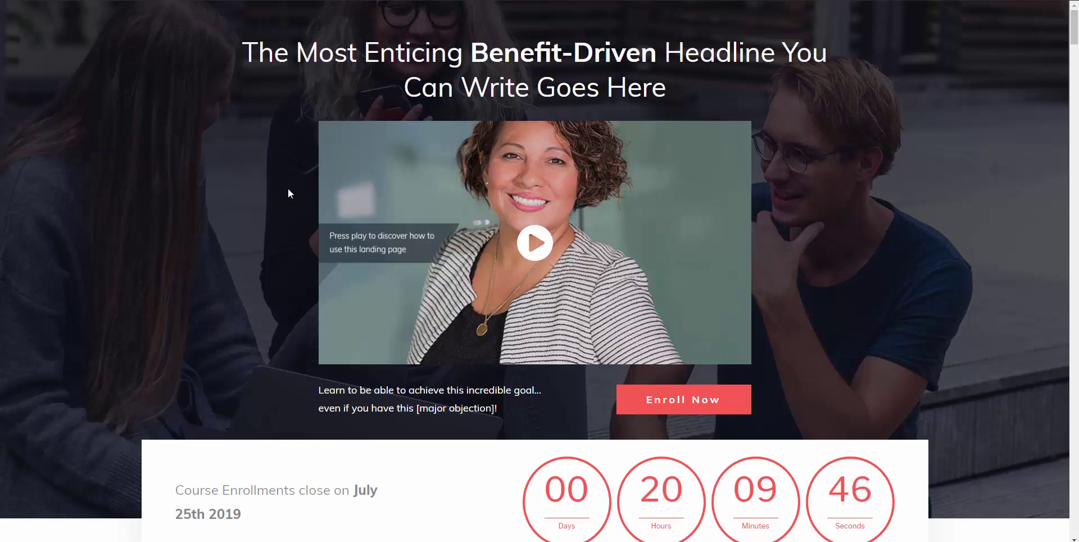
Choose Enroll Now on the sales page to reach the $97 Course checkout
{"action": "left_click", "coordinate": [649, 400]}
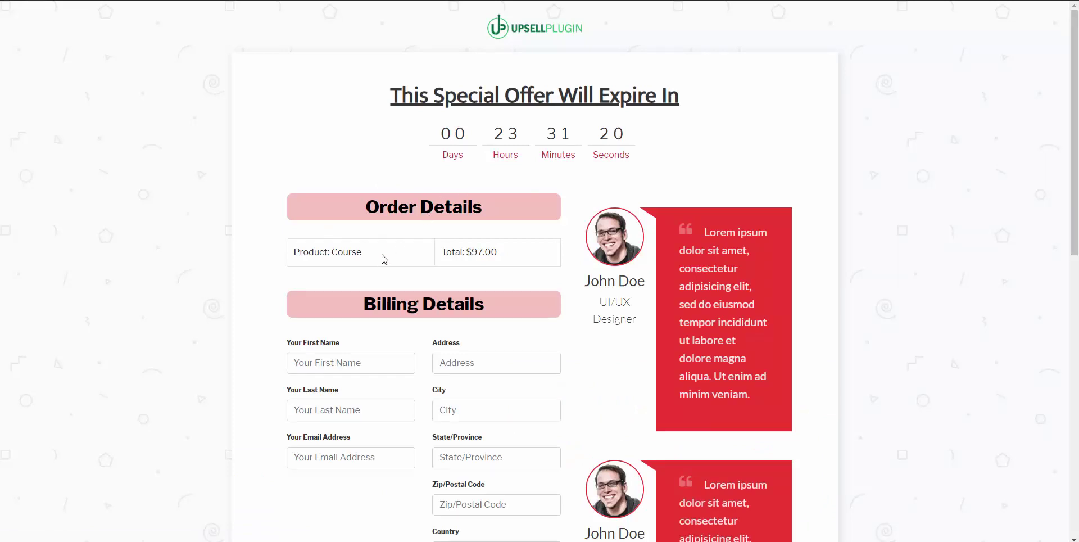
Fill in the billing details, then enter an account username and a matching password twice
{"action": "scroll", "coordinate": [382, 258], "scroll_direction": "down", "scroll_amount": 2}
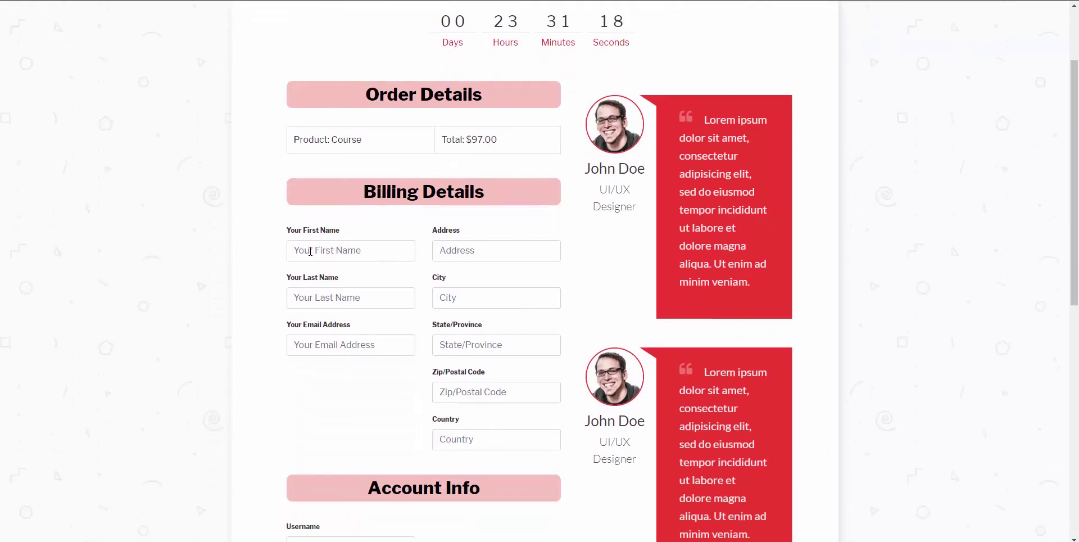
{"action": "type", "text": "Eric"}
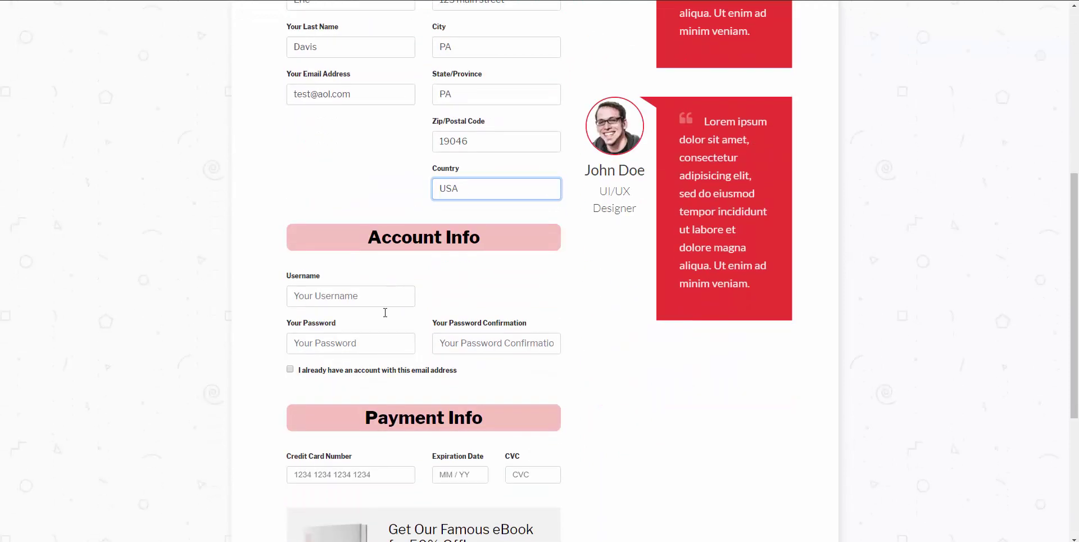
{"action": "scroll", "coordinate": [386, 308], "scroll_direction": "down", "scroll_amount": 1}
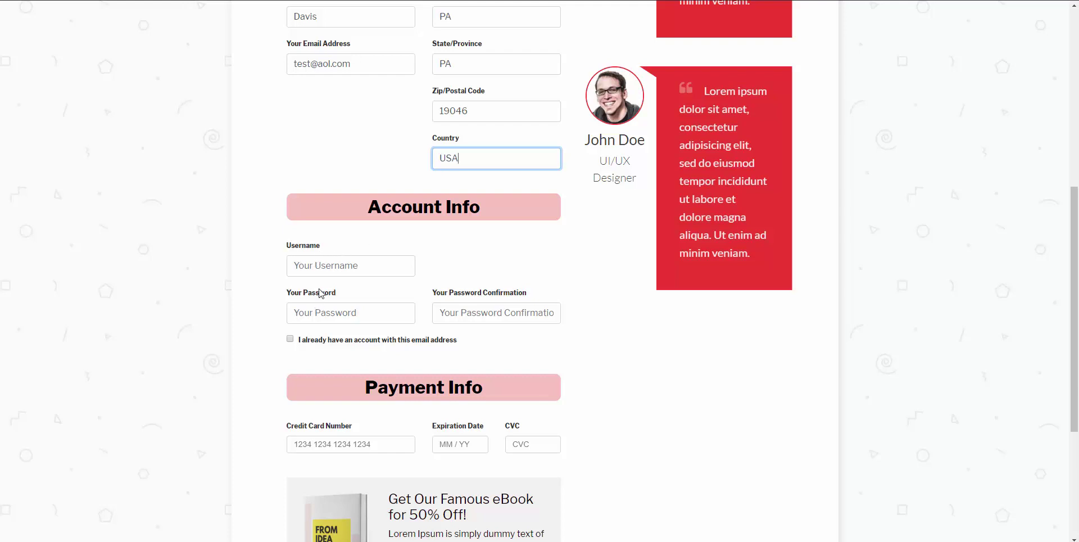
{"action": "left_click", "coordinate": [325, 269]}
{"action": "key", "text": "Tab"}
{"action": "key", "text": "Tab"}
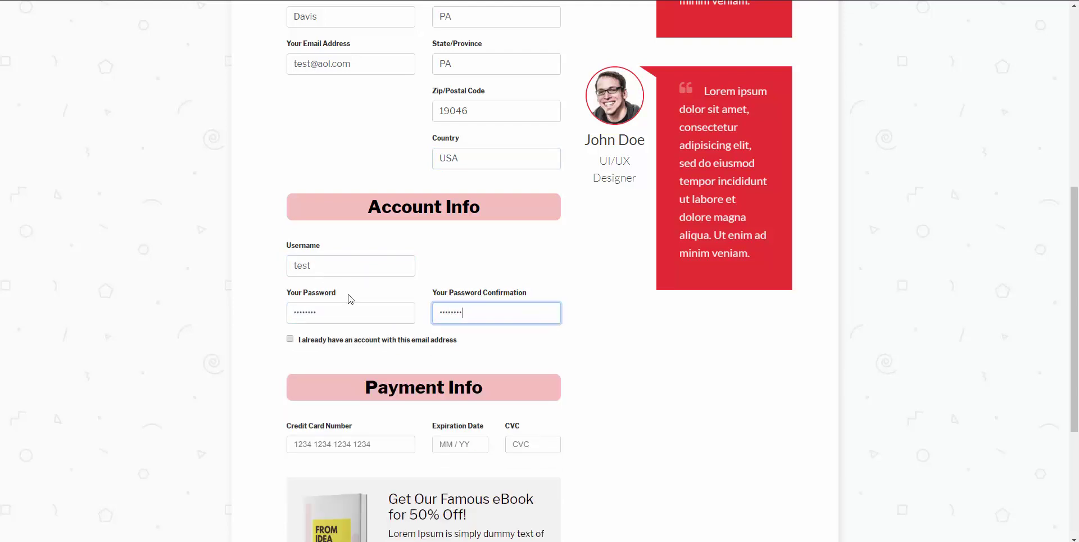
Enter the test card details, add the $9 eBook order bump, and submit payment
{"action": "scroll", "coordinate": [342, 287], "scroll_direction": "down", "scroll_amount": 3}
{"action": "left_click", "coordinate": [318, 290]}
{"action": "type", "text": "4242 4242 42"}
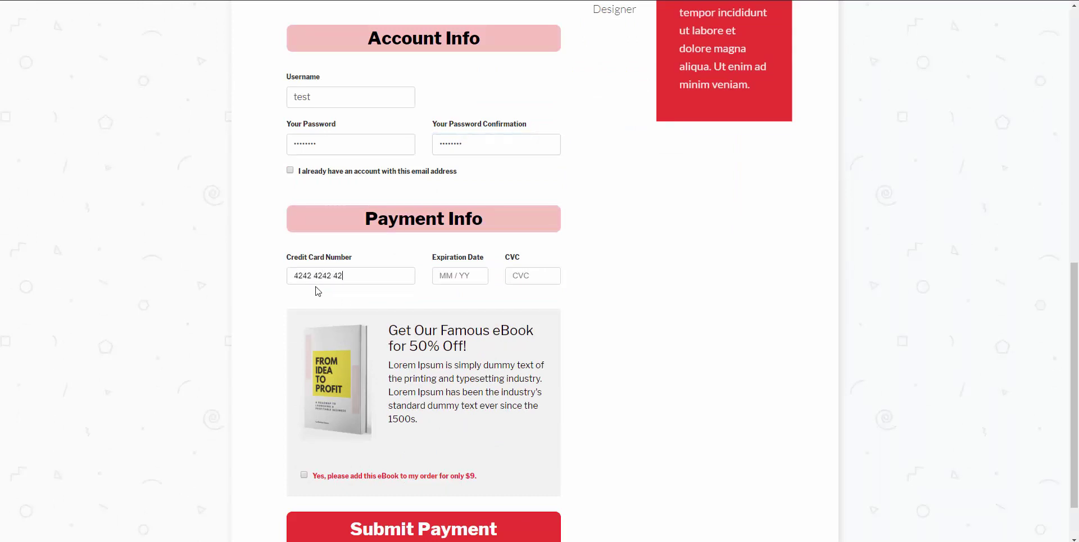
{"action": "type", "text": "012"}
{"action": "scroll", "coordinate": [393, 313], "scroll_direction": "down", "scroll_amount": 1}
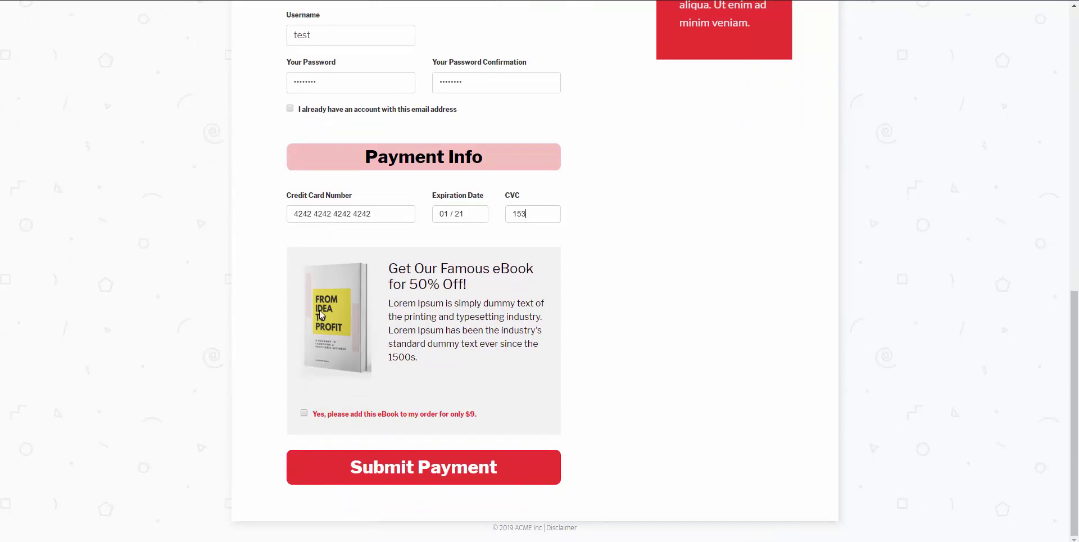
{"action": "left_click", "coordinate": [305, 414]}
{"action": "left_click", "coordinate": [421, 465]}
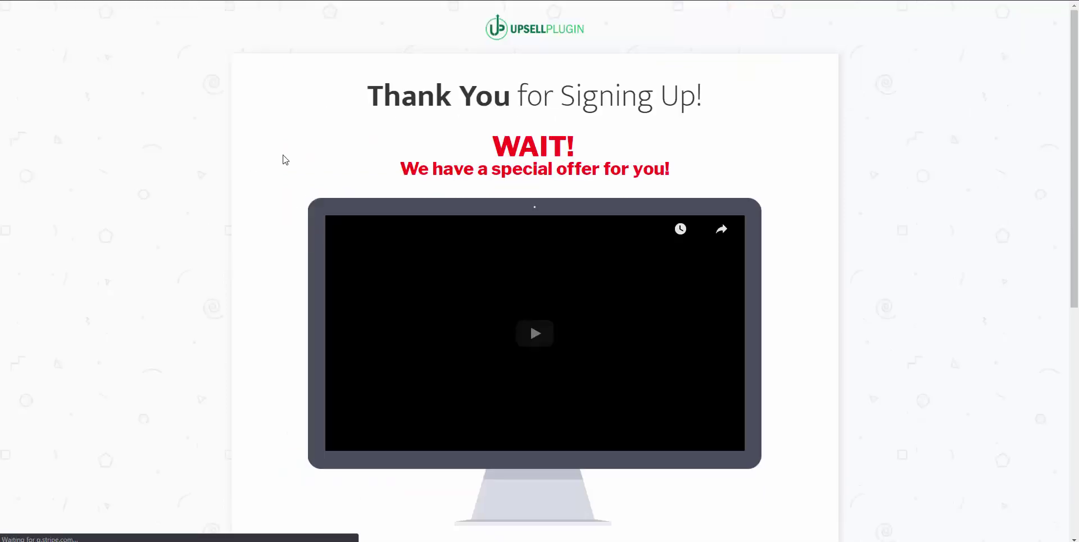
Accept the $199 Upsell A offer, then download the Course eBook from the thank-you page
{"action": "scroll", "coordinate": [471, 301], "scroll_direction": "down", "scroll_amount": 5}
{"action": "scroll", "coordinate": [471, 301], "scroll_direction": "down", "scroll_amount": 3}
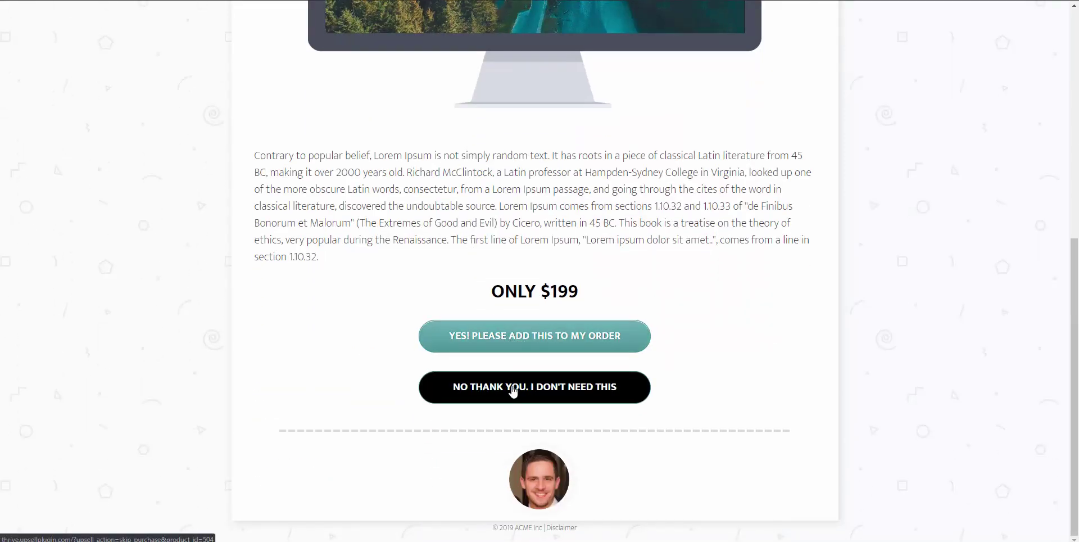
{"action": "left_click", "coordinate": [489, 352]}
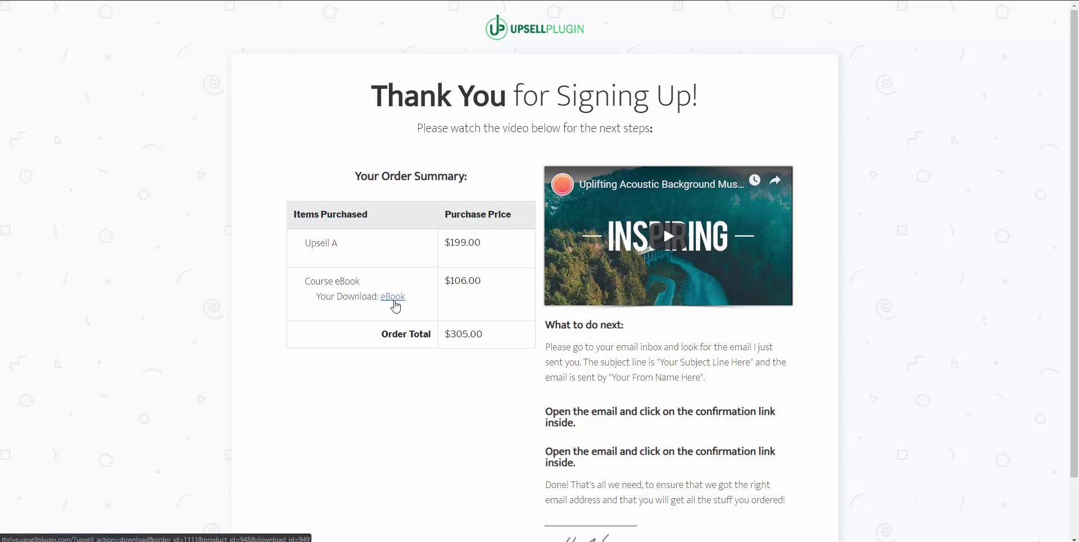
{"action": "left_click", "coordinate": [394, 301]}
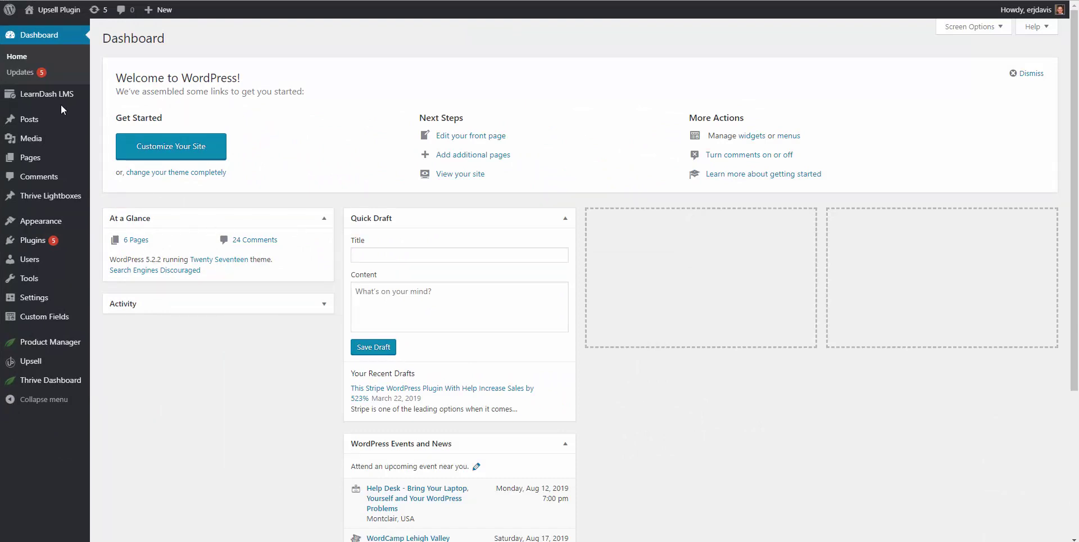
Browse the LearnDash LMS Courses list
{"action": "mouse_move", "coordinate": [55, 100]}
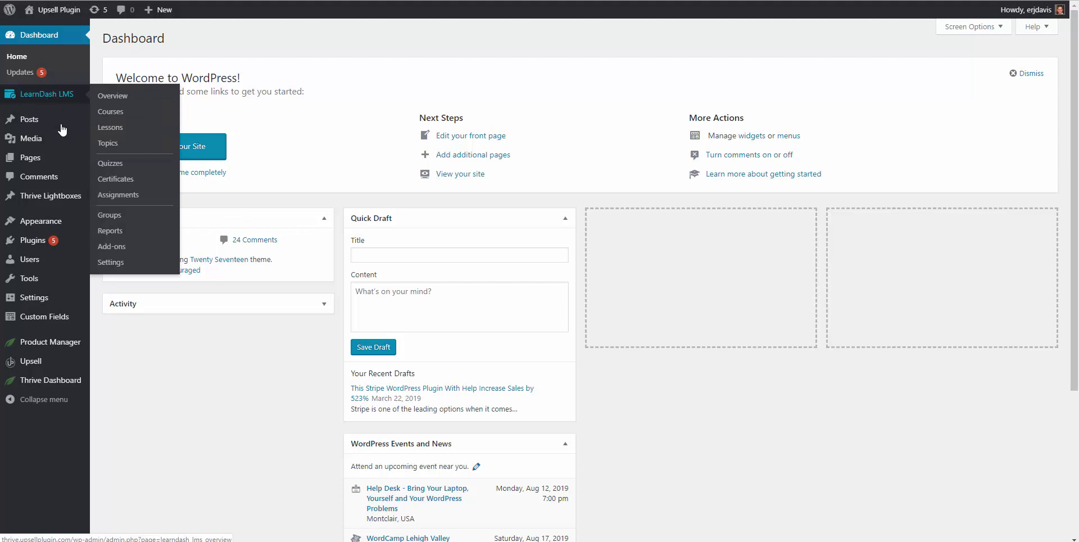
{"action": "mouse_move", "coordinate": [42, 364]}
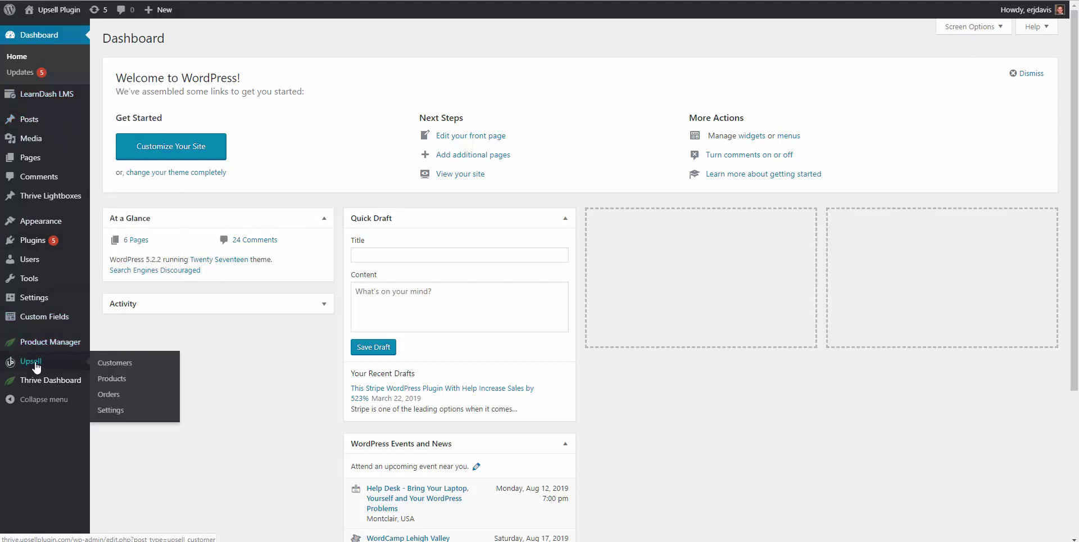
{"action": "right_click", "coordinate": [110, 113]}
{"action": "left_click", "coordinate": [135, 124]}
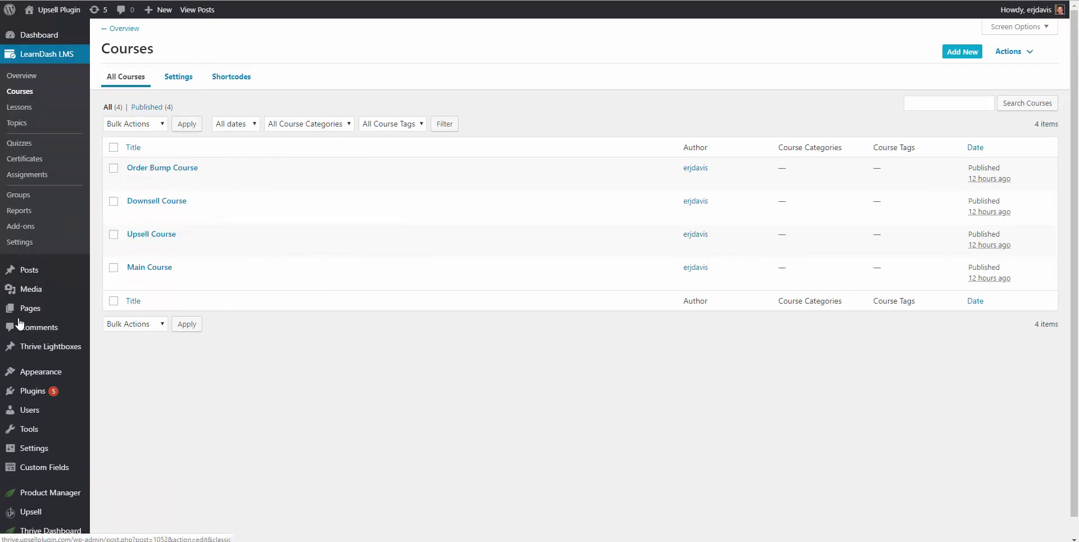
{"action": "scroll", "coordinate": [28, 394], "scroll_direction": "down", "scroll_amount": 1}
Open the Course product from the Upsell Products list for editing
{"action": "mouse_move", "coordinate": [37, 495]}
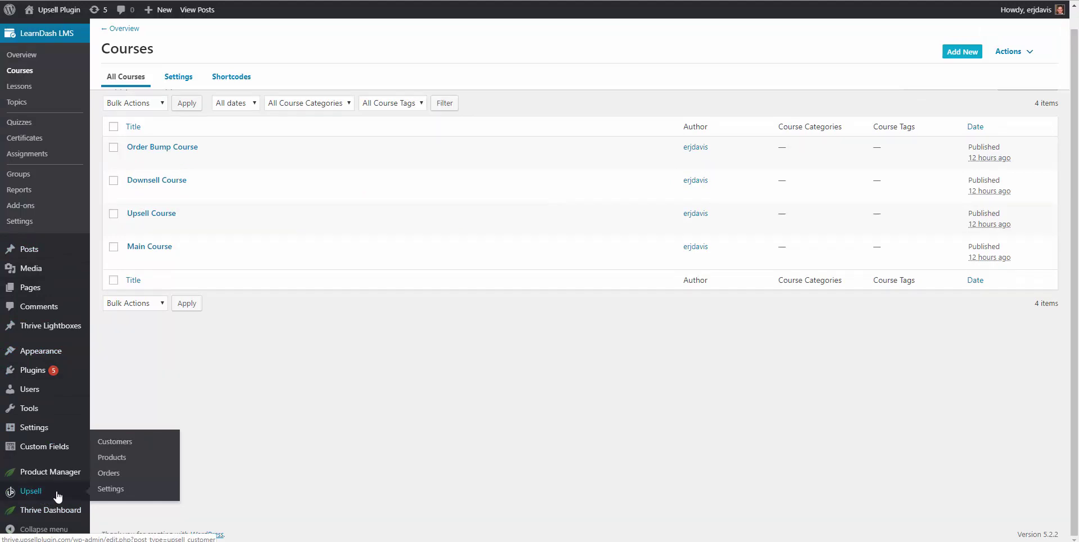
{"action": "left_click", "coordinate": [113, 458]}
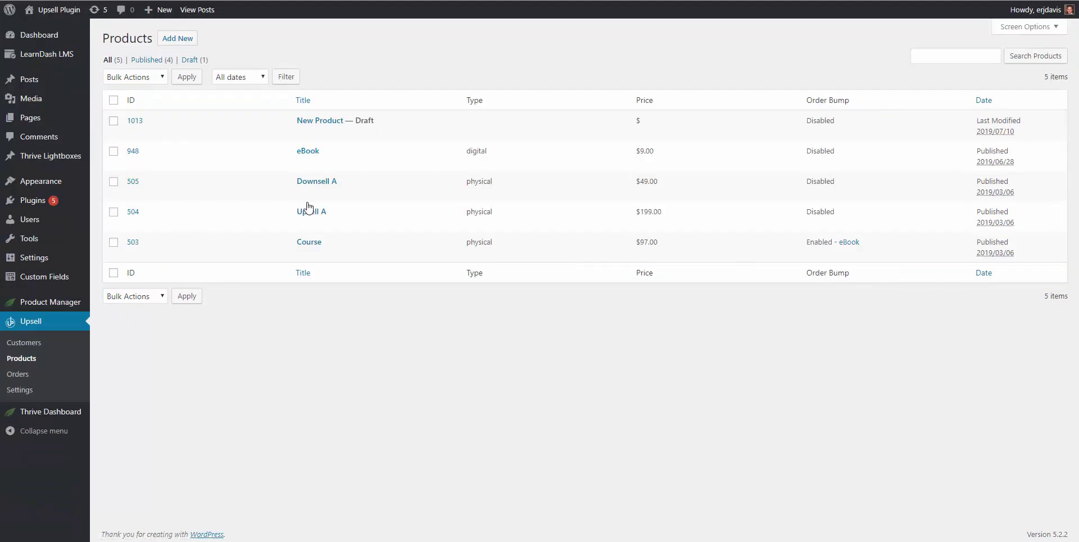
{"action": "left_click", "coordinate": [178, 38]}
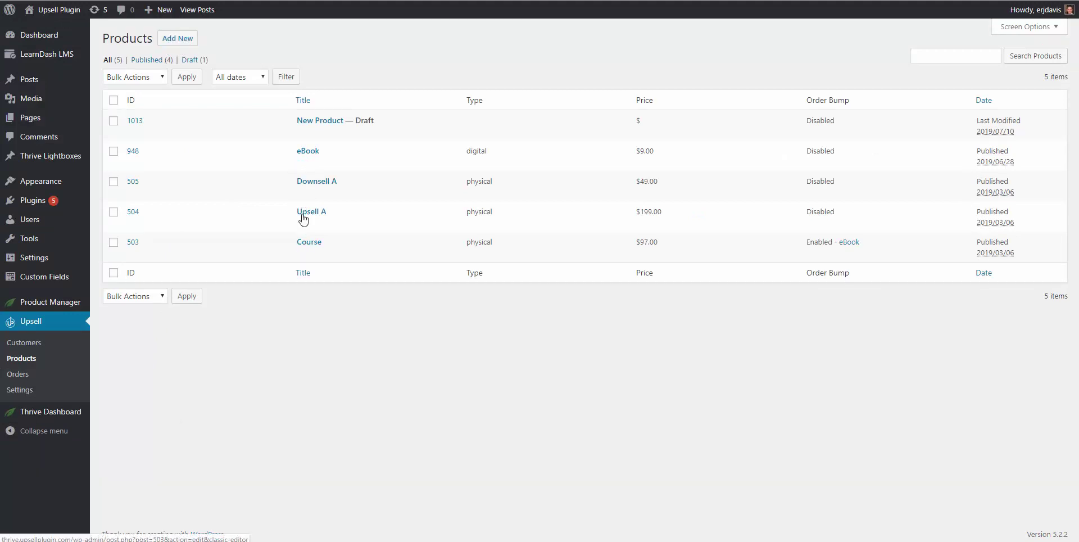
{"action": "right_click", "coordinate": [305, 252]}
{"action": "left_click", "coordinate": [332, 254]}
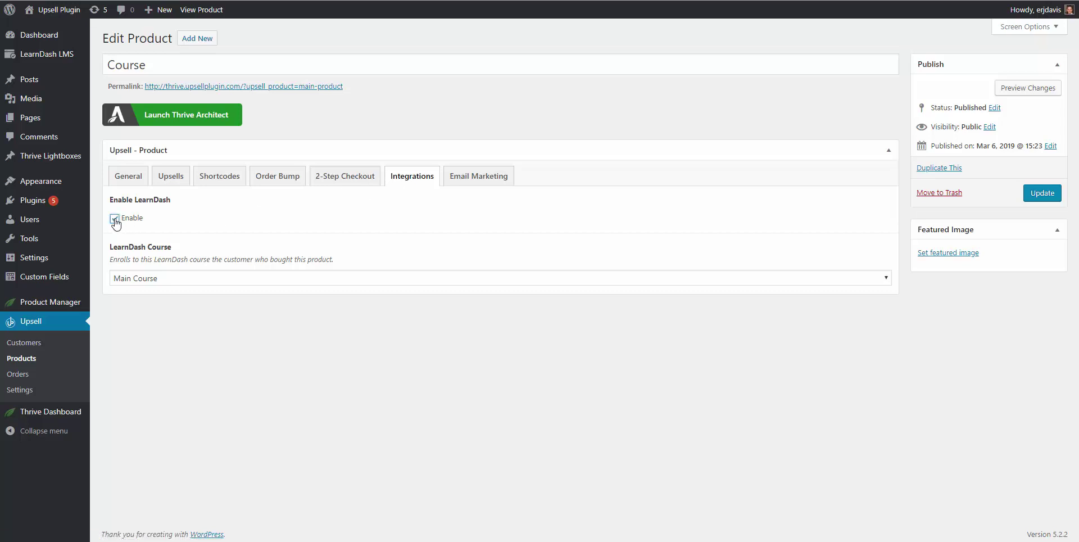
Keep Main Course as the LearnDash enrollment, then leave unsaved for the new customer's user profile
{"action": "left_click", "coordinate": [147, 278]}
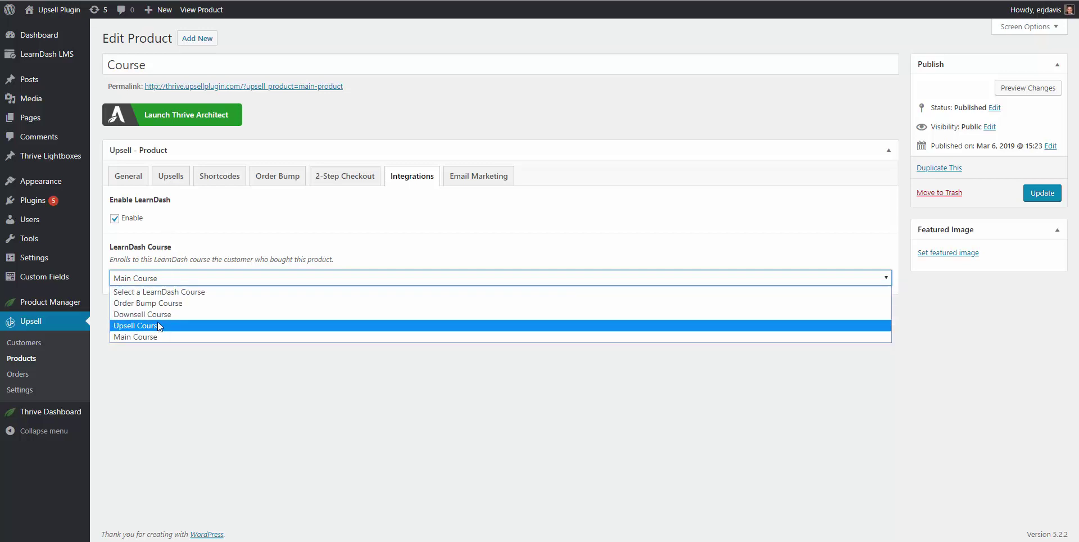
{"action": "left_click", "coordinate": [153, 248]}
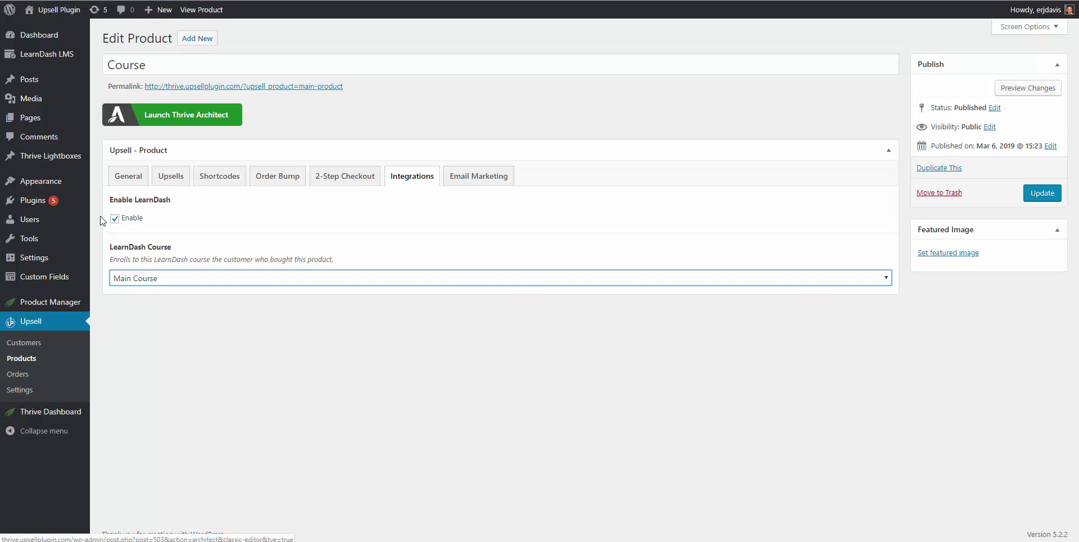
{"action": "mouse_move", "coordinate": [48, 222]}
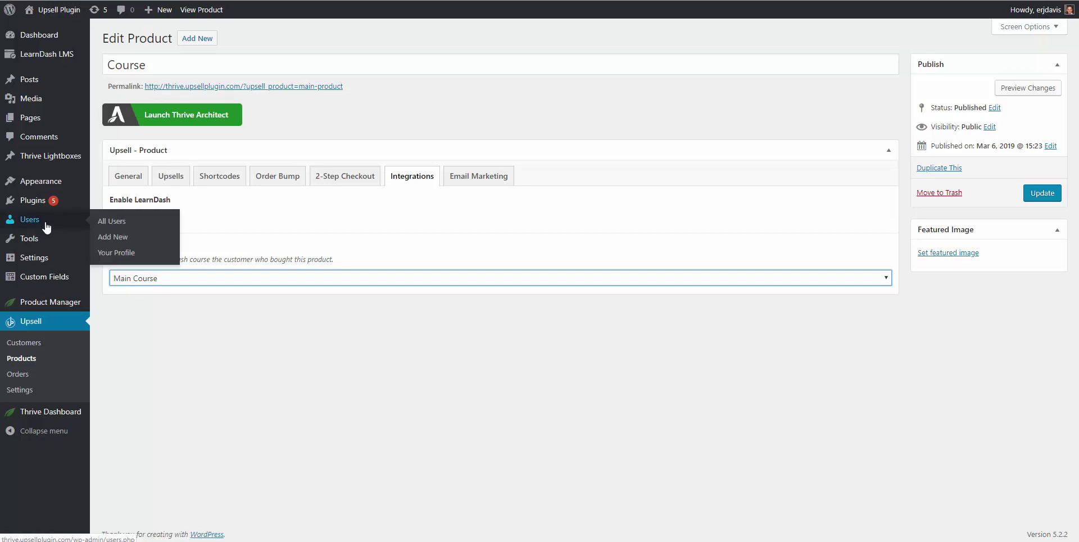
{"action": "left_click", "coordinate": [104, 222]}
{"action": "left_click", "coordinate": [585, 58]}
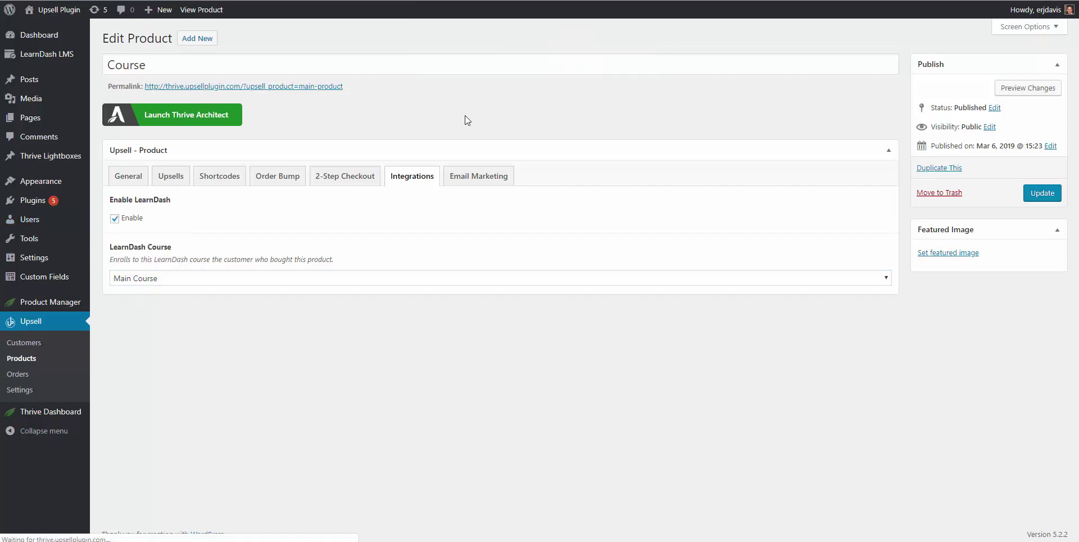
{"action": "left_click", "coordinate": [156, 163]}
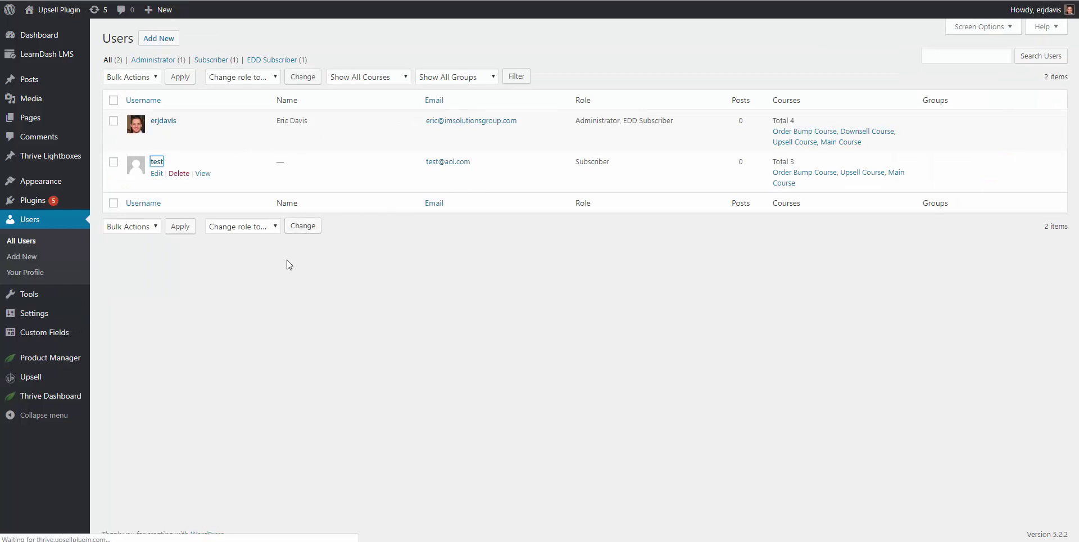
Review the customer's enrolled courses, set an incognito window aside, and return to Upsell Products
{"action": "scroll", "coordinate": [269, 316], "scroll_direction": "down", "scroll_amount": 10}
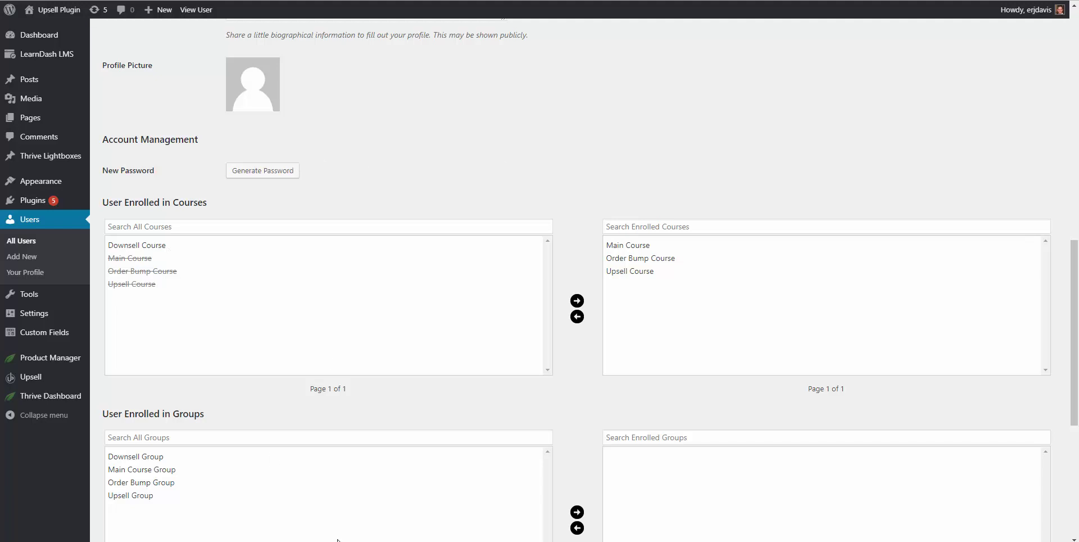
{"action": "key", "text": "ctrl+shift+n"}
{"action": "left_click_drag", "start_coordinate": [535, 6], "coordinate": [1078, 95]}
{"action": "mouse_move", "coordinate": [51, 377]}
{"action": "left_click", "coordinate": [115, 396]}
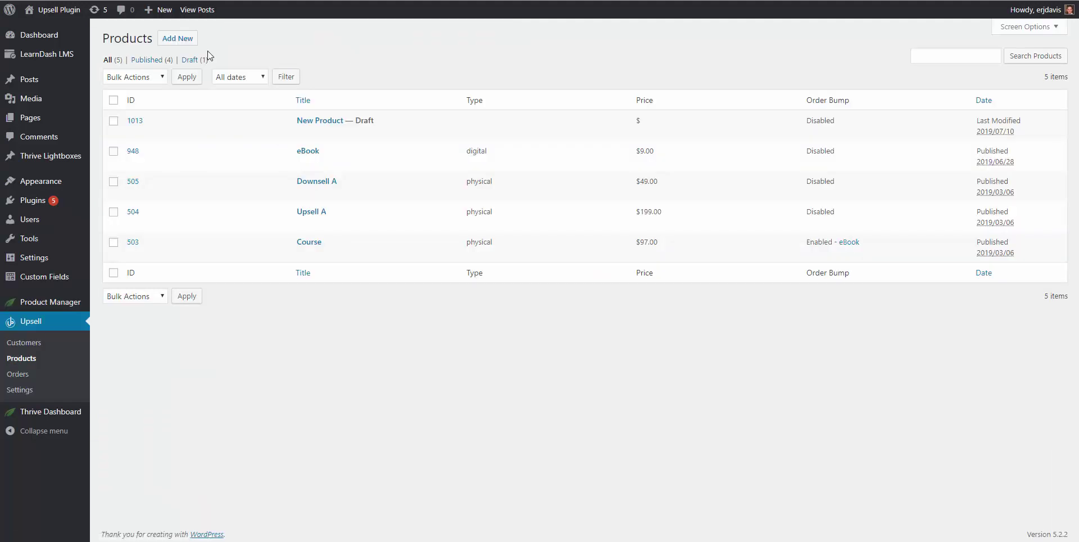
Open the Downsell A product and show its upsell link settings
{"action": "mouse_move", "coordinate": [73, 54]}
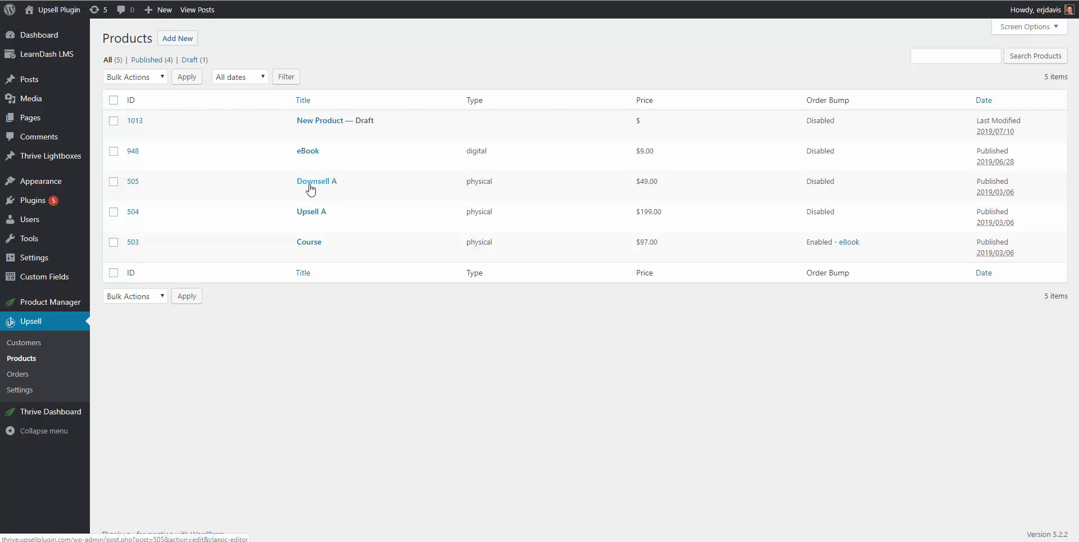
{"action": "left_click", "coordinate": [311, 190]}
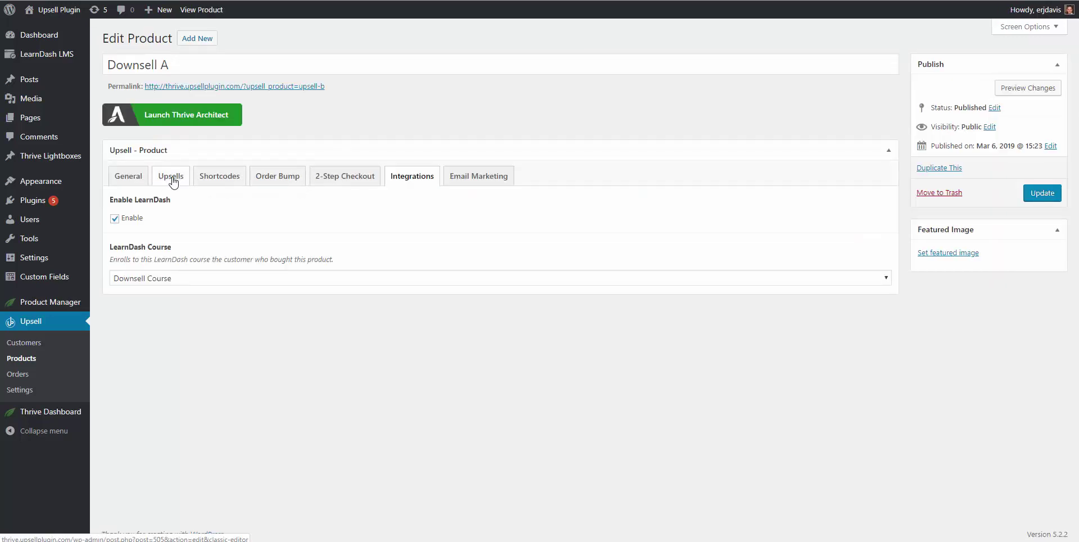
{"action": "left_click", "coordinate": [171, 176]}
Copy the Downsell A Purchase URL and open a new incognito window
{"action": "triple_click", "coordinate": [150, 220]}
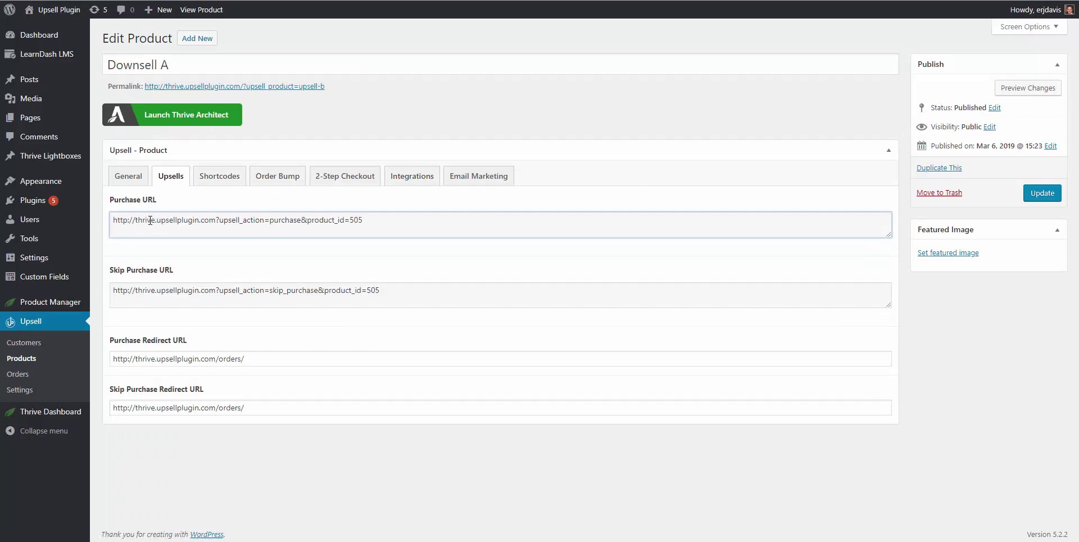
{"action": "right_click", "coordinate": [150, 220]}
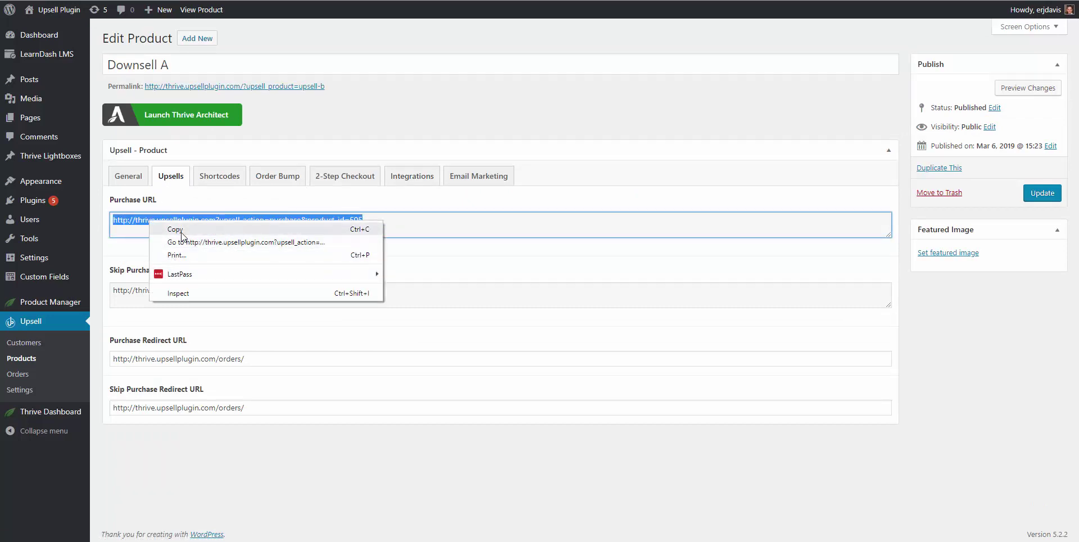
{"action": "left_click", "coordinate": [185, 229]}
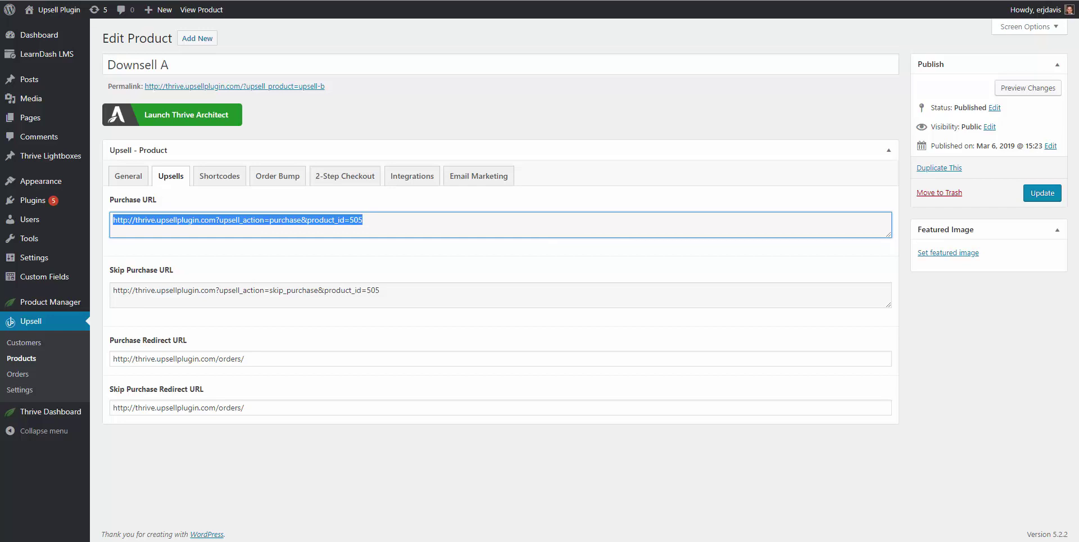
{"action": "key", "text": "ctrl+shift+n"}
Load the copied Downsell A purchase URL and view the $49 checkout full screen
{"action": "key", "text": "ctrl+v"}
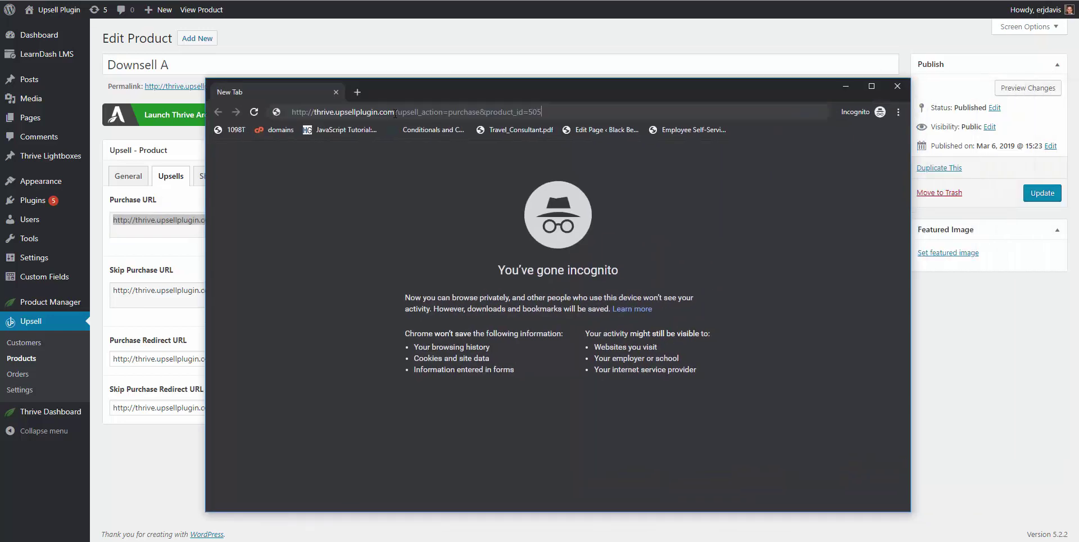
{"action": "key", "text": "Return"}
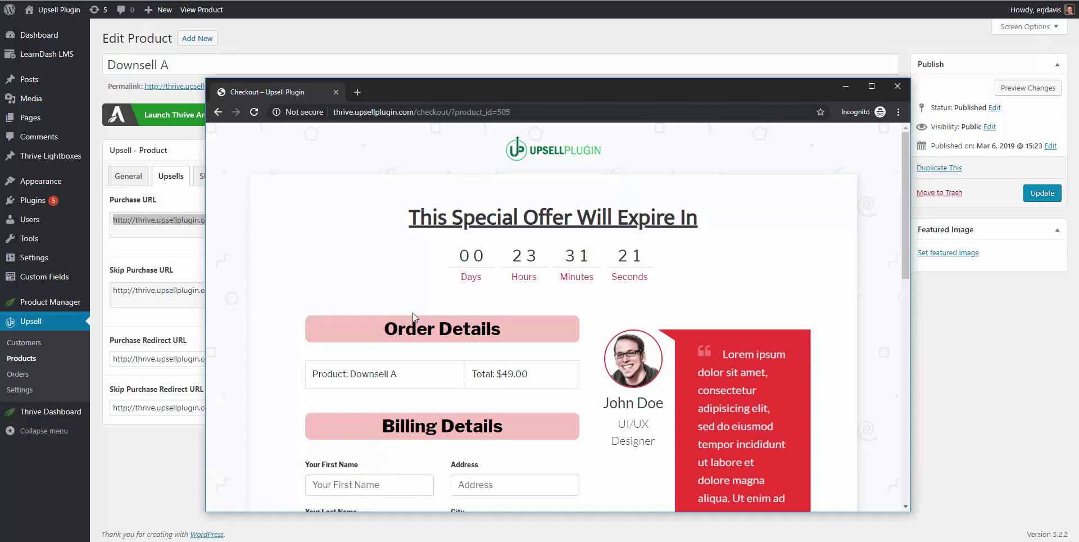
{"action": "scroll", "coordinate": [471, 338], "scroll_direction": "down", "scroll_amount": 1}
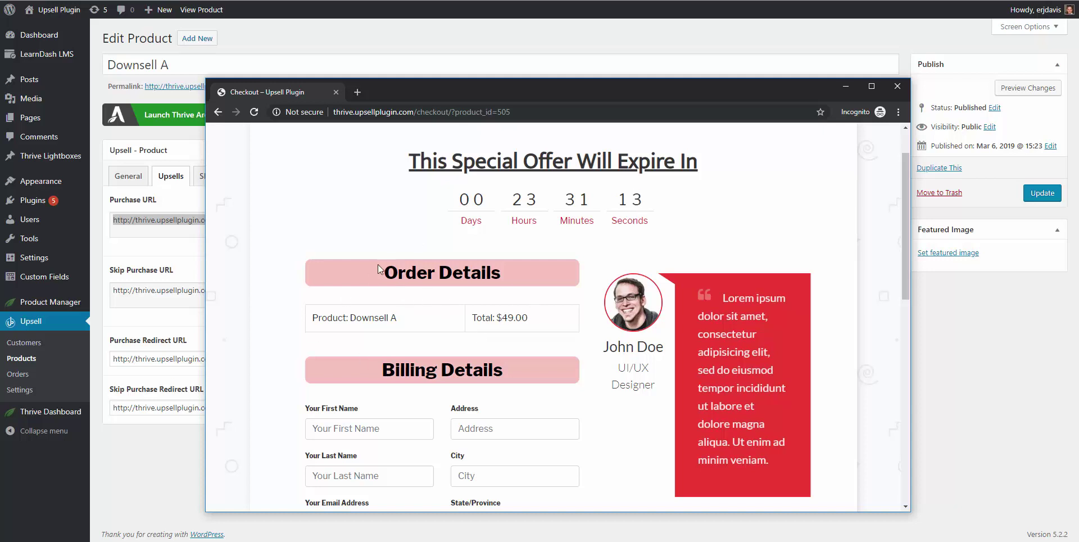
{"action": "scroll", "coordinate": [420, 253], "scroll_direction": "down", "scroll_amount": 2}
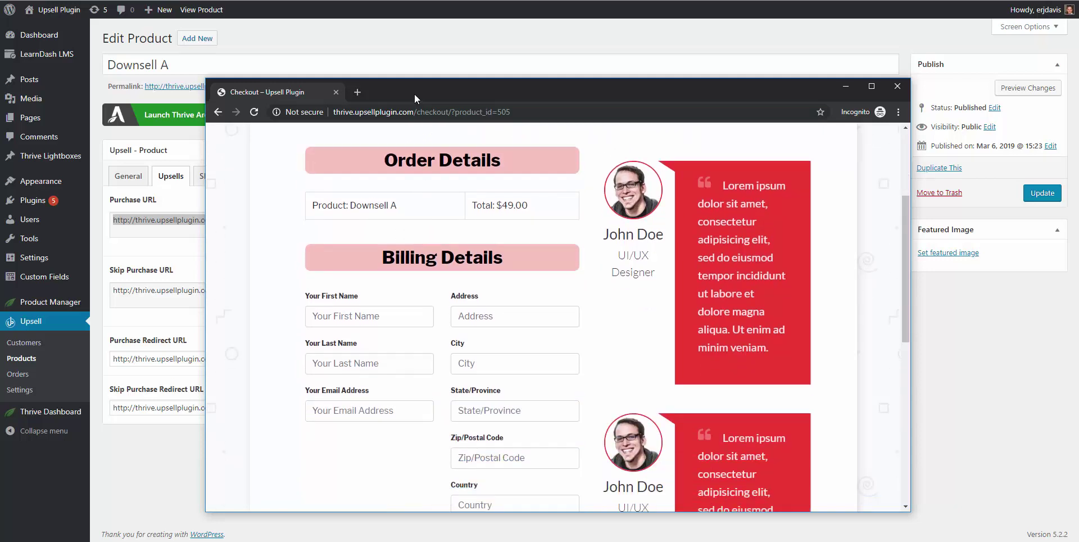
{"action": "key", "text": "F11"}
Enter the buyer's first and last name in the billing form
{"action": "left_click", "coordinate": [309, 192]}
{"action": "type", "text": "Eric"}
{"action": "key", "text": "Tab"}
{"action": "type", "text": "D"}
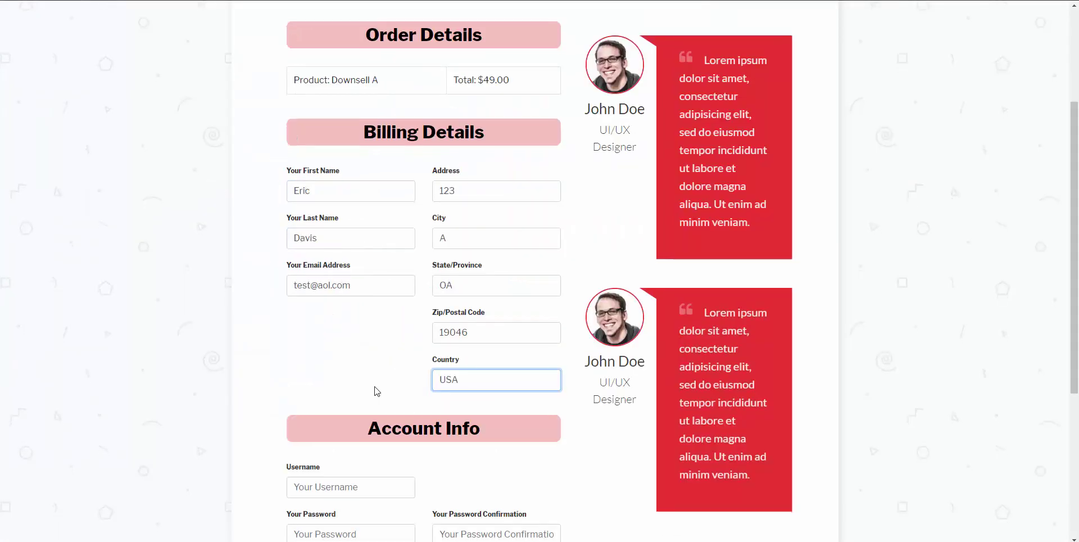
{"action": "scroll", "coordinate": [377, 392], "scroll_direction": "down", "scroll_amount": 5}
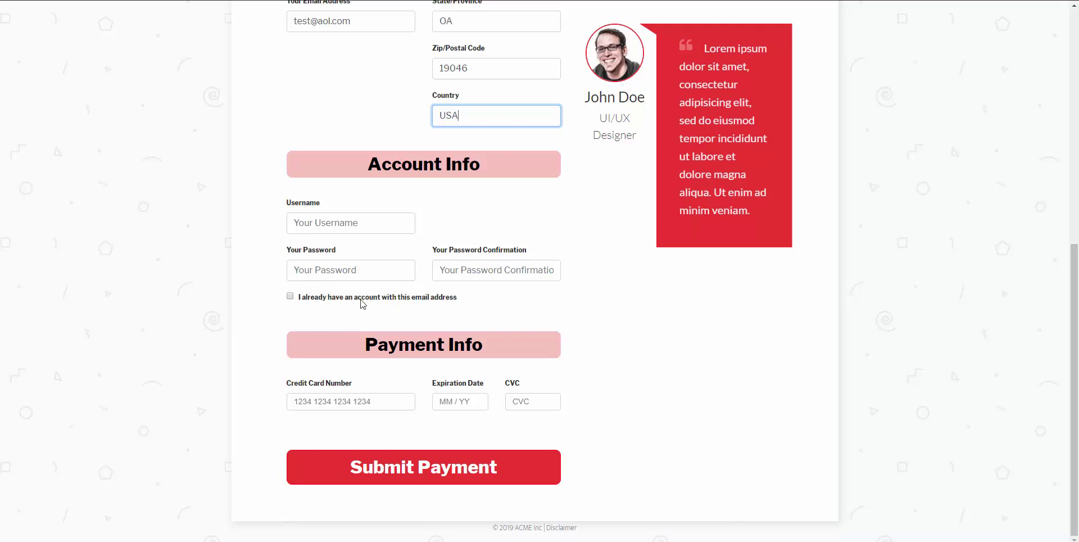
Pay for Downsell A at $49 as an existing account holder using the test card
{"action": "left_click", "coordinate": [292, 296]}
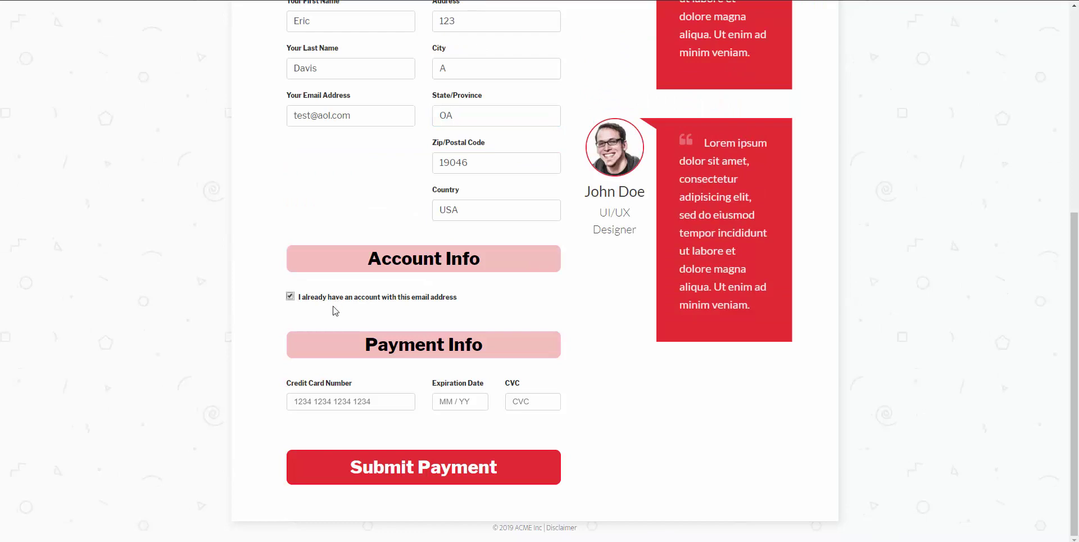
{"action": "left_click", "coordinate": [312, 394]}
{"action": "type", "text": "4242424"}
{"action": "key", "text": "BackSpace"}
{"action": "key", "text": "BackSpace"}
{"action": "type", "text": "242424240121111"}
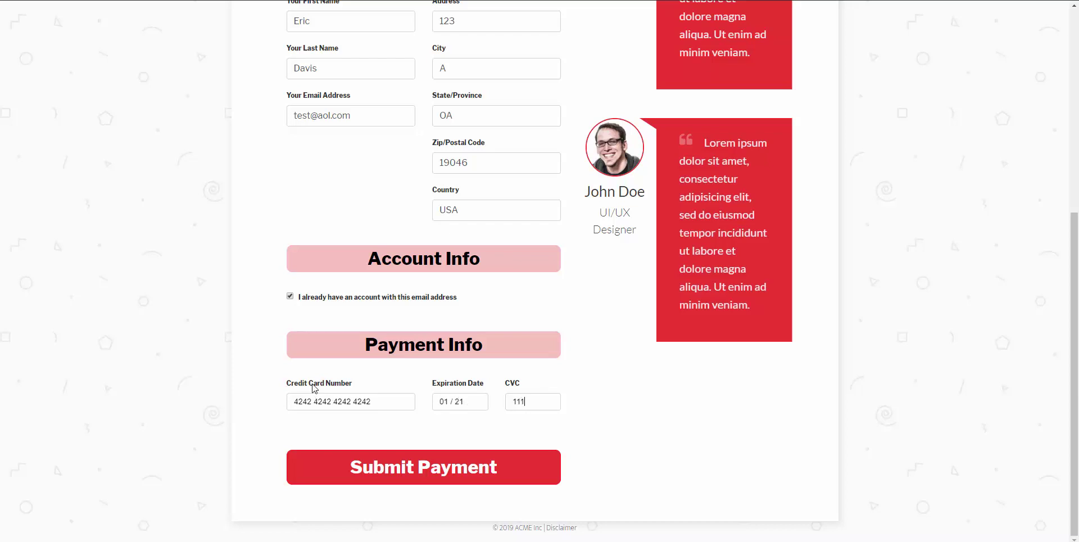
{"action": "left_click", "coordinate": [405, 475]}
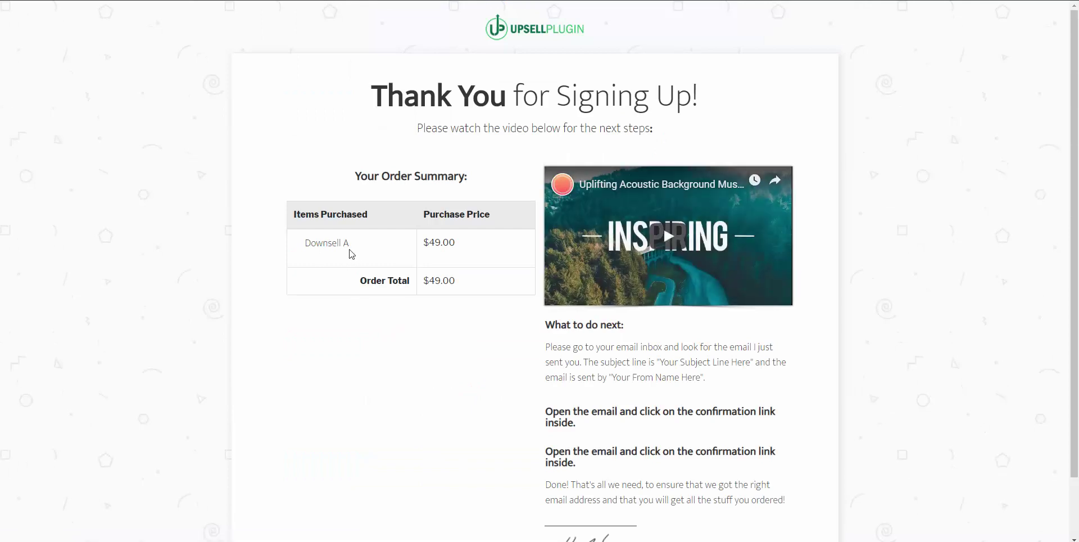
Open the test user's profile from All Users and review its enrolled courses
{"action": "left_click", "coordinate": [284, 495]}
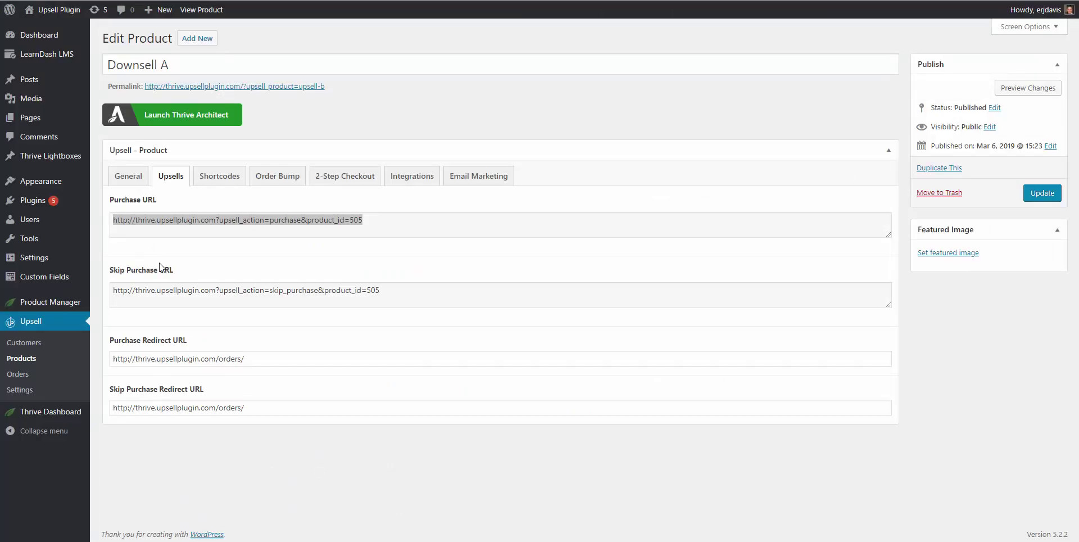
{"action": "left_click", "coordinate": [103, 223]}
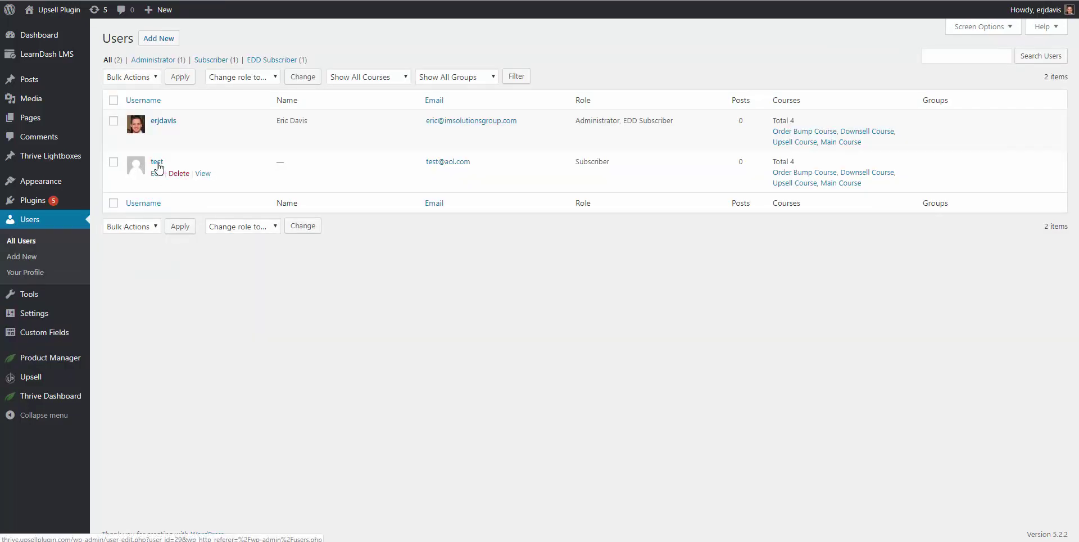
{"action": "left_click", "coordinate": [158, 163]}
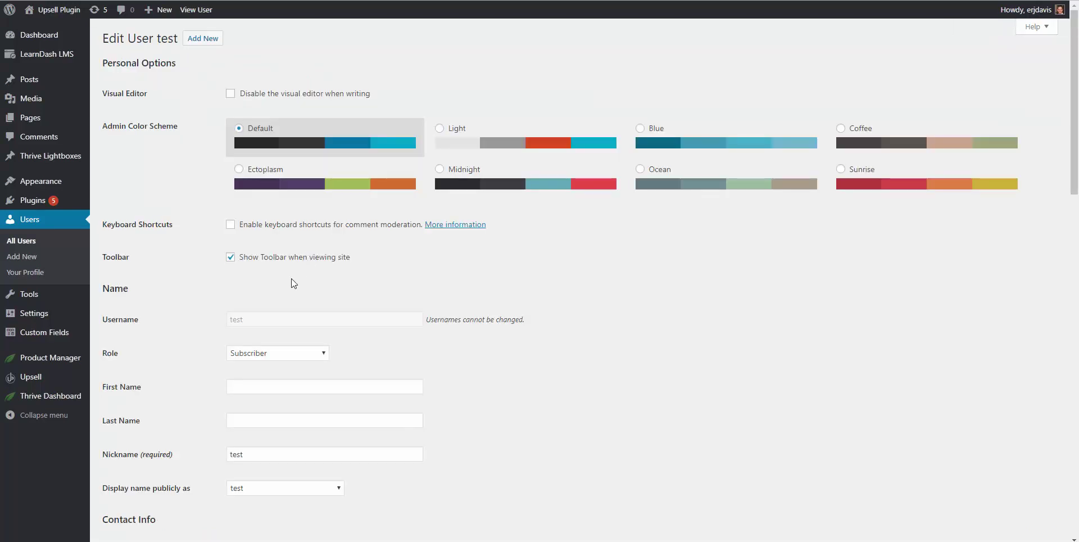
{"action": "scroll", "coordinate": [292, 282], "scroll_direction": "down", "scroll_amount": 13}
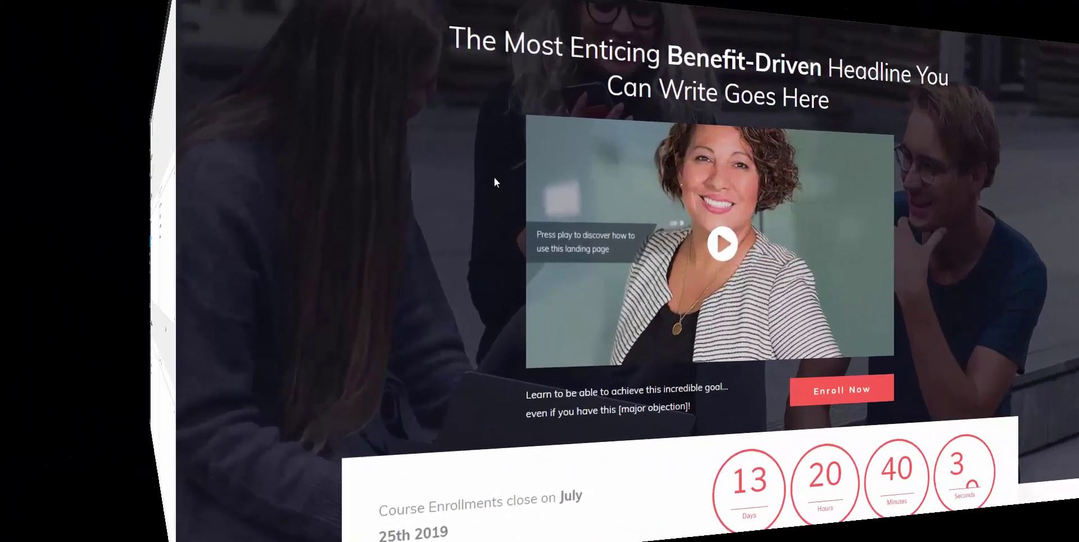
{"action": "scroll", "coordinate": [287, 186], "scroll_direction": "down", "scroll_amount": 15}
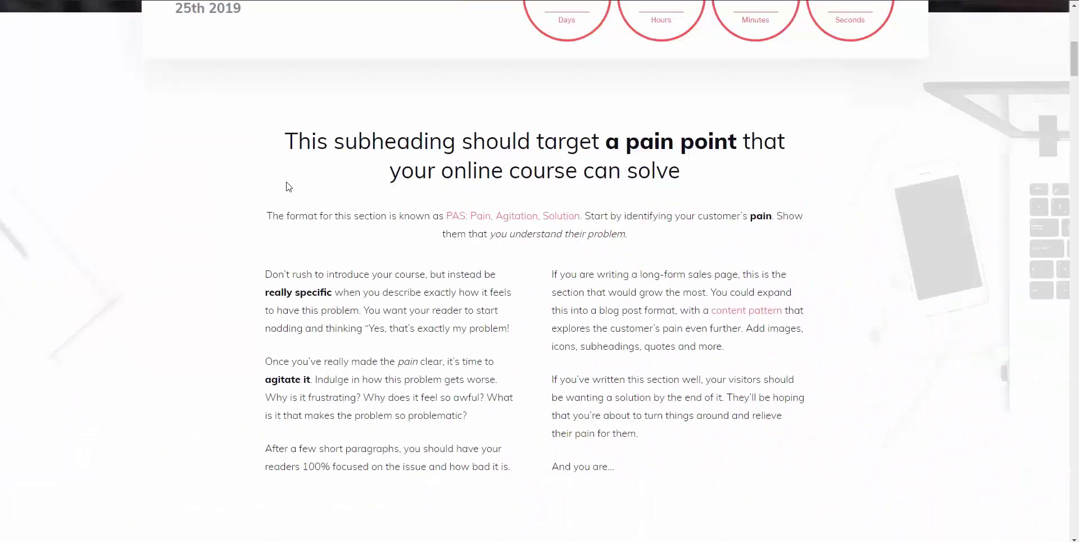
Enroll in the course from the sales page
{"action": "scroll", "coordinate": [287, 186], "scroll_direction": "down", "scroll_amount": 15}
{"action": "scroll", "coordinate": [361, 246], "scroll_direction": "up", "scroll_amount": 6}
{"action": "scroll", "coordinate": [364, 243], "scroll_direction": "up", "scroll_amount": 14}
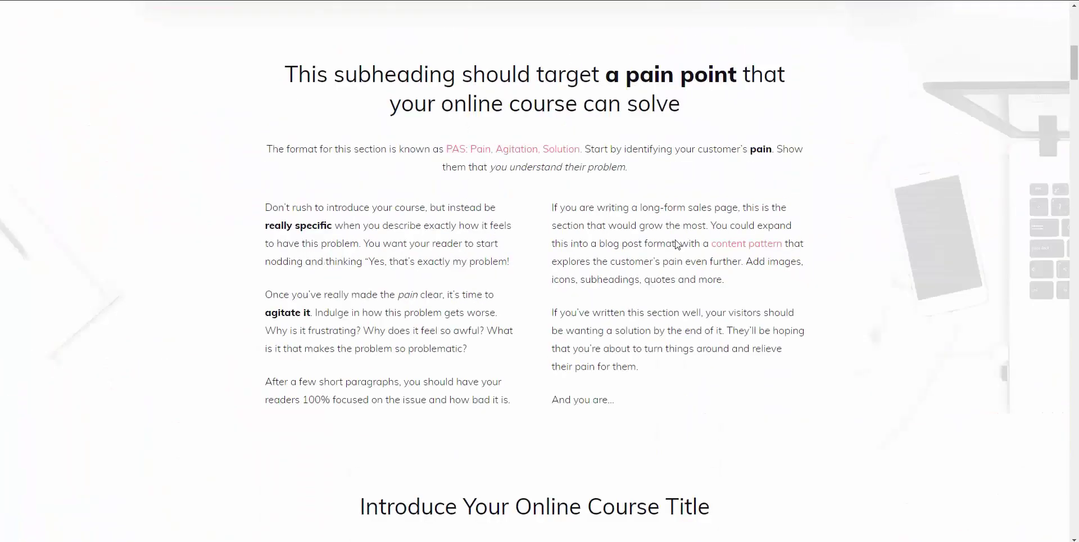
{"action": "scroll", "coordinate": [544, 221], "scroll_direction": "up", "scroll_amount": 6}
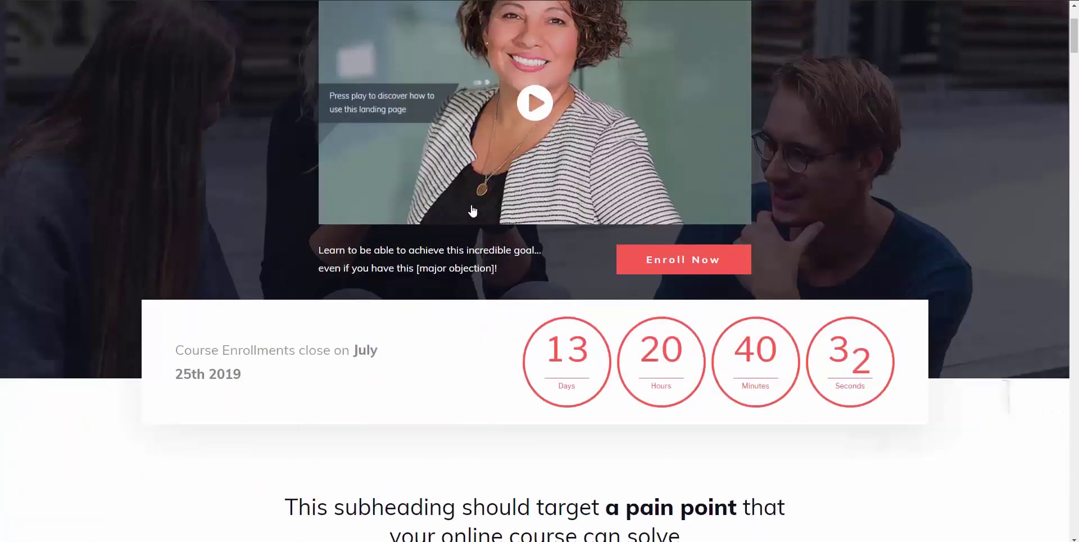
{"action": "scroll", "coordinate": [440, 225], "scroll_direction": "up", "scroll_amount": 1}
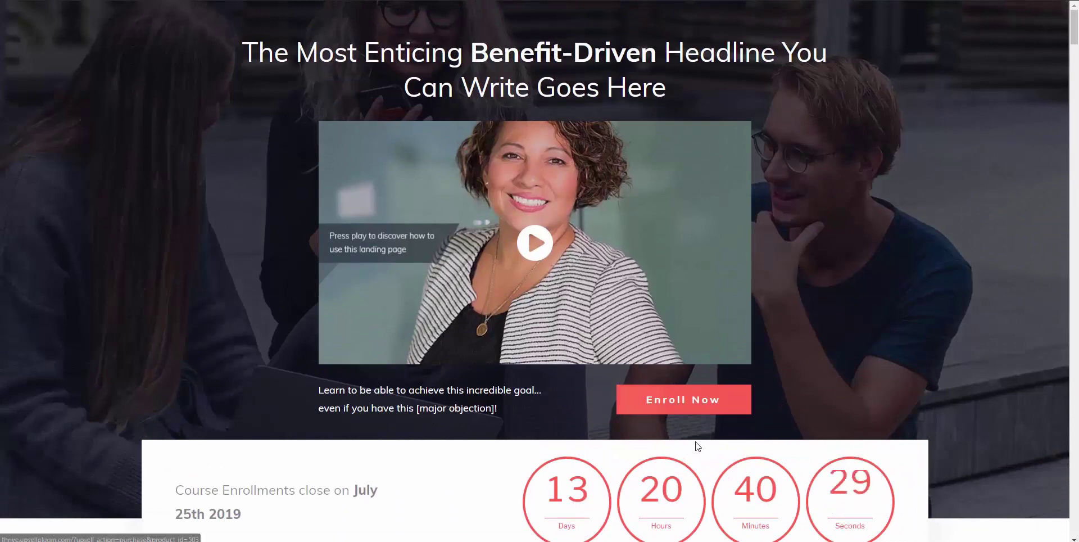
{"action": "left_click", "coordinate": [687, 412]}
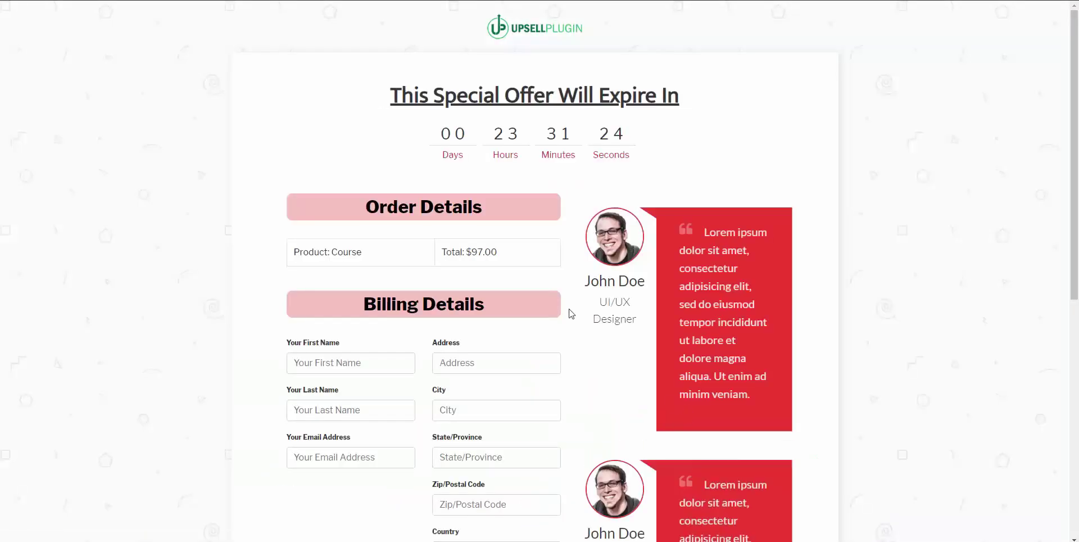
Enter the buyer's first name, last name and email address at checkout
{"action": "scroll", "coordinate": [336, 267], "scroll_direction": "down", "scroll_amount": 2}
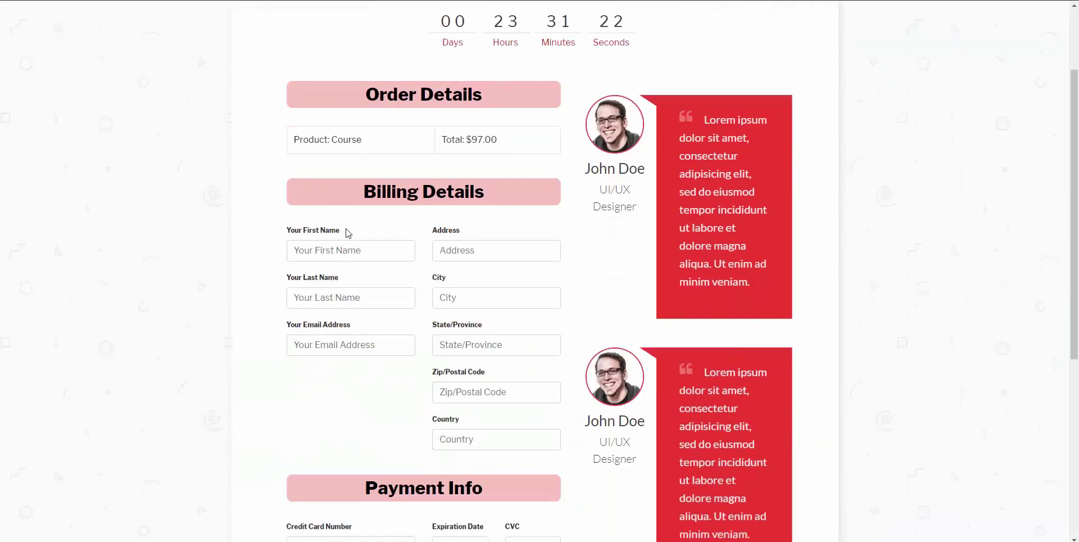
{"action": "left_click", "coordinate": [340, 251]}
{"action": "key", "text": "Tab"}
{"action": "key", "text": "Tab"}
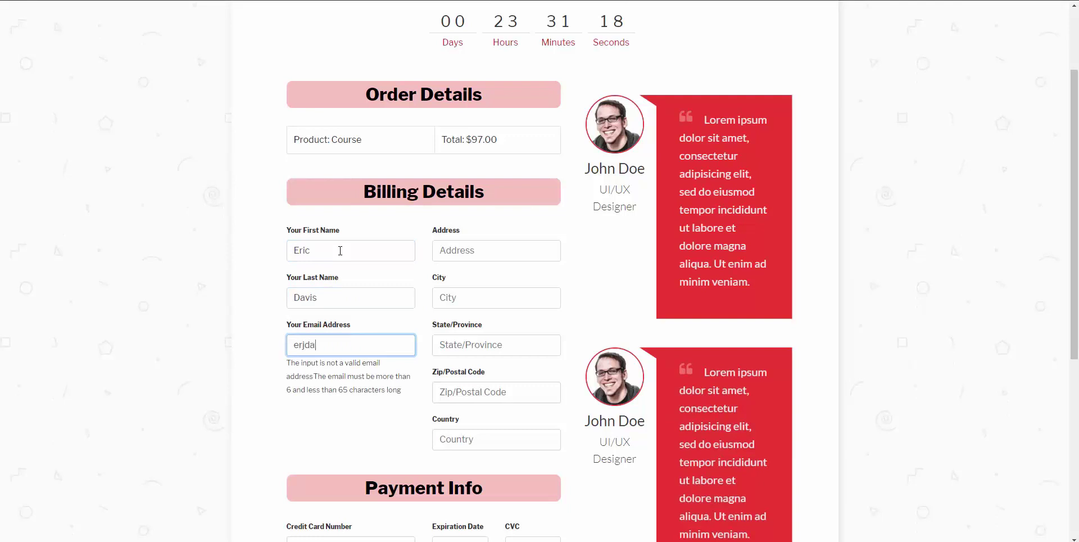
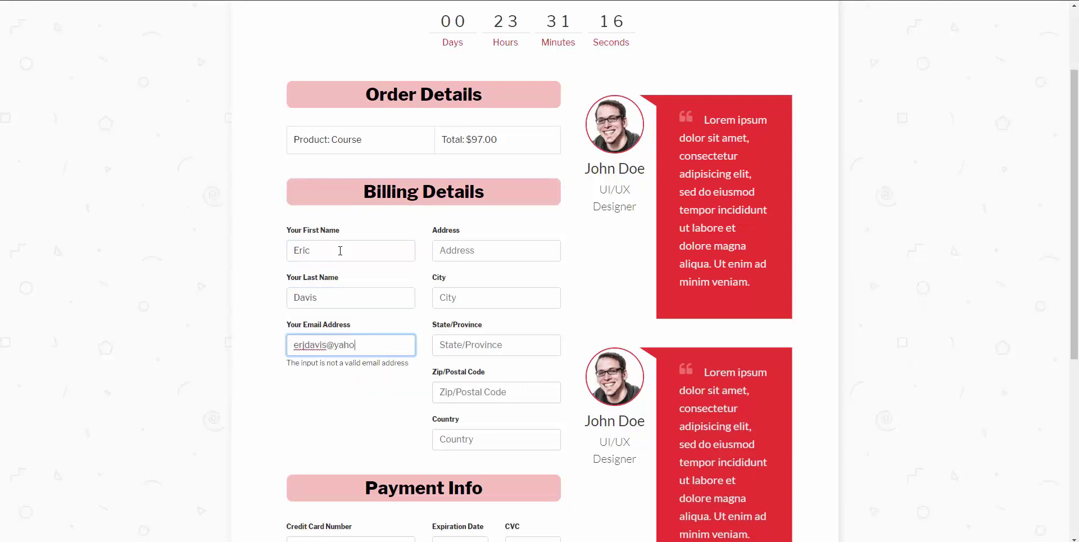
Fill in the buyer's street address, city, state/zip and country USA
{"action": "key", "text": "Tab"}
{"action": "type", "text": "123"}
{"action": "key", "text": "Tab"}
{"action": "type", "text": "PA"}
{"action": "key", "text": "Tab"}
{"action": "type", "text": "PA"}
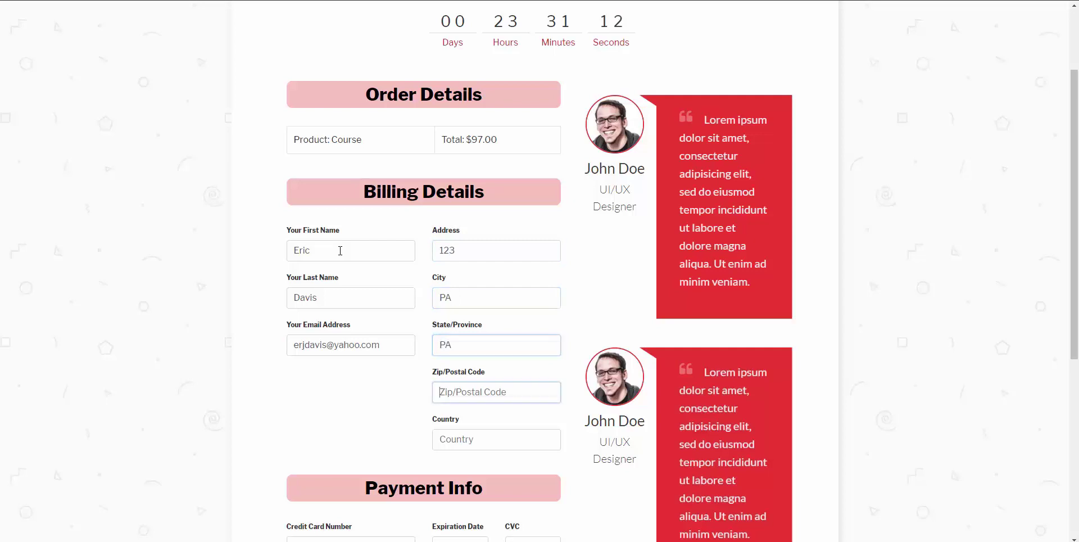
{"action": "type", "text": "19001"}
{"action": "key", "text": "Tab"}
{"action": "type", "text": "USA"}
Enter a test card number and add the discounted $9 eBook to the order
{"action": "scroll", "coordinate": [340, 306], "scroll_direction": "down", "scroll_amount": 6}
{"action": "left_click", "coordinate": [347, 213]}
{"action": "type", "text": "4242 4242 4242 4242"}
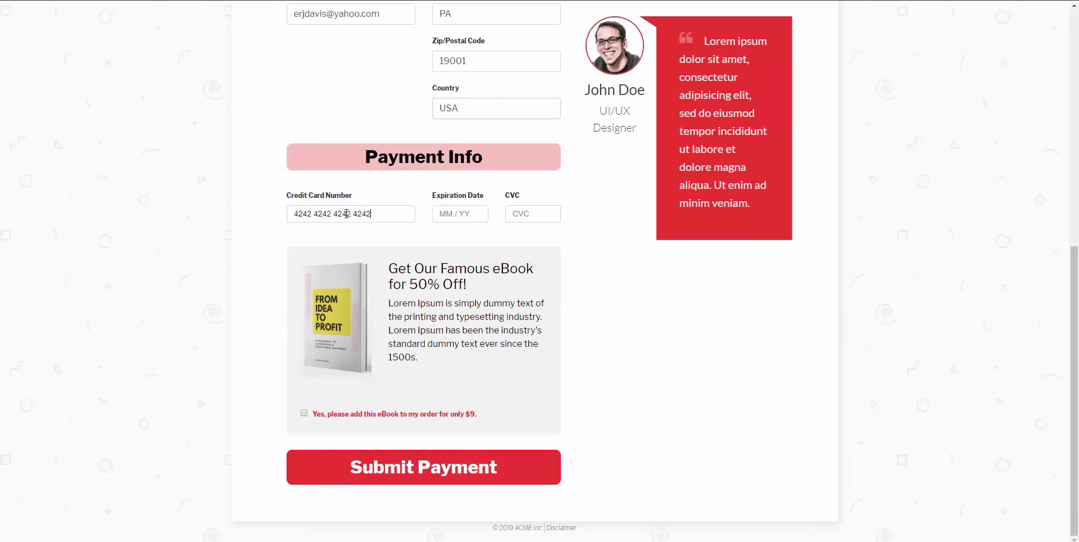
{"action": "type", "text": "01"}
{"action": "type", "text": "21"}
{"action": "left_click", "coordinate": [304, 414]}
Submit payment, accept the $199 upsell for a $305 total, and download the eBook
{"action": "left_click", "coordinate": [397, 467]}
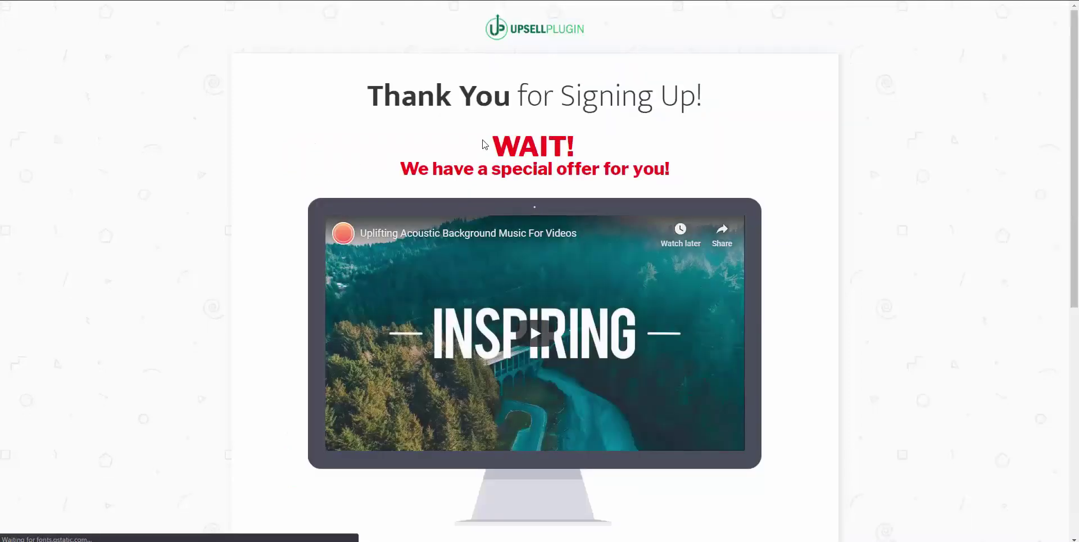
{"action": "scroll", "coordinate": [460, 315], "scroll_direction": "down", "scroll_amount": 4}
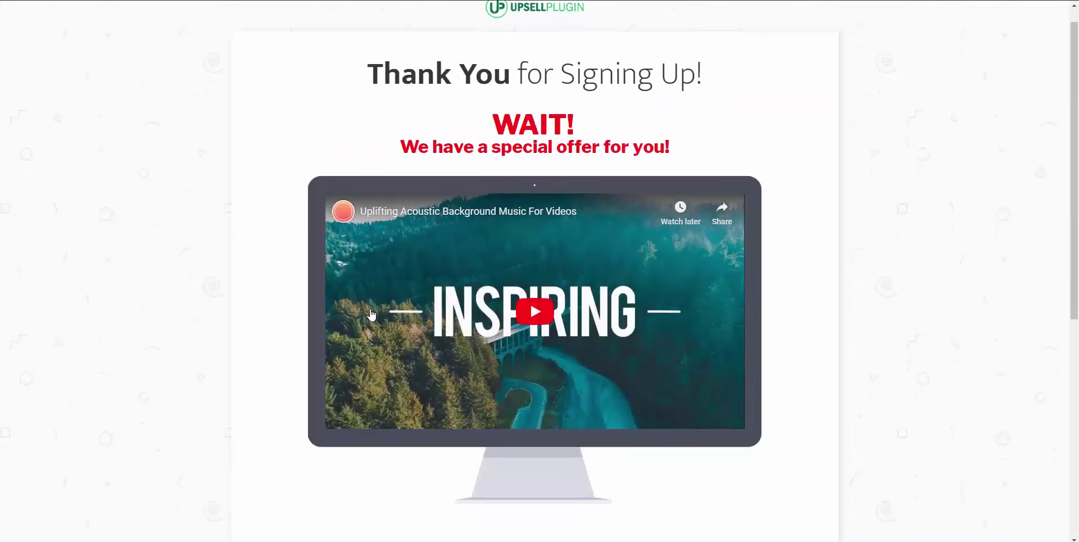
{"action": "scroll", "coordinate": [460, 315], "scroll_direction": "up", "scroll_amount": 4}
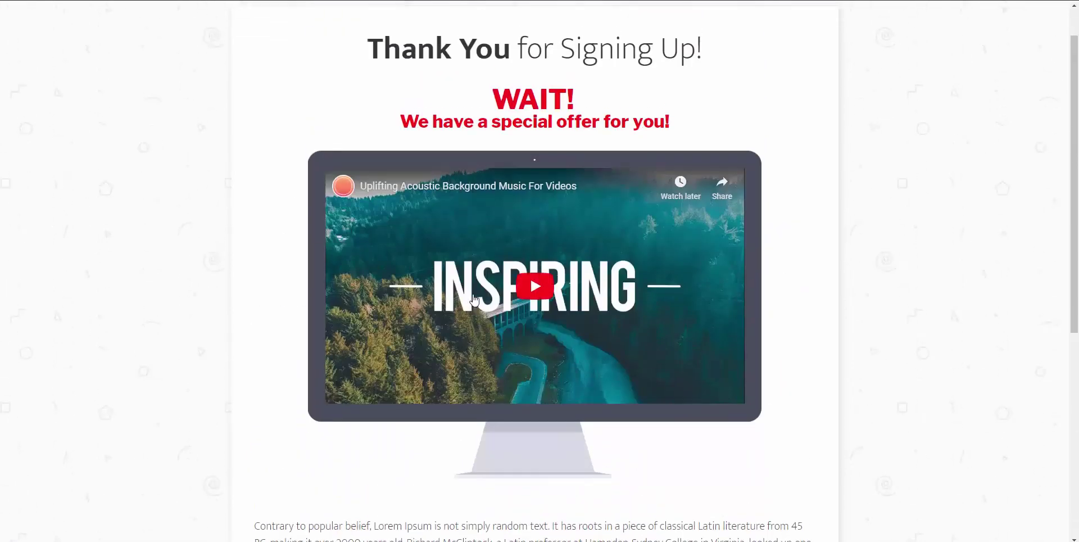
{"action": "scroll", "coordinate": [371, 183], "scroll_direction": "down", "scroll_amount": 7}
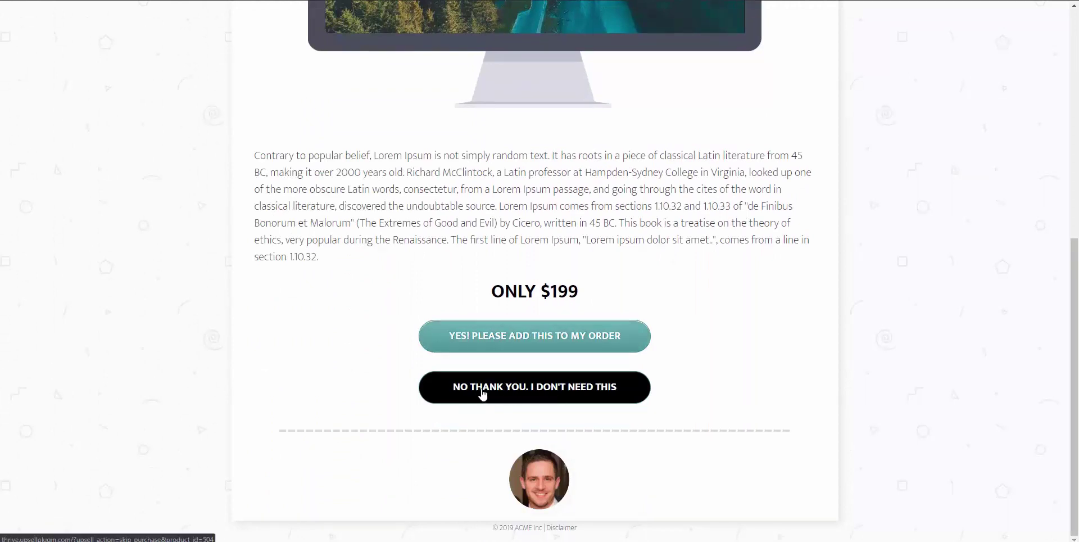
{"action": "left_click", "coordinate": [517, 349]}
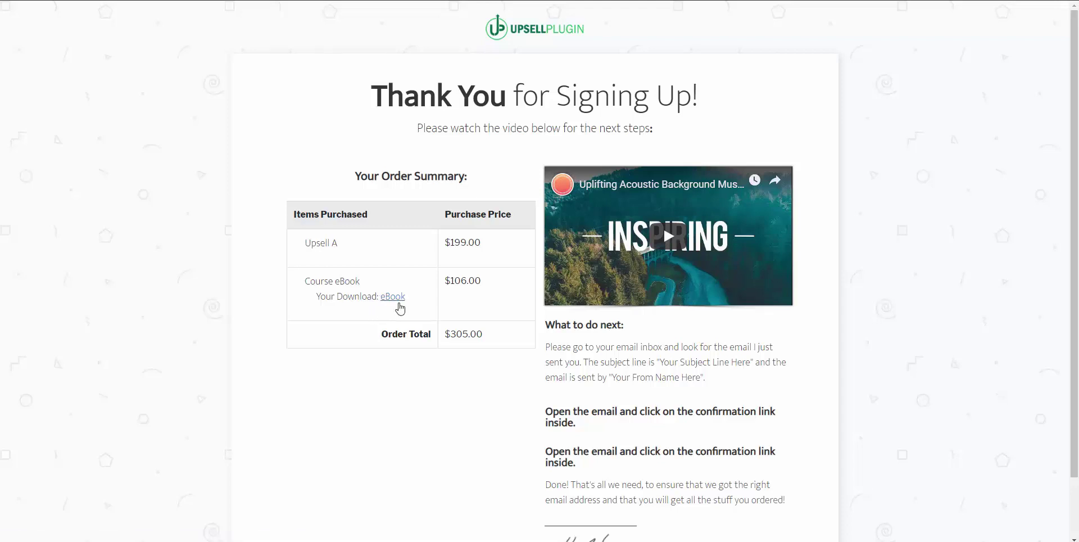
{"action": "left_click", "coordinate": [398, 302]}
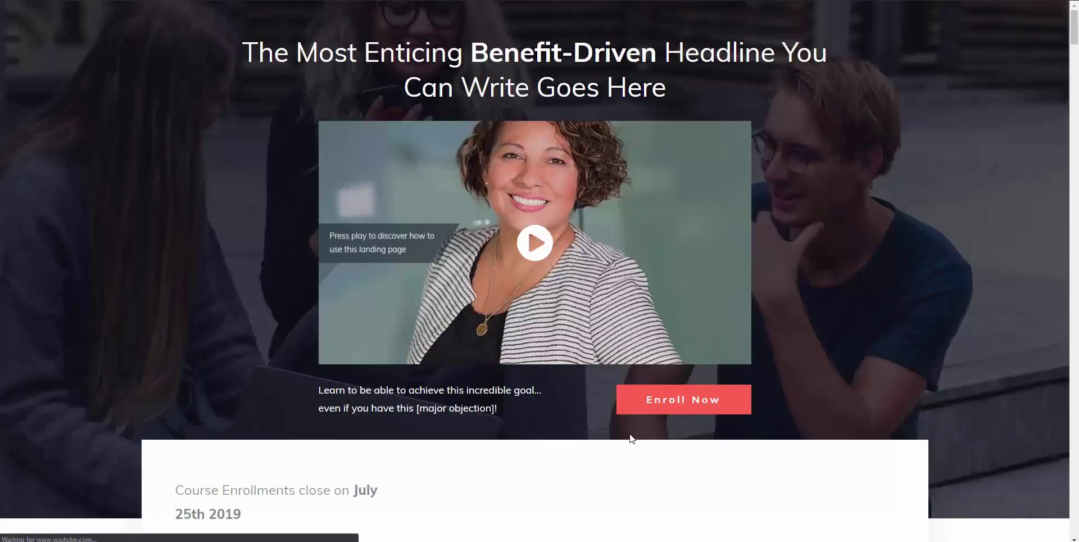
Go to the course checkout and enter the buyer's name and email
{"action": "left_click", "coordinate": [666, 401]}
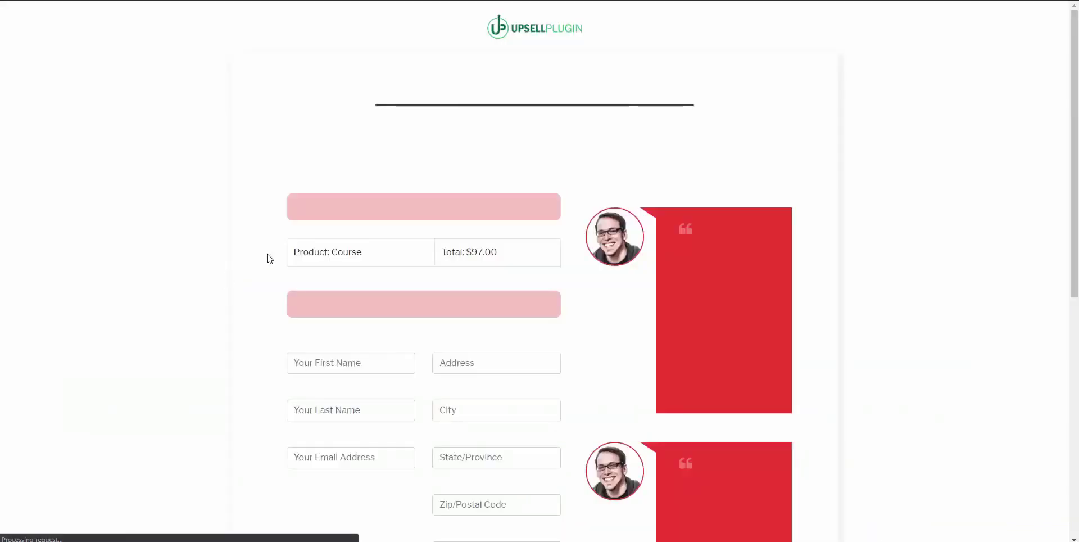
{"action": "scroll", "coordinate": [348, 303], "scroll_direction": "down", "scroll_amount": 2}
{"action": "left_click", "coordinate": [335, 252]}
{"action": "type", "text": "Eric"}
{"action": "key", "text": "Tab"}
{"action": "type", "text": "Da"}
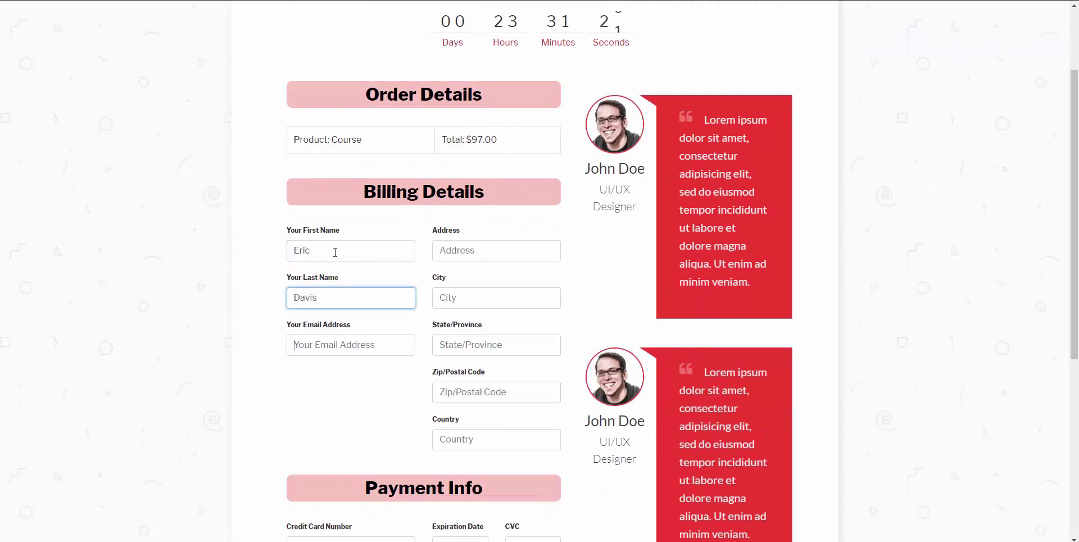
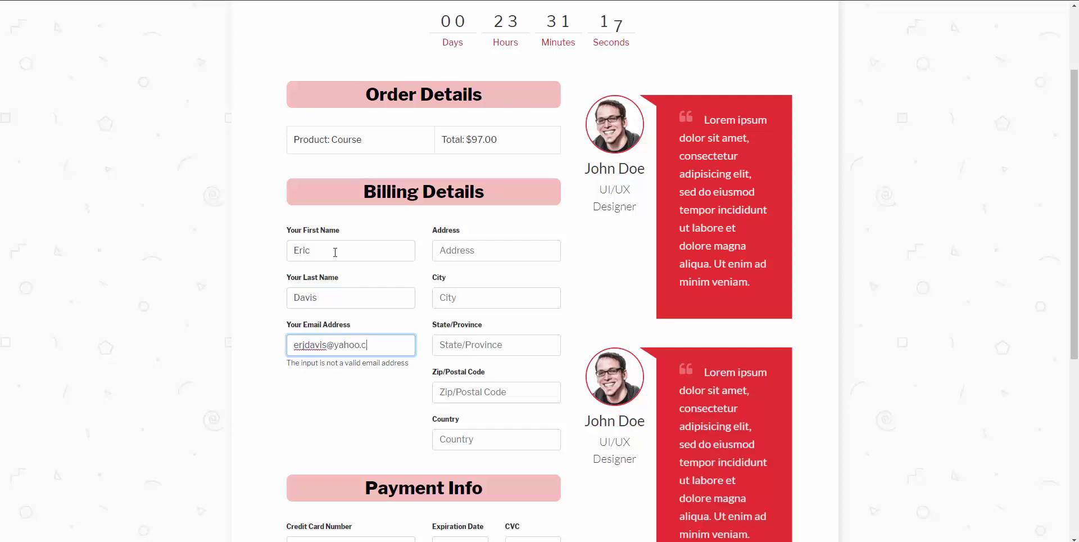
Fill in the buyer's address, city, state and zip/country fields
{"action": "key", "text": "Tab"}
{"action": "type", "text": "123"}
{"action": "key", "text": "Tab"}
{"action": "type", "text": "PA"}
{"action": "key", "text": "Tab"}
{"action": "type", "text": "PA"}
{"action": "key", "text": "Tab"}
{"action": "type", "text": "190"}
{"action": "type", "text": "USA"}
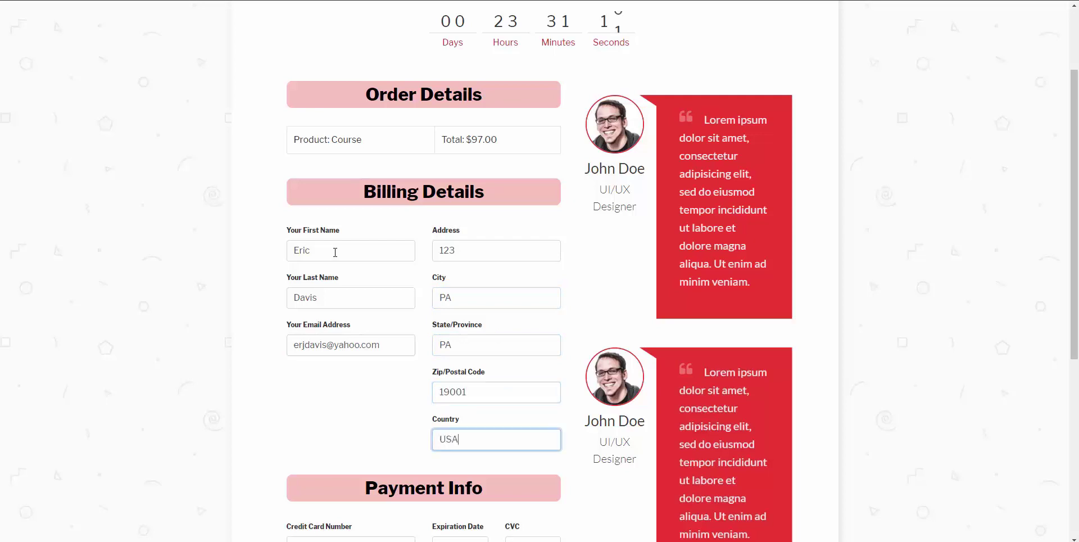
Enter and correct the test card number, add the expiration date, and submit payment
{"action": "scroll", "coordinate": [369, 332], "scroll_direction": "down", "scroll_amount": 3}
{"action": "left_click", "coordinate": [327, 369]}
{"action": "type", "text": "4242 4242 4242 4242"}
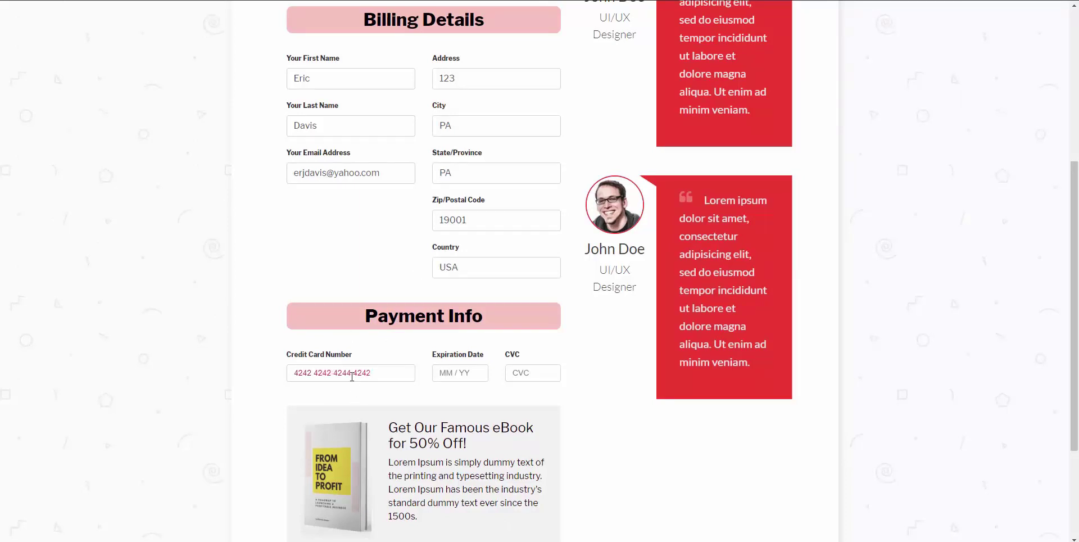
{"action": "left_click", "coordinate": [352, 374]}
{"action": "key", "text": "BackSpace"}
{"action": "type", "text": "2"}
{"action": "left_click", "coordinate": [455, 374]}
{"action": "type", "text": "0"}
{"action": "scroll", "coordinate": [461, 382], "scroll_direction": "down", "scroll_amount": 3}
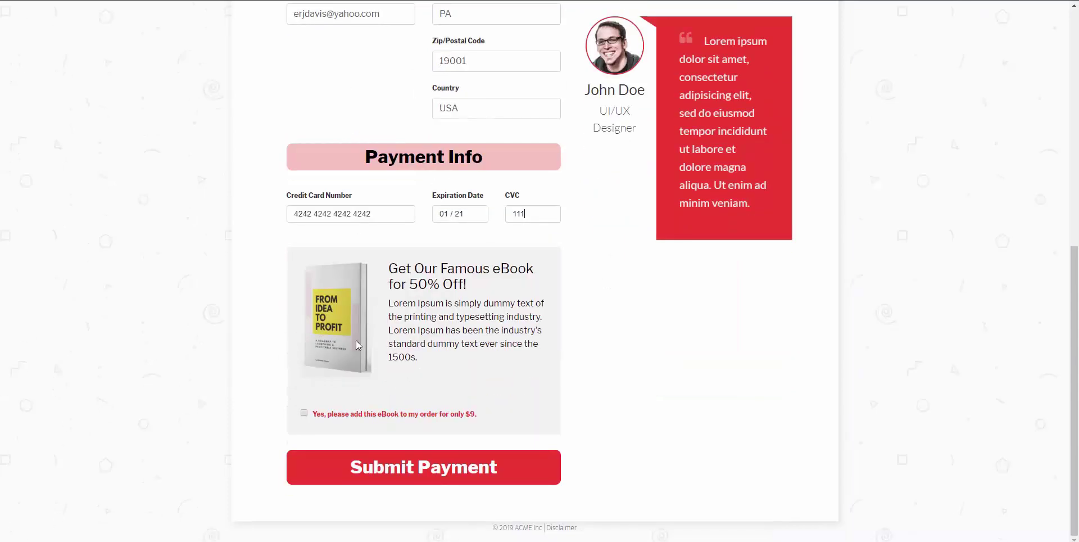
{"action": "left_click", "coordinate": [417, 467]}
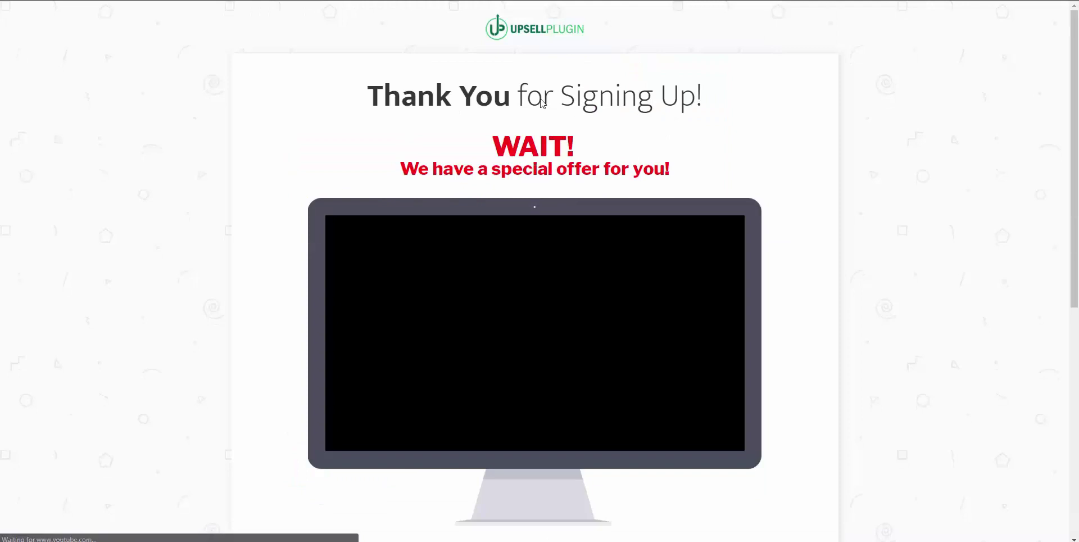
Decline the $199 upsell with 'No thank you. I don't need this.'
{"action": "scroll", "coordinate": [376, 289], "scroll_direction": "down", "scroll_amount": 5}
{"action": "scroll", "coordinate": [509, 332], "scroll_direction": "down", "scroll_amount": 2}
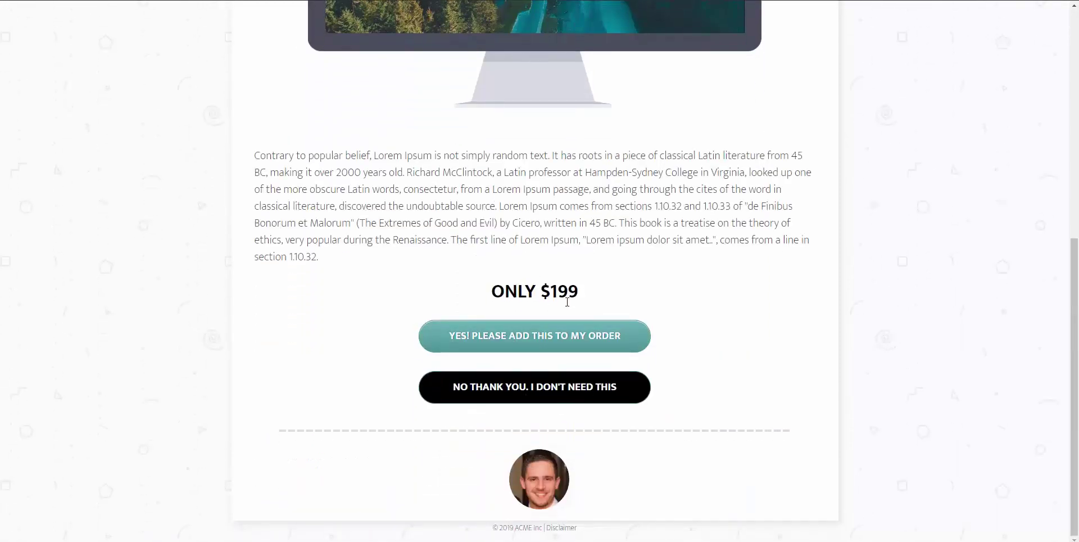
{"action": "left_click", "coordinate": [527, 398]}
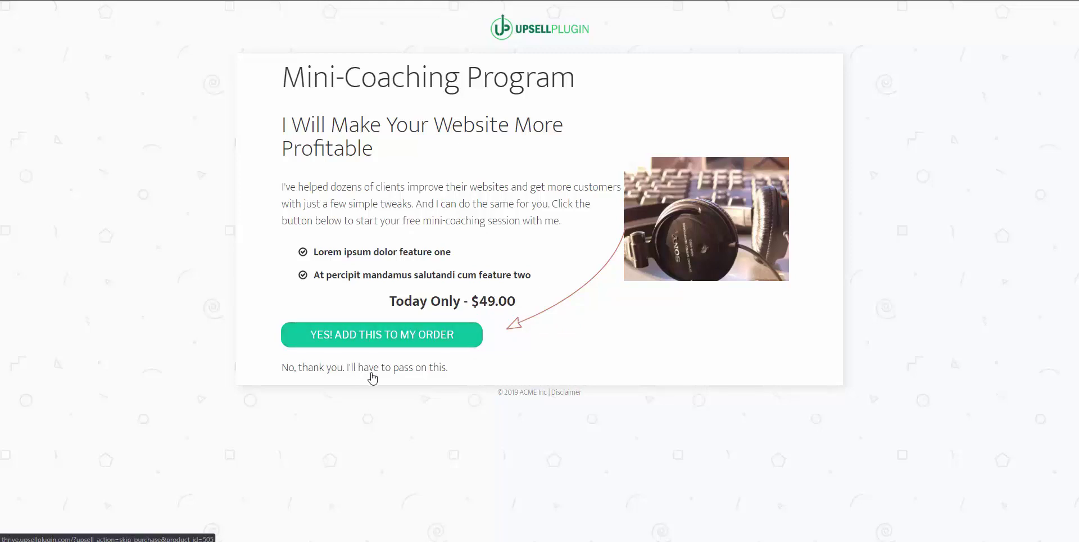
Accept the $49 Mini-Coaching downsell by adding it to the order
{"action": "left_click", "coordinate": [391, 340]}
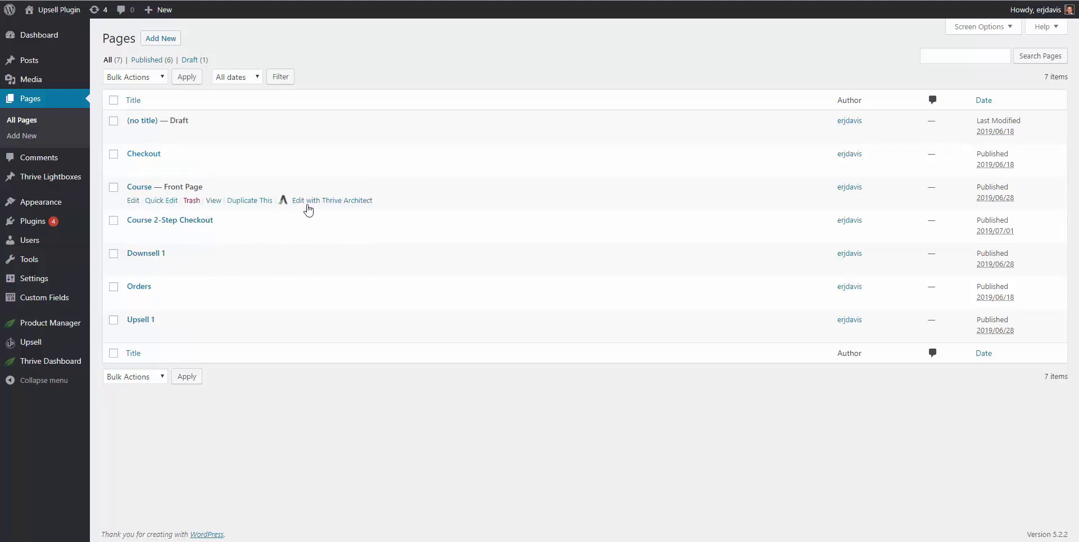
Open the Course product's edit page in a separate tab
{"action": "right_click", "coordinate": [308, 208]}
{"action": "left_click", "coordinate": [337, 212]}
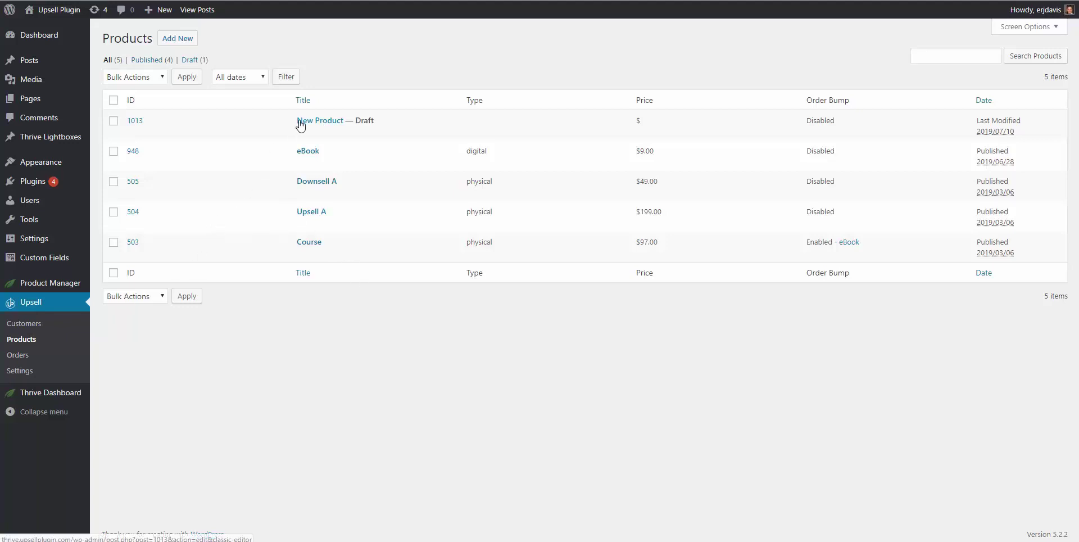
{"action": "left_click", "coordinate": [177, 43]}
{"action": "left_click", "coordinate": [317, 246]}
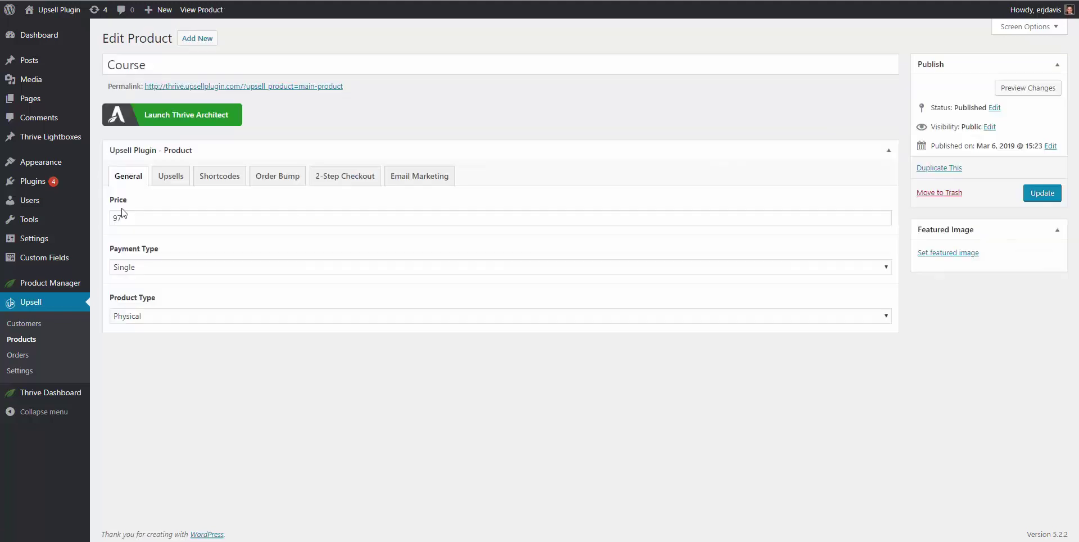
{"action": "left_click", "coordinate": [137, 267]}
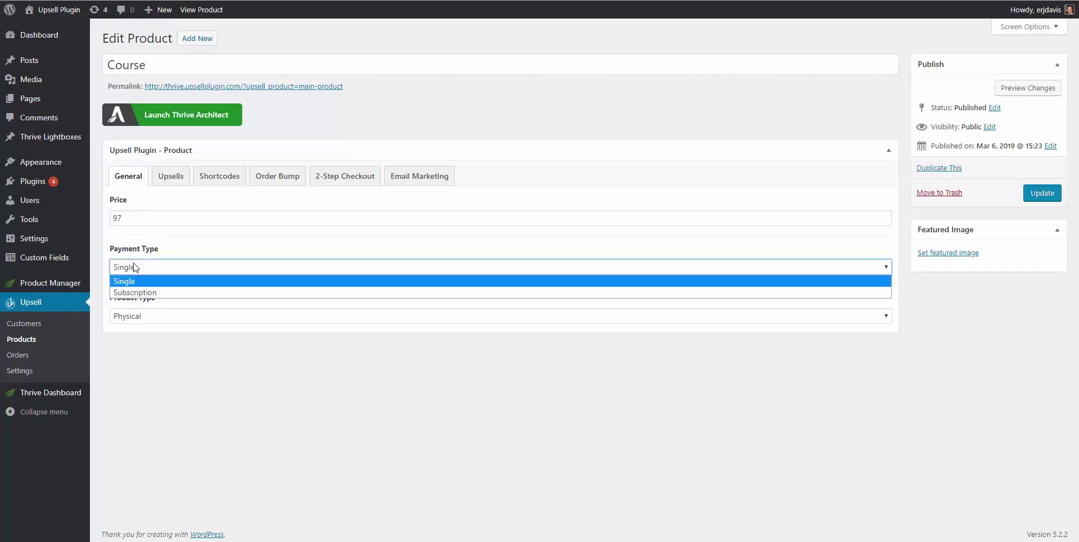
{"action": "left_click", "coordinate": [134, 291]}
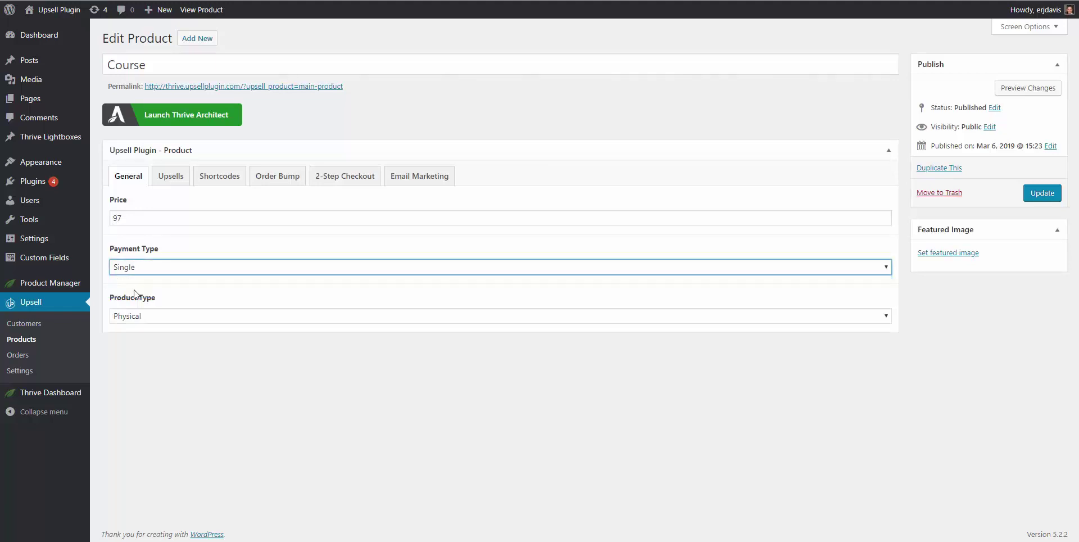
{"action": "left_click", "coordinate": [141, 318]}
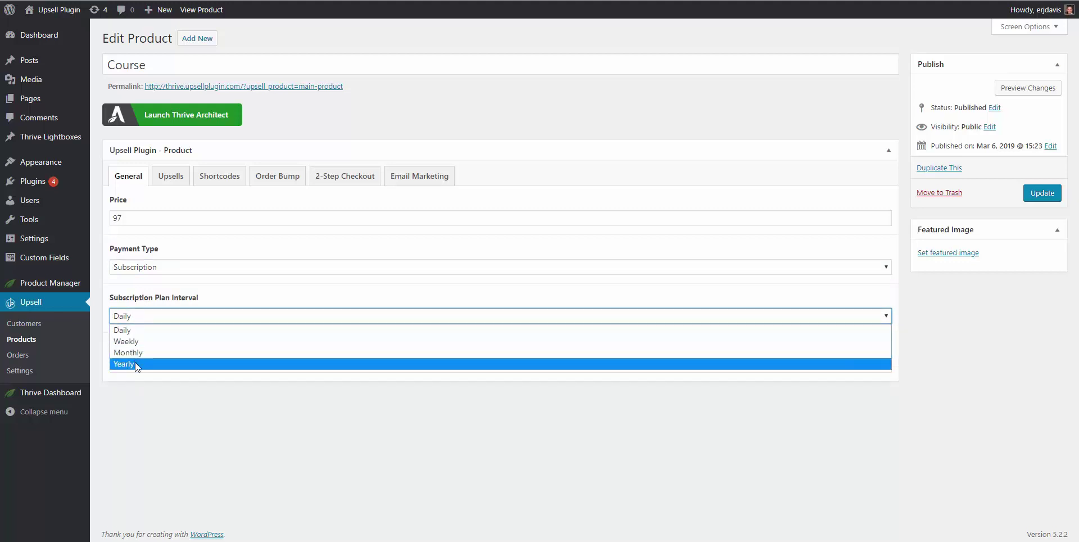
{"action": "left_click", "coordinate": [148, 304]}
{"action": "left_click", "coordinate": [146, 272]}
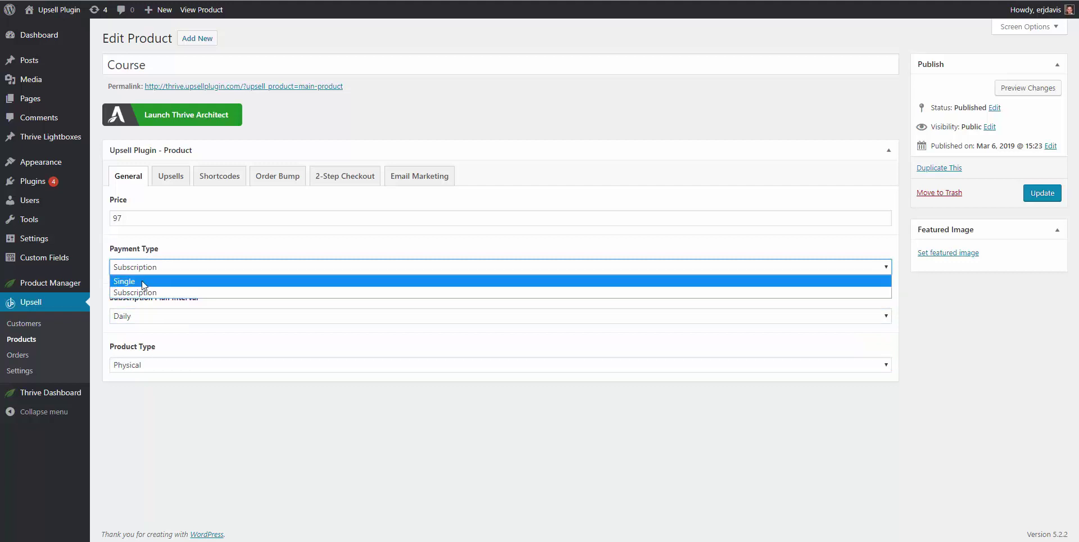
{"action": "left_click", "coordinate": [143, 281]}
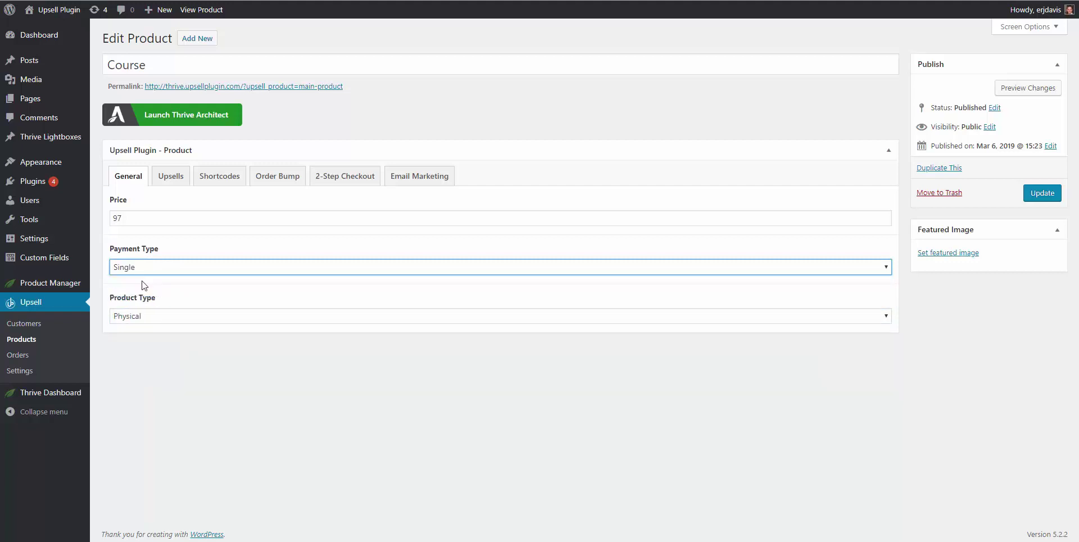
{"action": "left_click", "coordinate": [144, 318]}
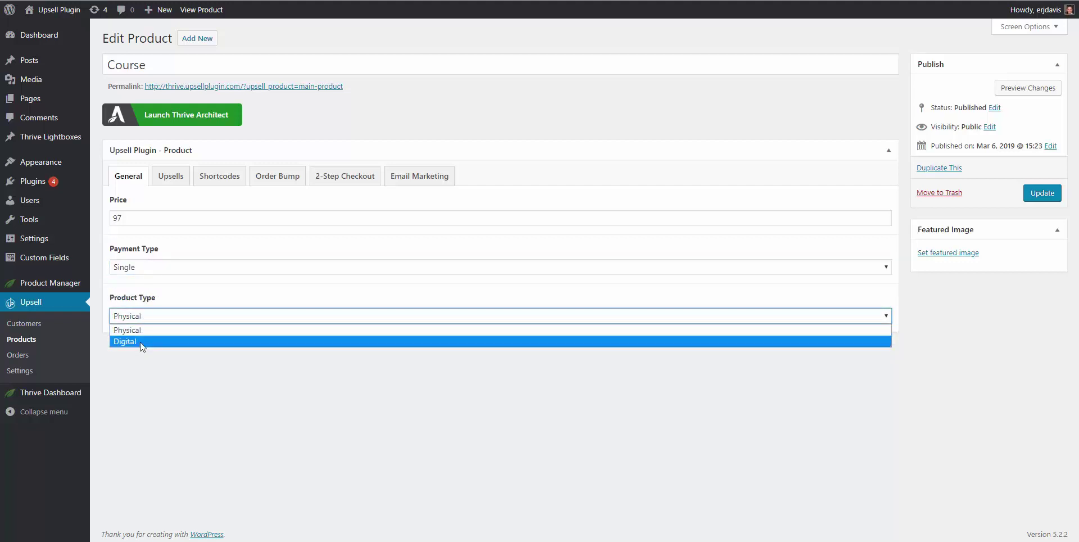
{"action": "left_click", "coordinate": [143, 343]}
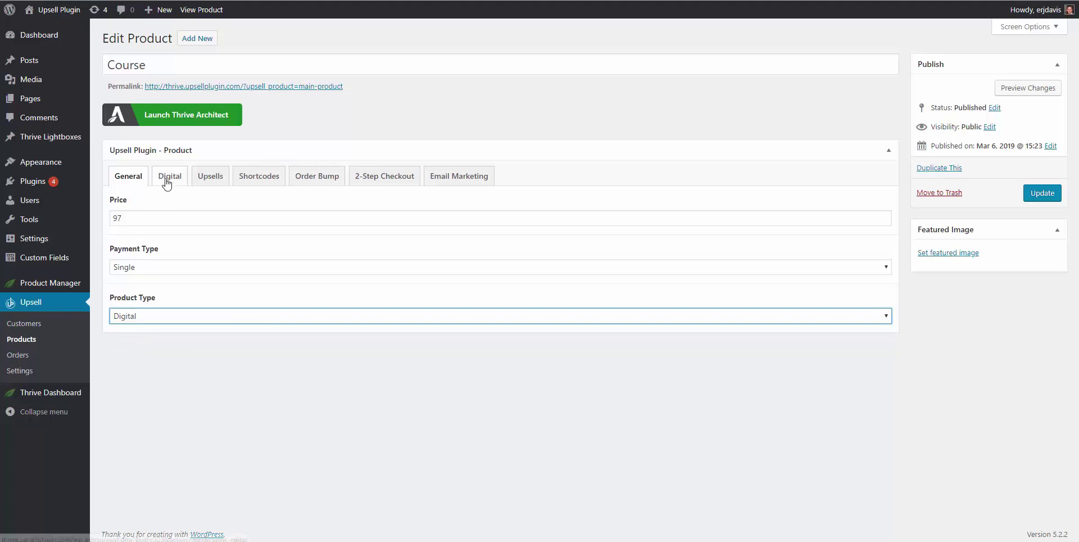
{"action": "left_click", "coordinate": [168, 181]}
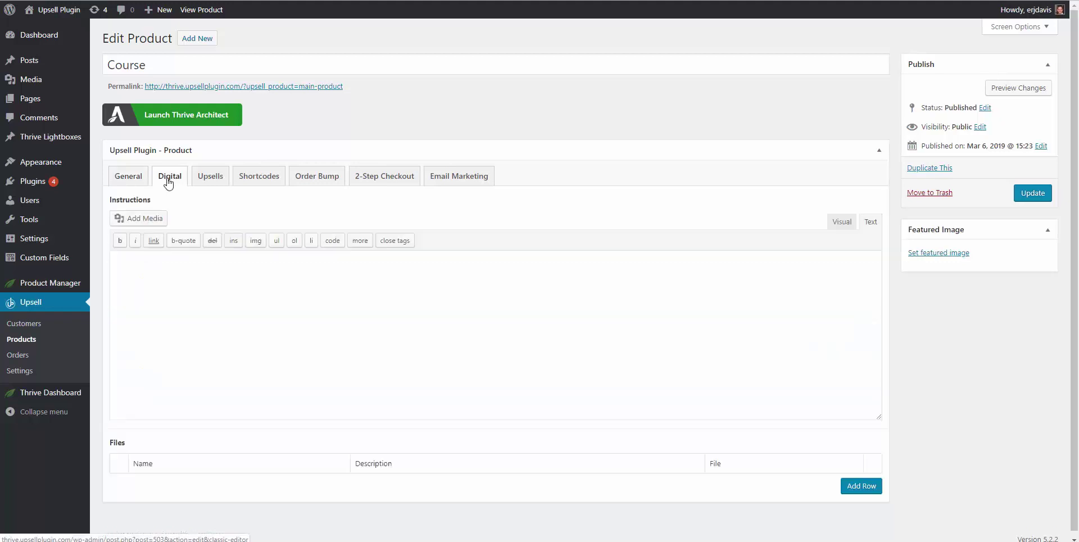
{"action": "left_click", "coordinate": [854, 486]}
{"action": "scroll", "coordinate": [335, 424], "scroll_direction": "down", "scroll_amount": 3}
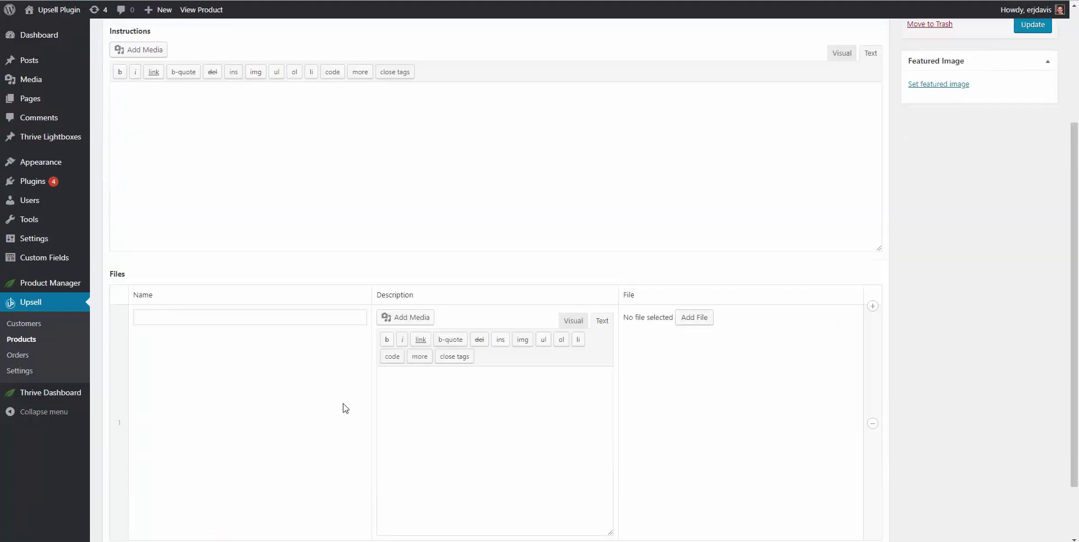
{"action": "scroll", "coordinate": [328, 332], "scroll_direction": "down", "scroll_amount": 2}
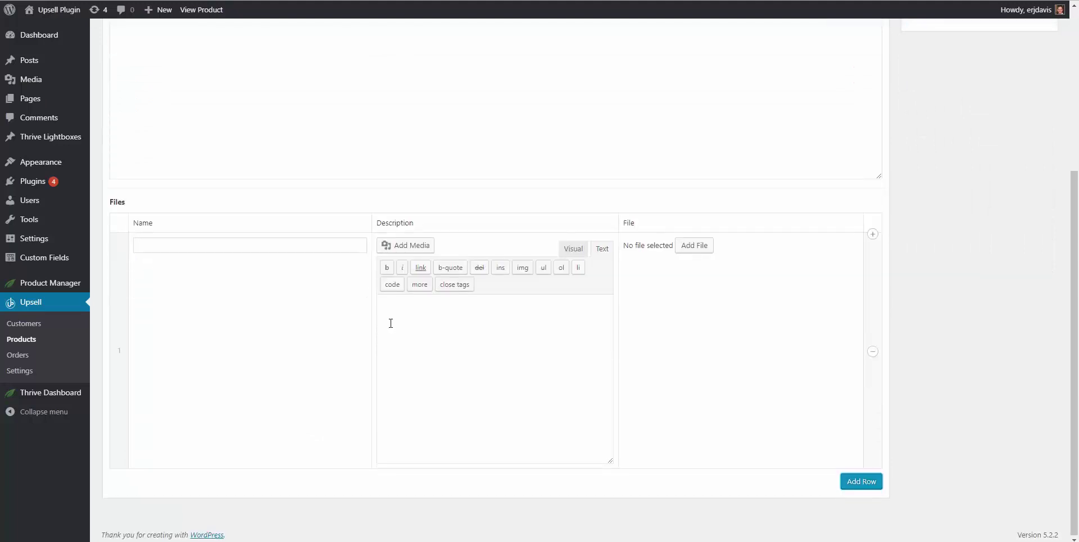
{"action": "scroll", "coordinate": [390, 320], "scroll_direction": "up", "scroll_amount": 5}
{"action": "left_click", "coordinate": [135, 174]}
{"action": "left_click", "coordinate": [145, 315]}
{"action": "left_click", "coordinate": [145, 330]}
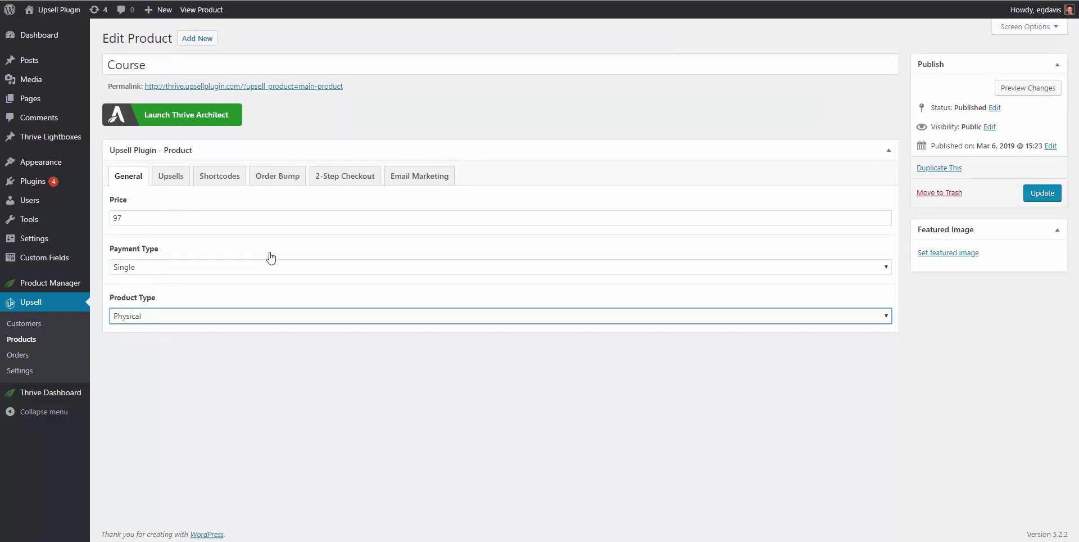
Copy the Course's product_id=503 Purchase URL from its Upsells settings
{"action": "left_click", "coordinate": [171, 176]}
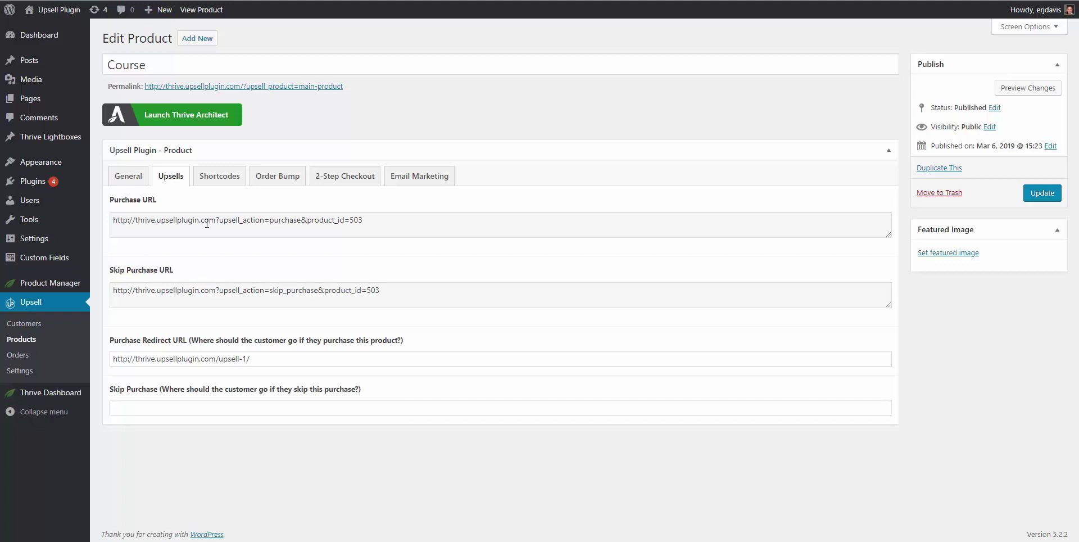
{"action": "left_click", "coordinate": [207, 223]}
{"action": "key", "text": "ctrl+a"}
{"action": "right_click", "coordinate": [207, 223]}
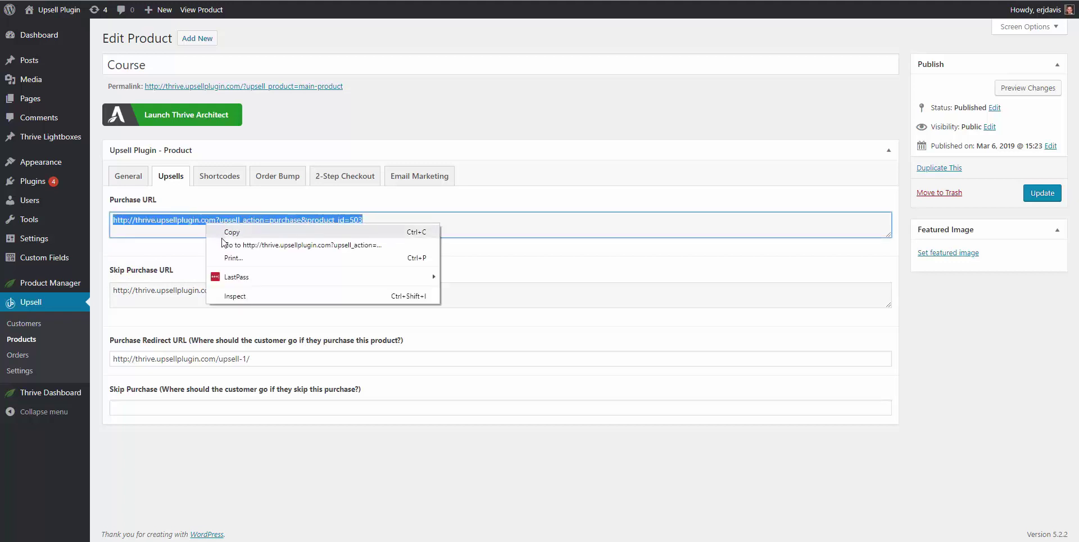
{"action": "left_click", "coordinate": [228, 232]}
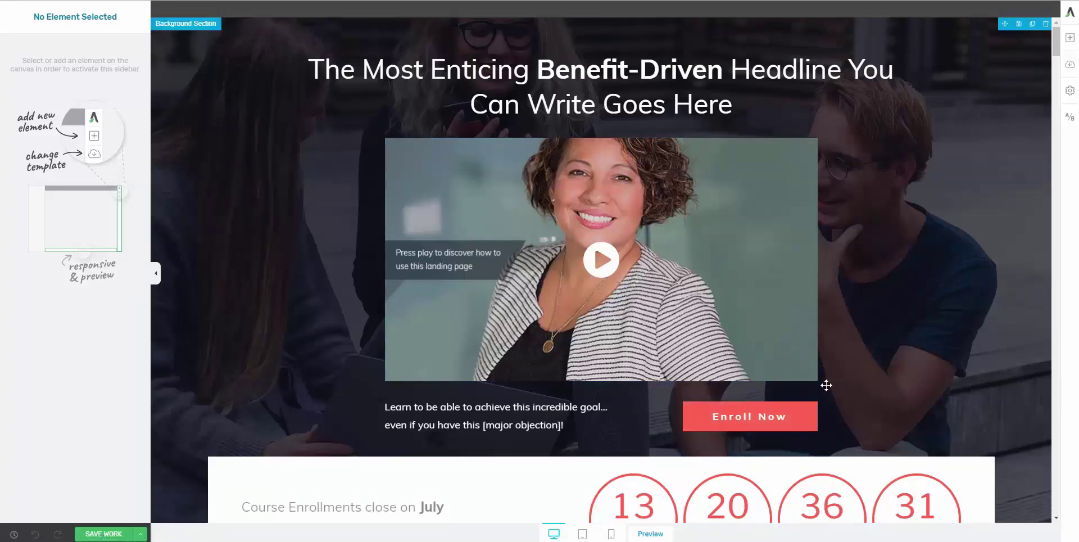
{"action": "scroll", "coordinate": [828, 381], "scroll_direction": "down", "scroll_amount": 1}
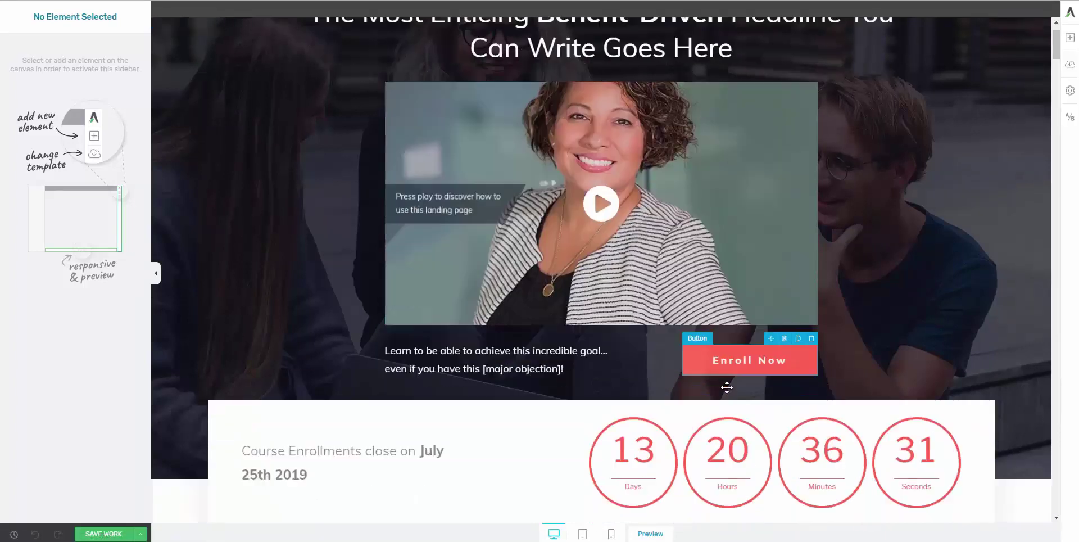
Replace the Enroll Now button's link with the purchase URL and save the landing page
{"action": "left_click", "coordinate": [689, 368]}
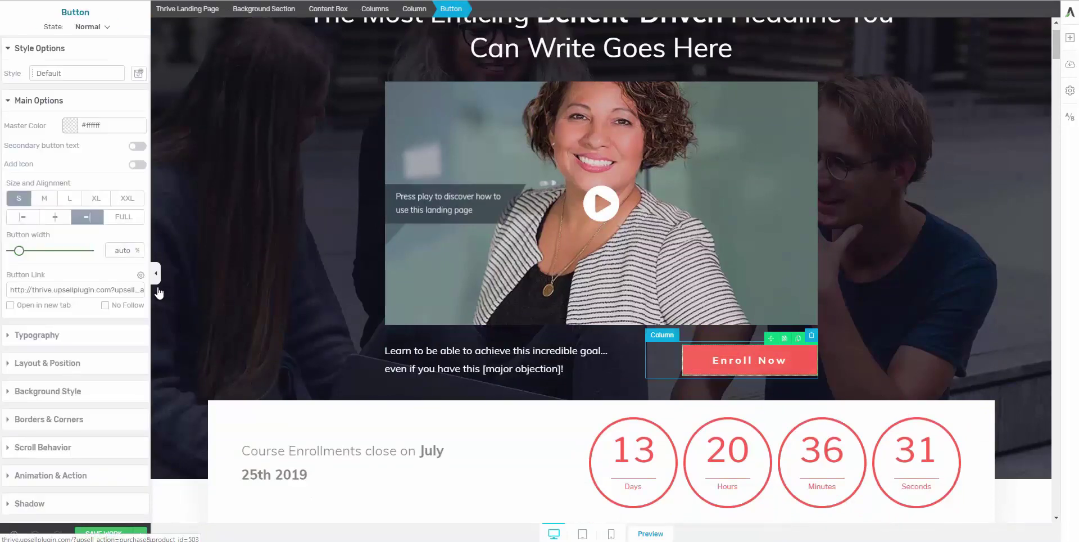
{"action": "triple_click", "coordinate": [14, 283]}
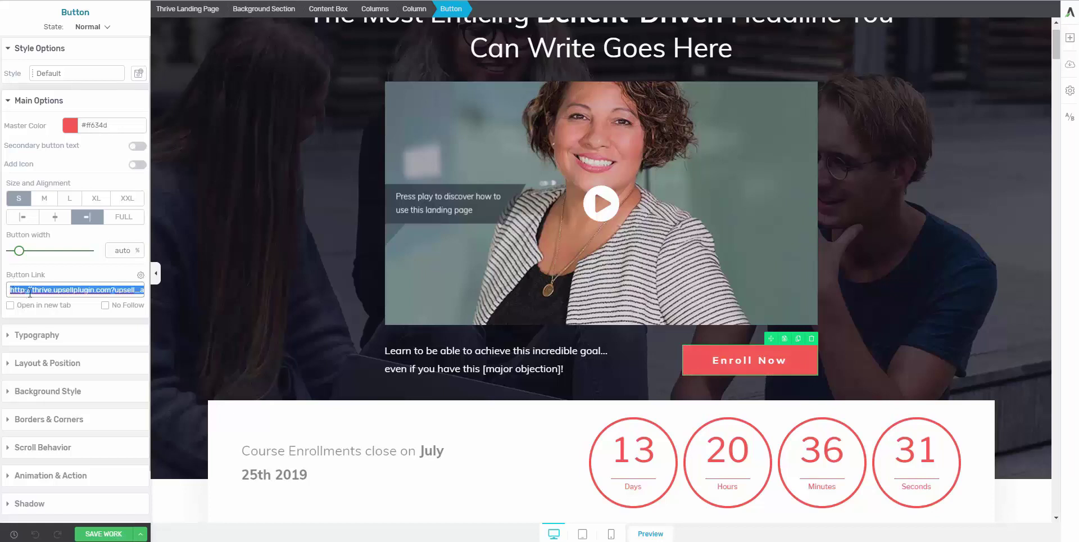
{"action": "right_click", "coordinate": [30, 292]}
{"action": "left_click", "coordinate": [68, 349]}
{"action": "left_click", "coordinate": [138, 528]}
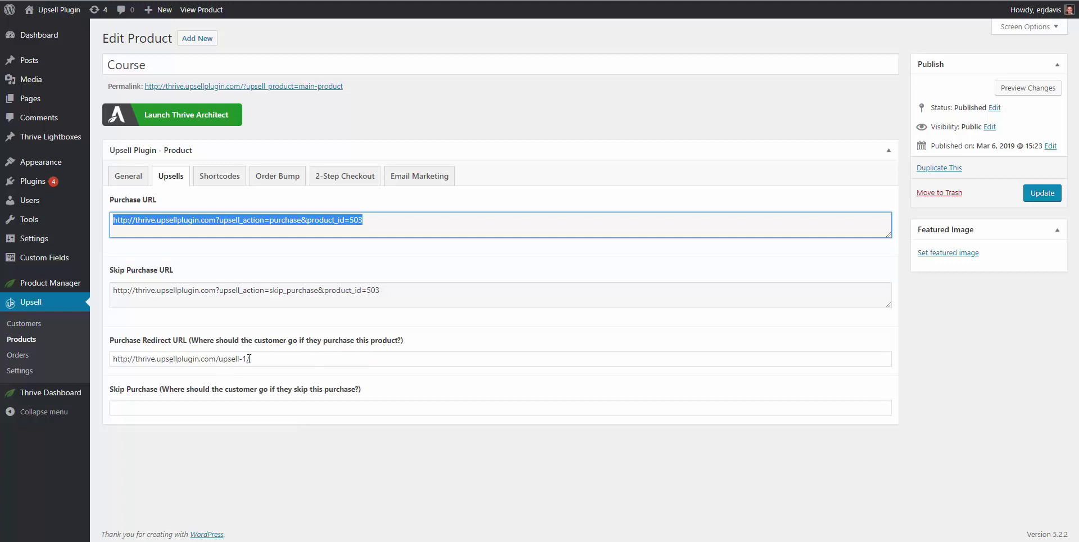
Load the Upsell 1 page in a new tab and copy its address
{"action": "left_click", "coordinate": [437, 9]}
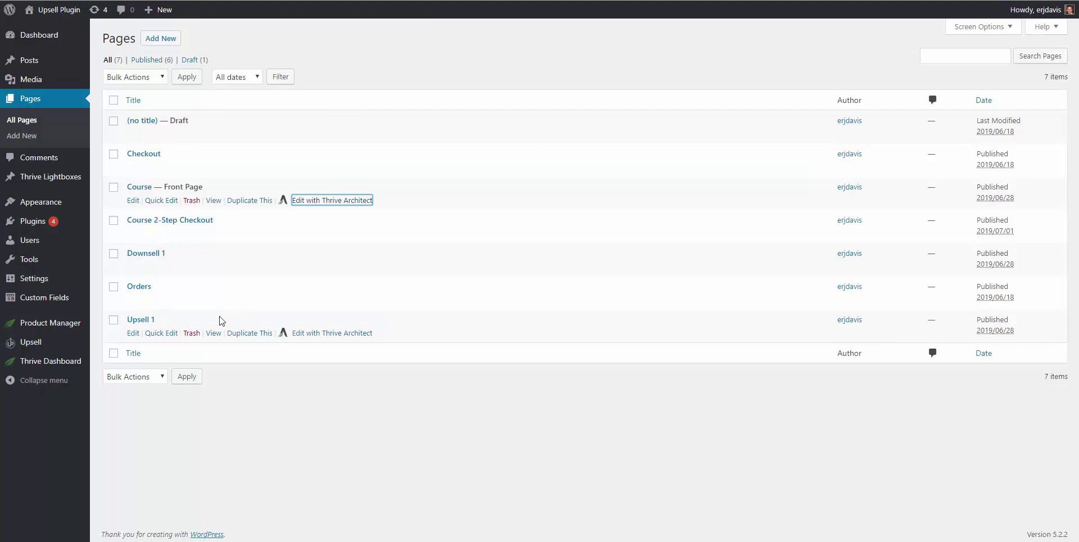
{"action": "right_click", "coordinate": [214, 333]}
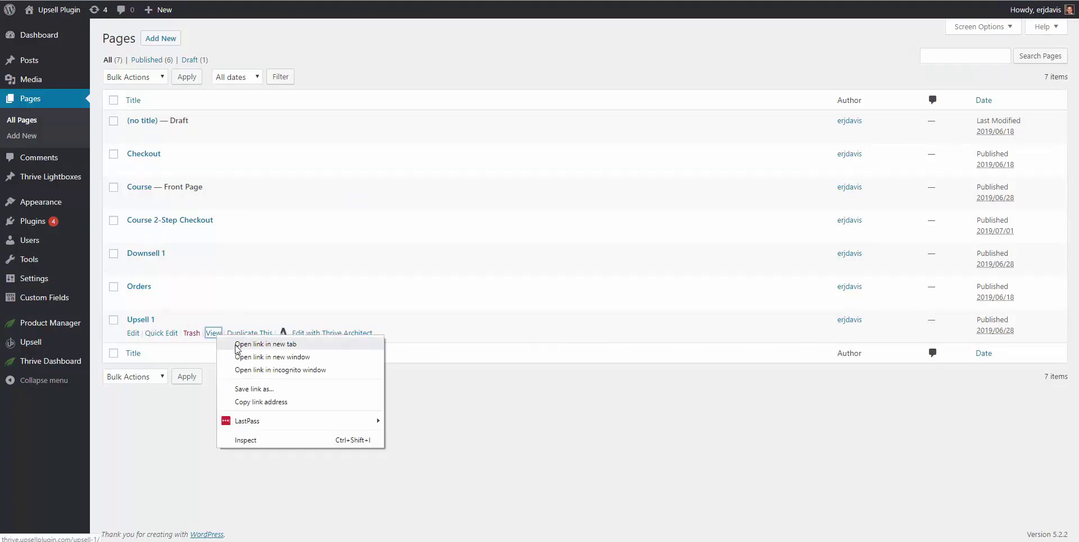
{"action": "key", "text": "Escape"}
{"action": "key", "text": "Return"}
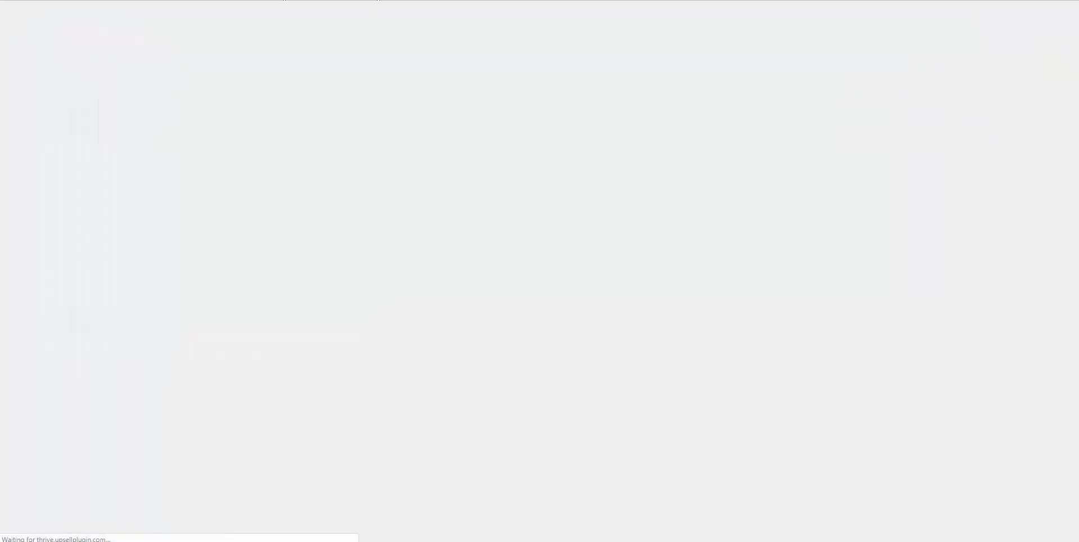
{"action": "right_click", "coordinate": [247, 1]}
{"action": "left_click", "coordinate": [274, 53]}
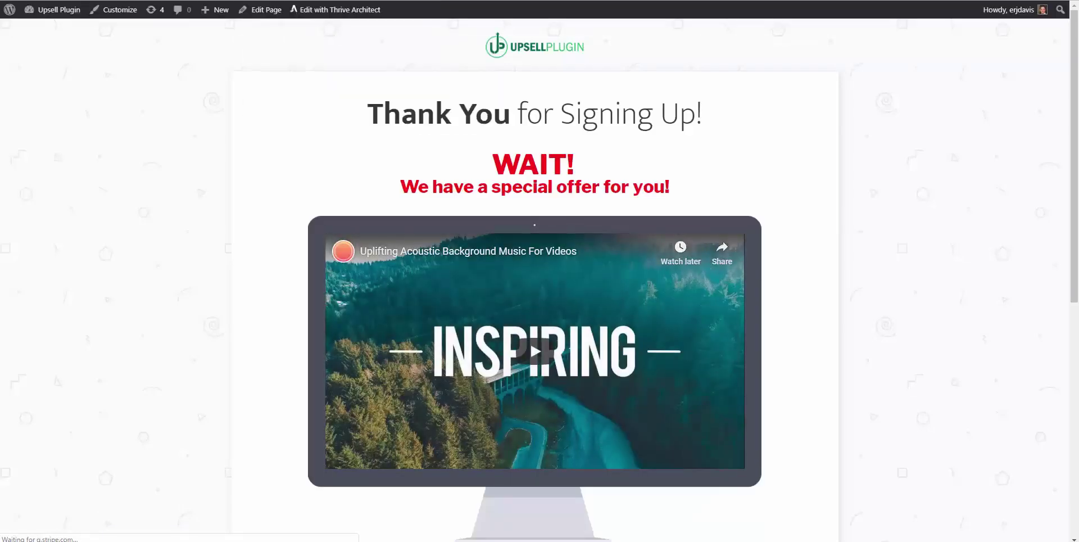
Set the Course's Purchase Redirect URL to /upsell-1/ and update the product
{"action": "key", "text": "ctrl+Tab"}
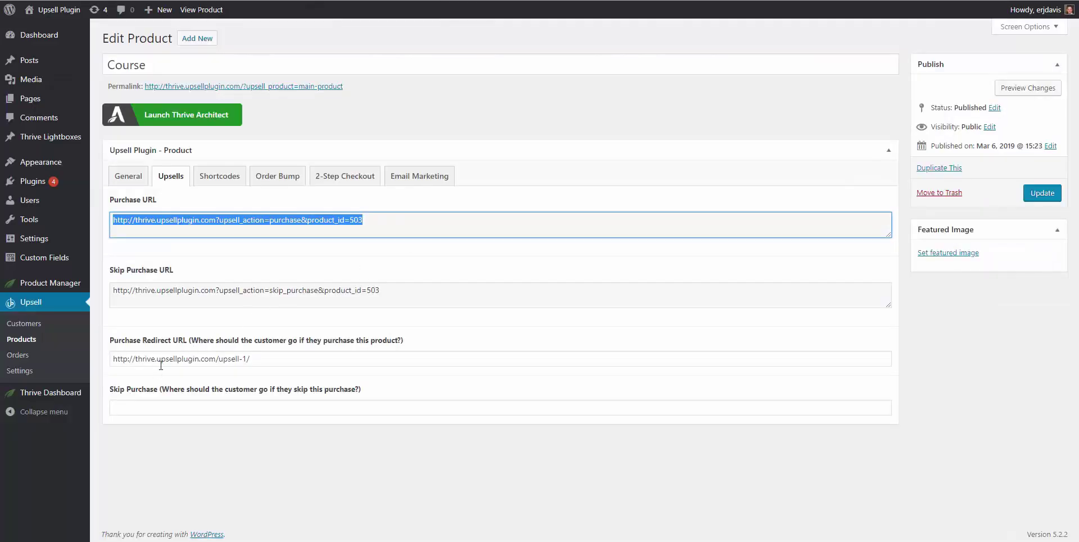
{"action": "triple_click", "coordinate": [168, 360]}
{"action": "key", "text": "ctrl+v"}
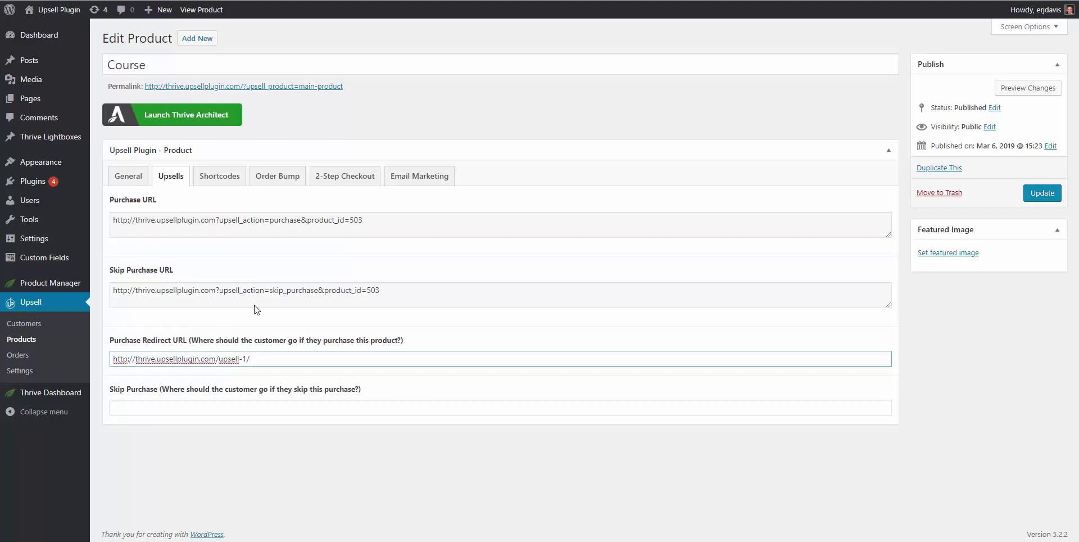
{"action": "left_click", "coordinate": [1036, 197]}
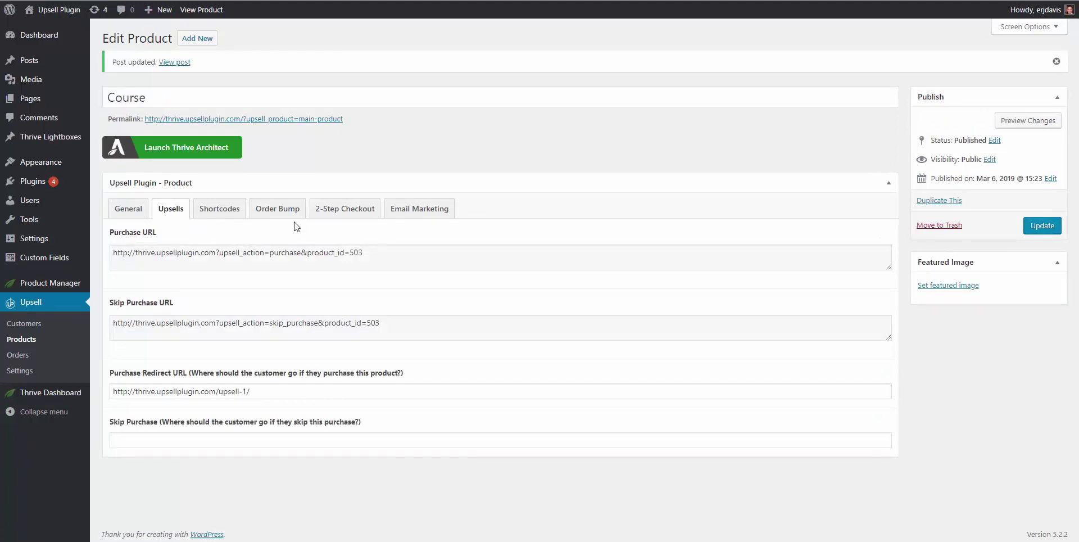
Keep the order bump enabled in 2-Step Checkout with eBook as the bump product
{"action": "left_click", "coordinate": [344, 211]}
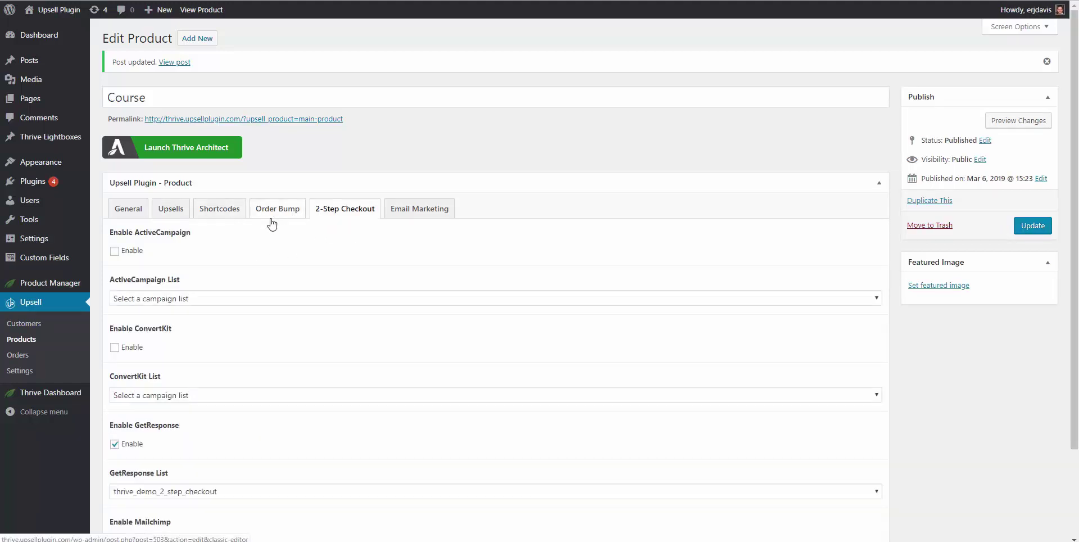
{"action": "left_click", "coordinate": [219, 212]}
{"action": "left_click", "coordinate": [284, 212]}
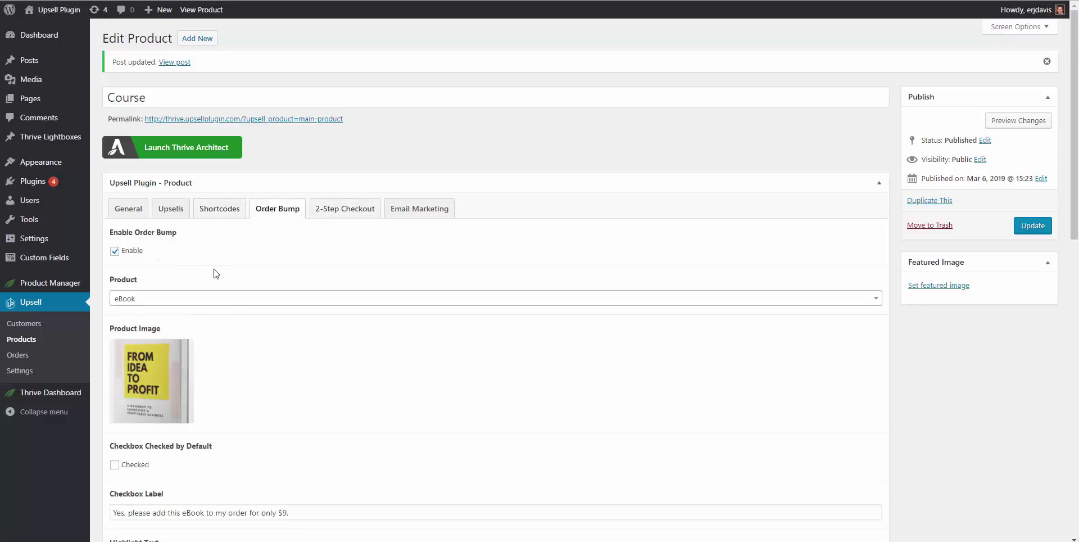
{"action": "left_click", "coordinate": [125, 253]}
{"action": "left_click", "coordinate": [125, 253]}
{"action": "scroll", "coordinate": [159, 255], "scroll_direction": "down", "scroll_amount": 1}
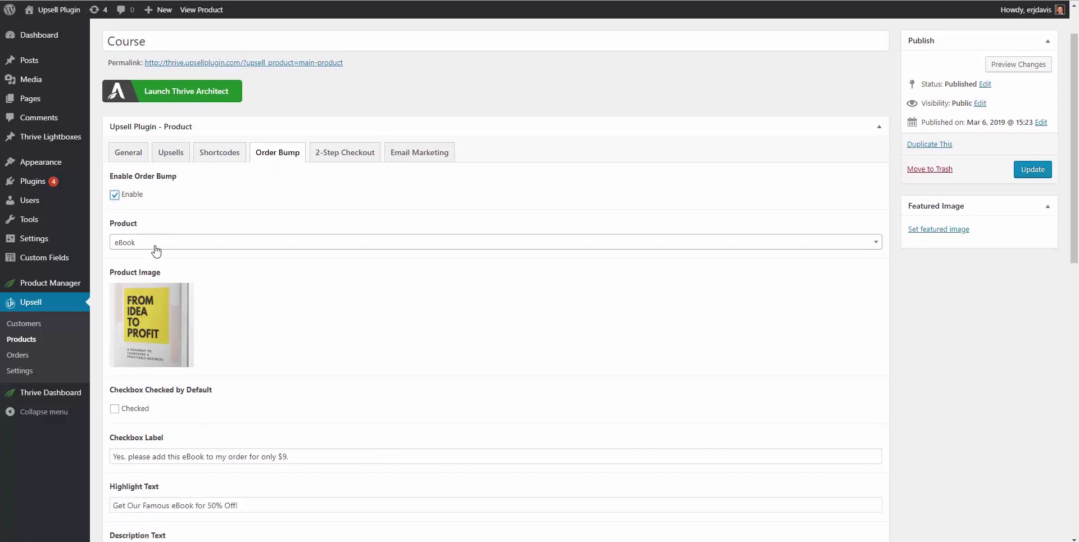
{"action": "left_click", "coordinate": [155, 243]}
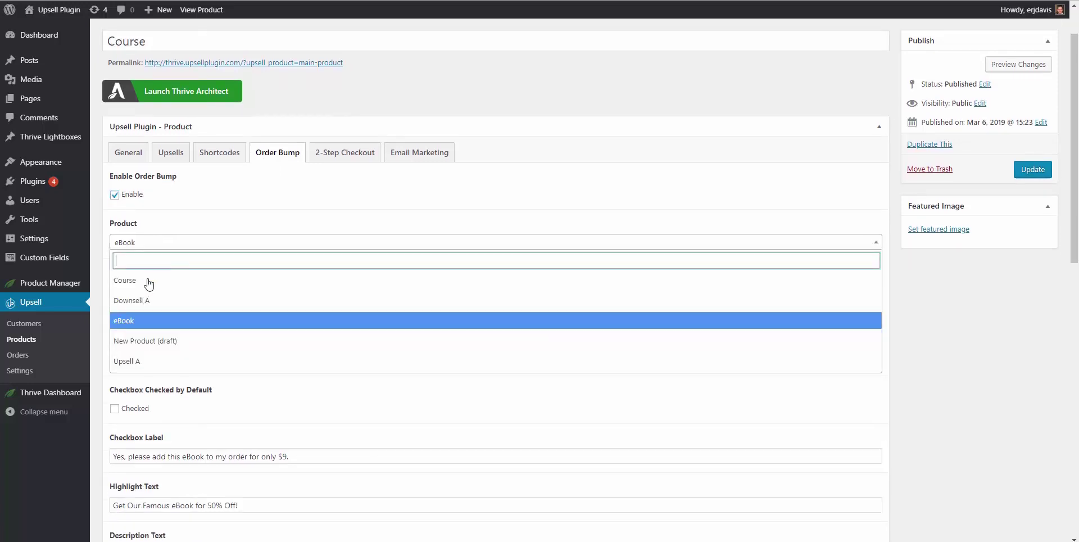
{"action": "left_click", "coordinate": [140, 322]}
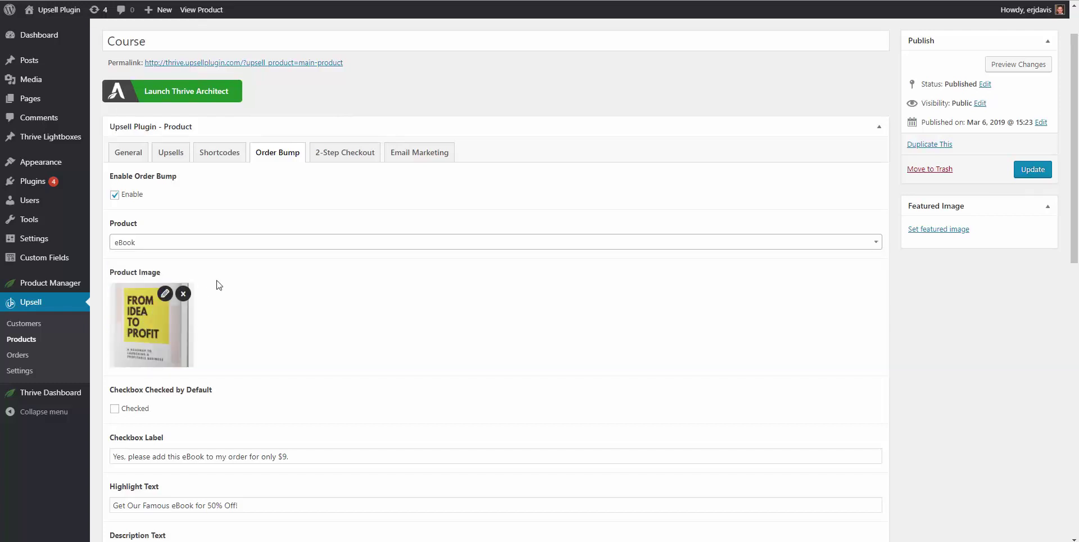
Review the order bump settings and bring up the Email Marketing settings (GetResponse, thrive_demo_product)
{"action": "scroll", "coordinate": [168, 292], "scroll_direction": "down", "scroll_amount": 5}
{"action": "scroll", "coordinate": [148, 245], "scroll_direction": "up", "scroll_amount": 2}
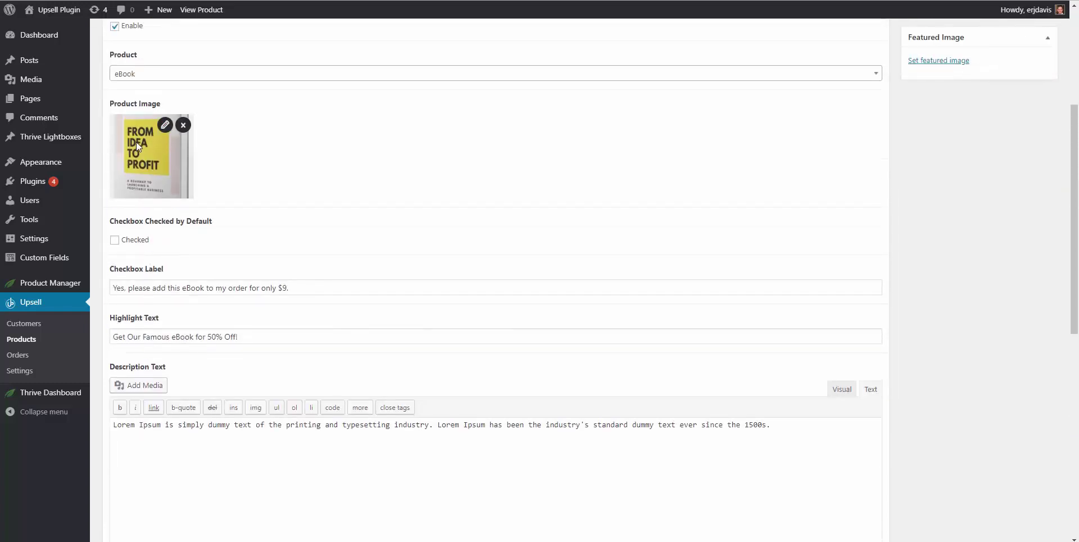
{"action": "scroll", "coordinate": [148, 142], "scroll_direction": "up", "scroll_amount": 1}
{"action": "scroll", "coordinate": [163, 321], "scroll_direction": "down", "scroll_amount": 7}
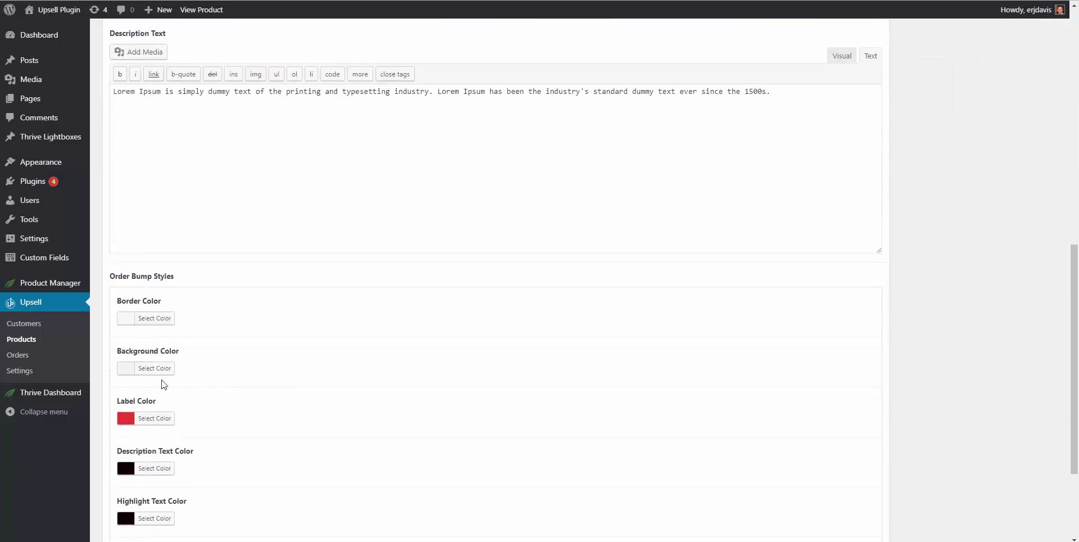
{"action": "scroll", "coordinate": [162, 371], "scroll_direction": "down", "scroll_amount": 1}
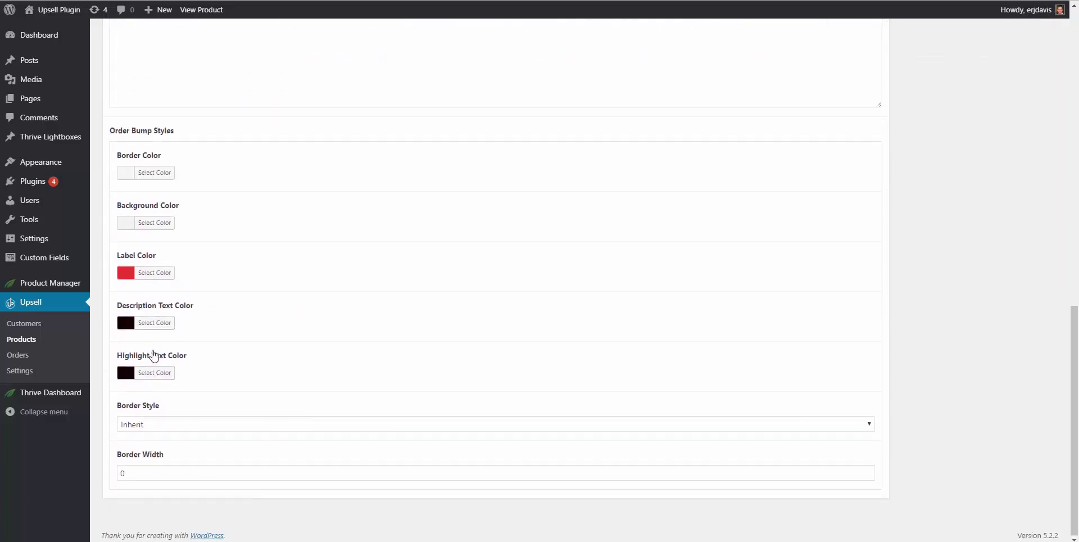
{"action": "scroll", "coordinate": [163, 314], "scroll_direction": "up", "scroll_amount": 4}
{"action": "scroll", "coordinate": [167, 246], "scroll_direction": "up", "scroll_amount": 2}
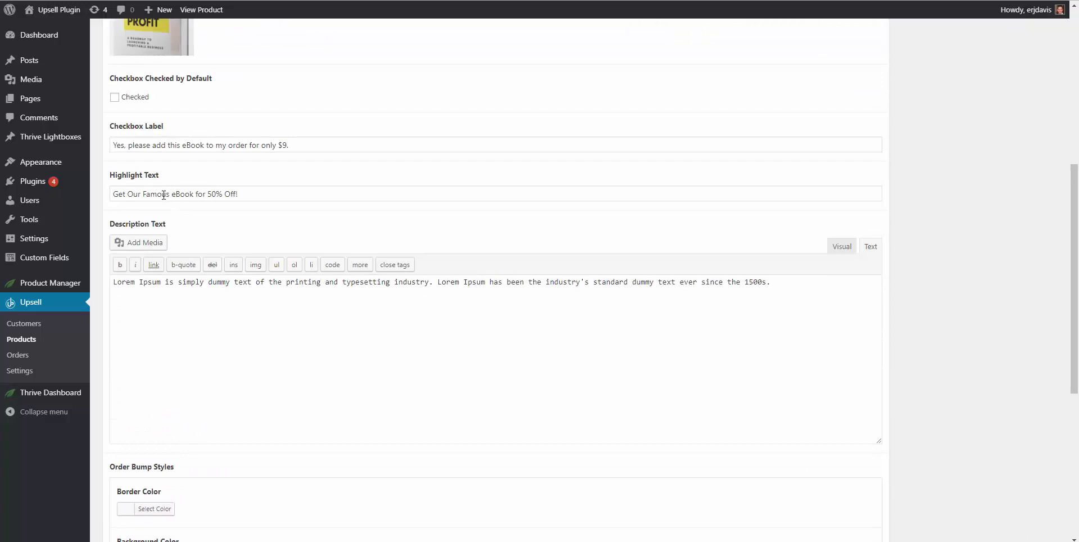
{"action": "scroll", "coordinate": [163, 194], "scroll_direction": "up", "scroll_amount": 1}
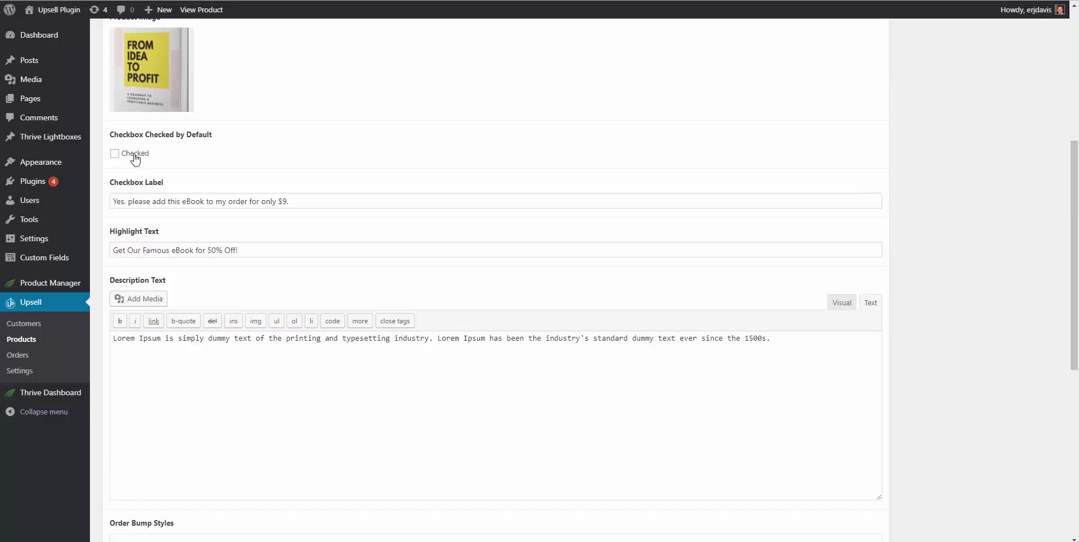
{"action": "scroll", "coordinate": [227, 157], "scroll_direction": "up", "scroll_amount": 5}
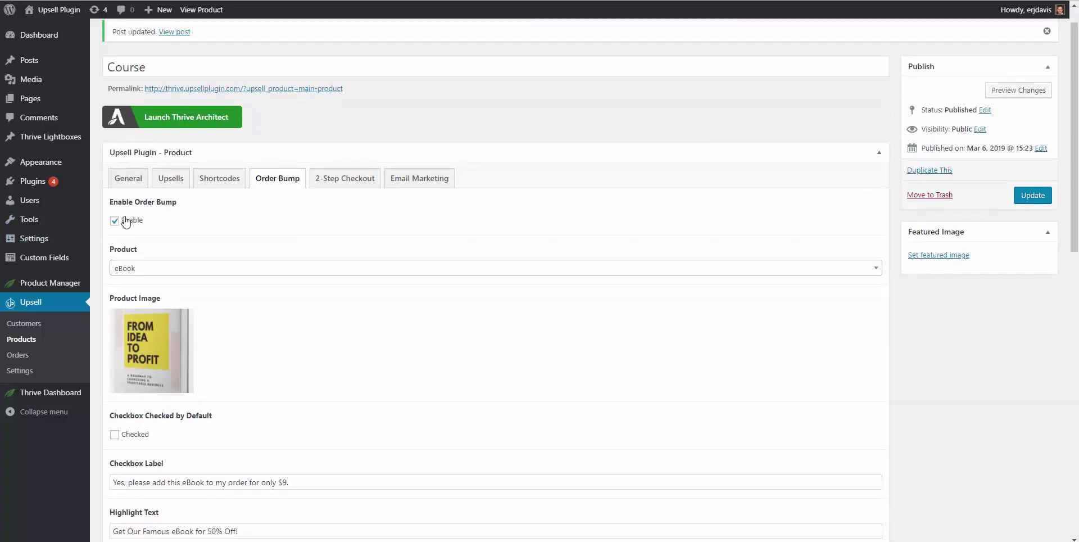
{"action": "left_click", "coordinate": [397, 183]}
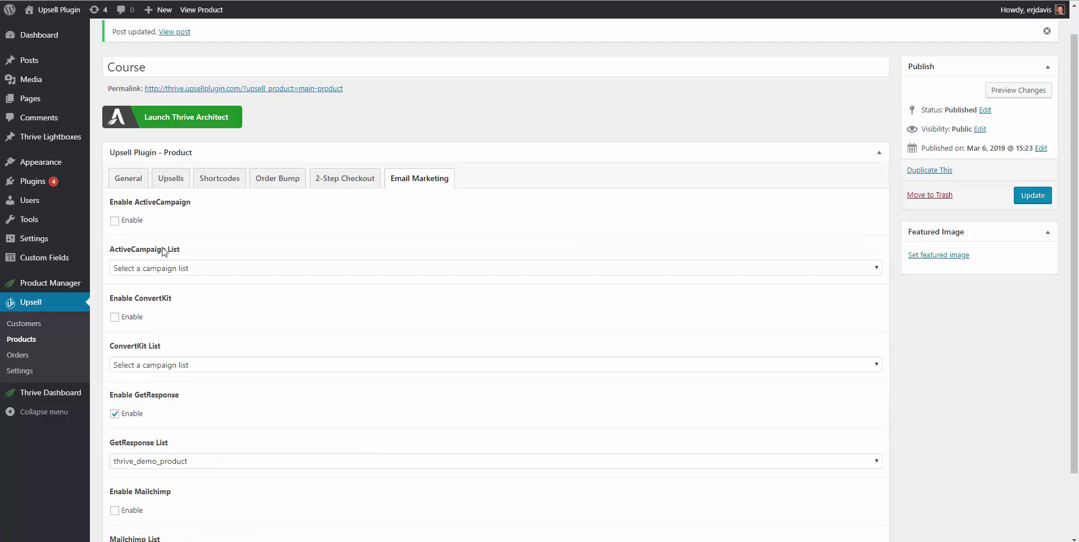
Keep thrive_demo_product as the GetResponse list and update the Course product
{"action": "scroll", "coordinate": [151, 349], "scroll_direction": "down", "scroll_amount": 3}
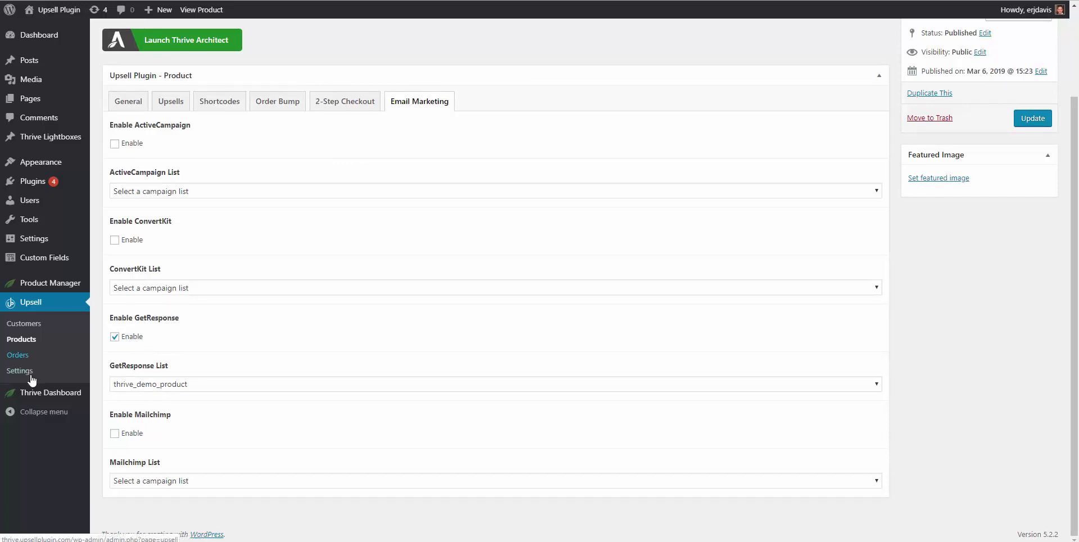
{"action": "left_click", "coordinate": [176, 388]}
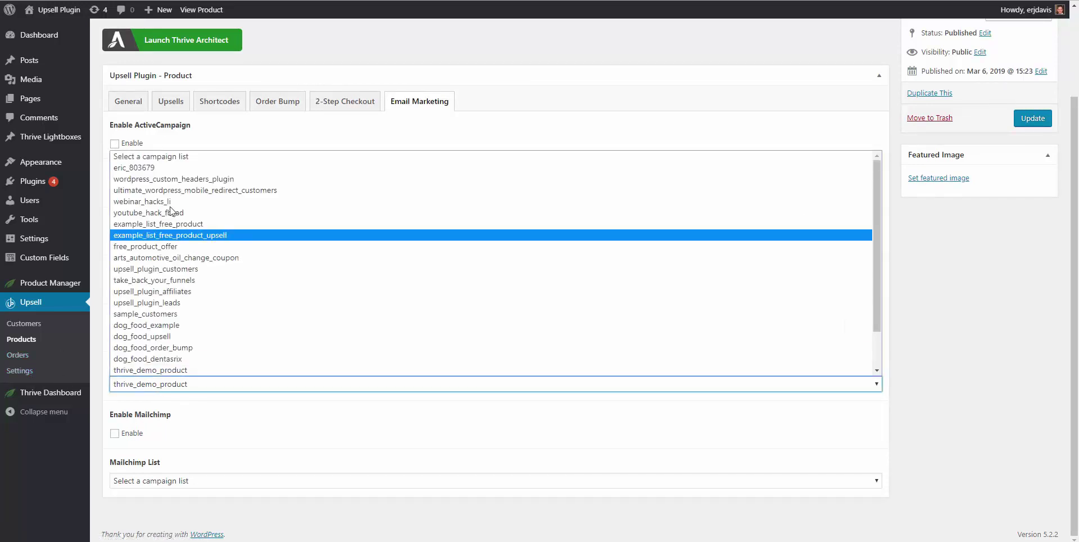
{"action": "scroll", "coordinate": [178, 325], "scroll_direction": "down", "scroll_amount": 1}
{"action": "scroll", "coordinate": [177, 325], "scroll_direction": "down", "scroll_amount": 1}
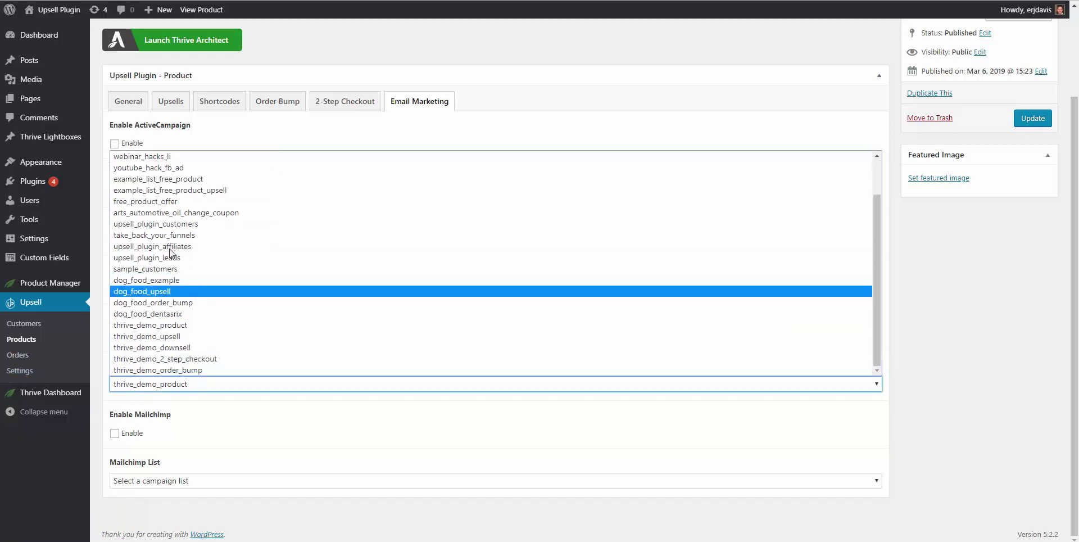
{"action": "scroll", "coordinate": [337, 324], "scroll_direction": "up", "scroll_amount": 3}
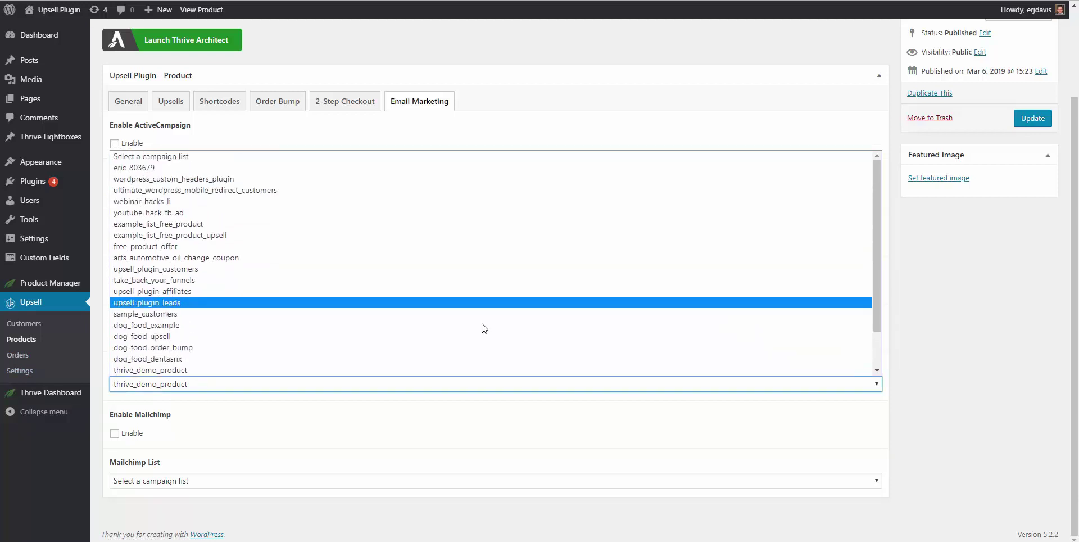
{"action": "left_click", "coordinate": [939, 328]}
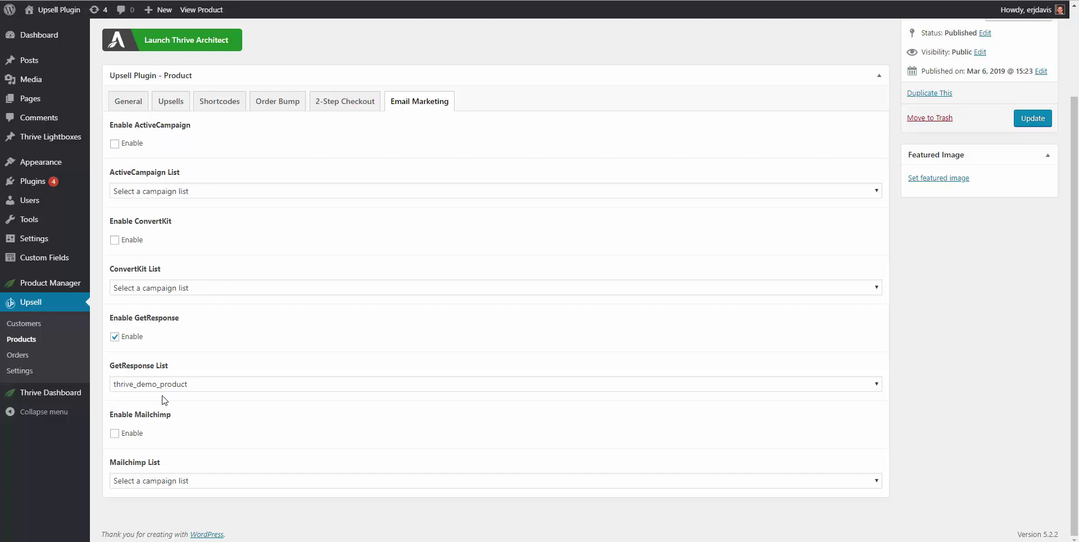
{"action": "scroll", "coordinate": [590, 218], "scroll_direction": "up", "scroll_amount": 2}
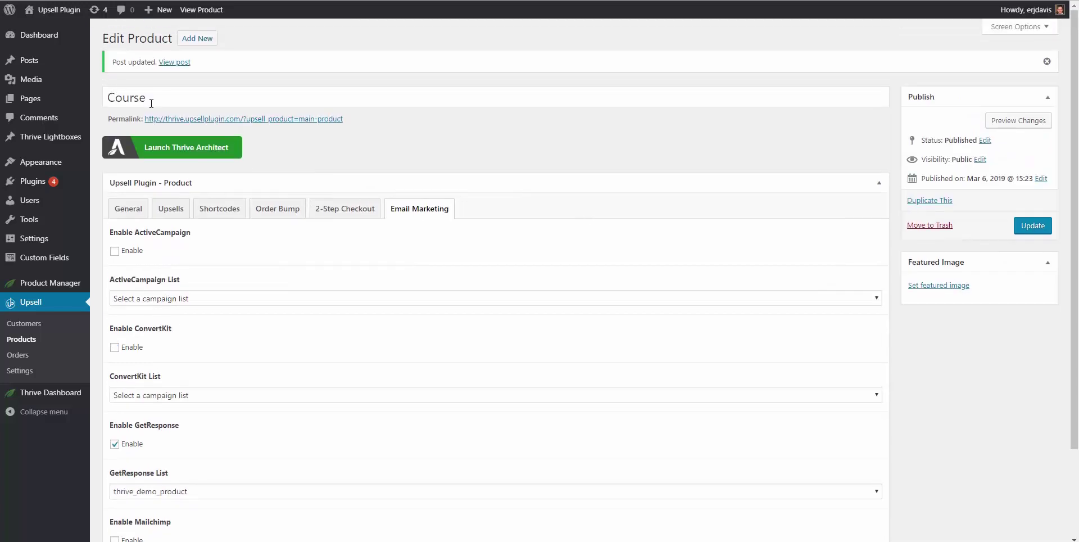
{"action": "left_click", "coordinate": [1033, 228]}
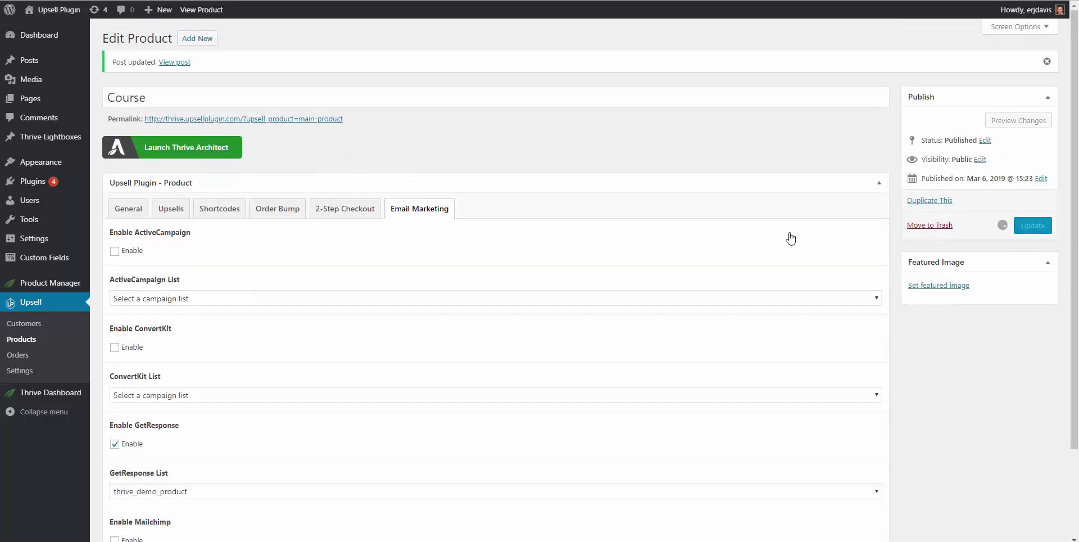
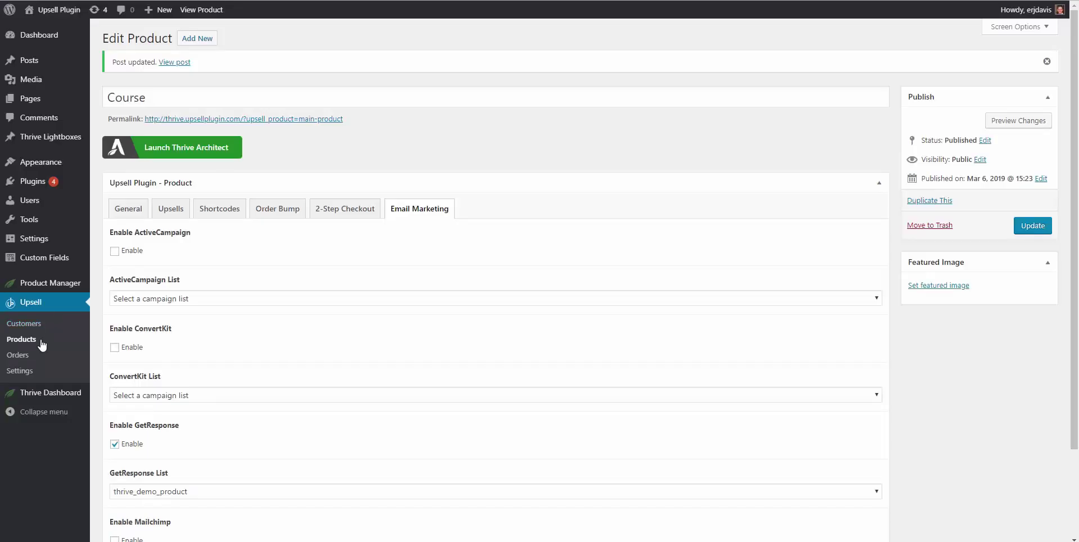
Copy Upsell A's purchase URL (product_id=504) from its Upsells tab under Upsell > Products
{"action": "left_click", "coordinate": [29, 341]}
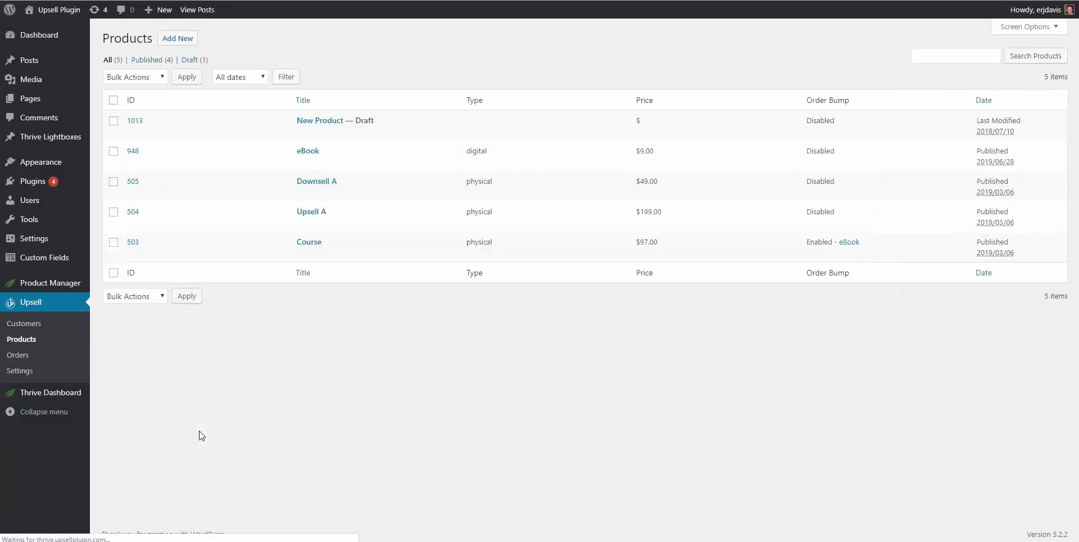
{"action": "left_click", "coordinate": [304, 214]}
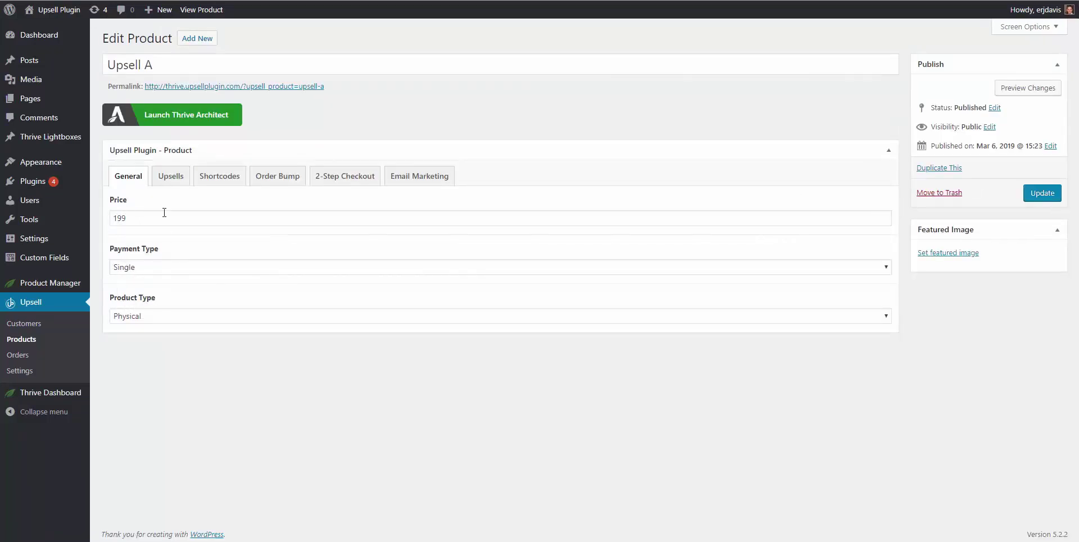
{"action": "left_click", "coordinate": [169, 178]}
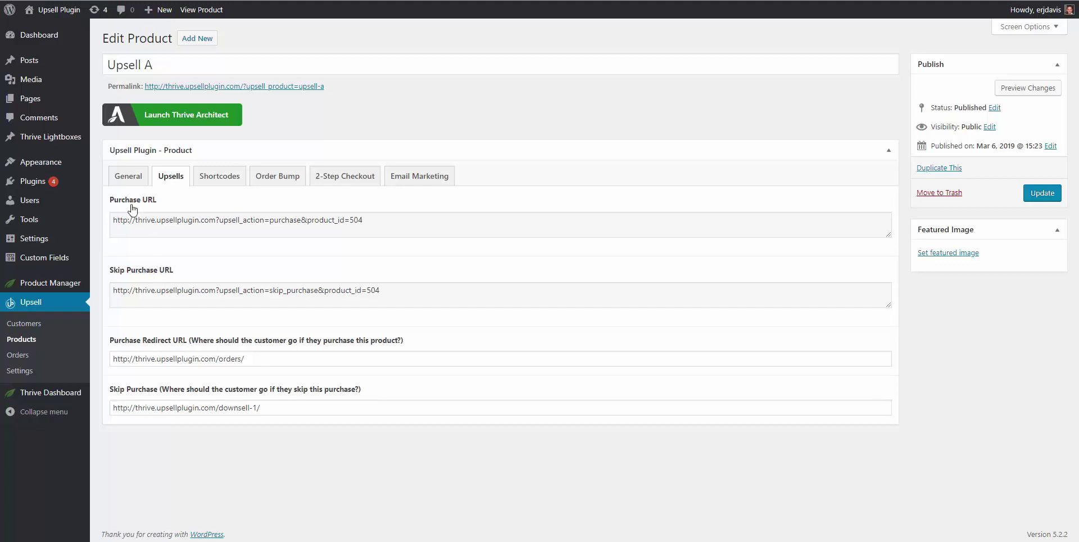
{"action": "triple_click", "coordinate": [172, 221]}
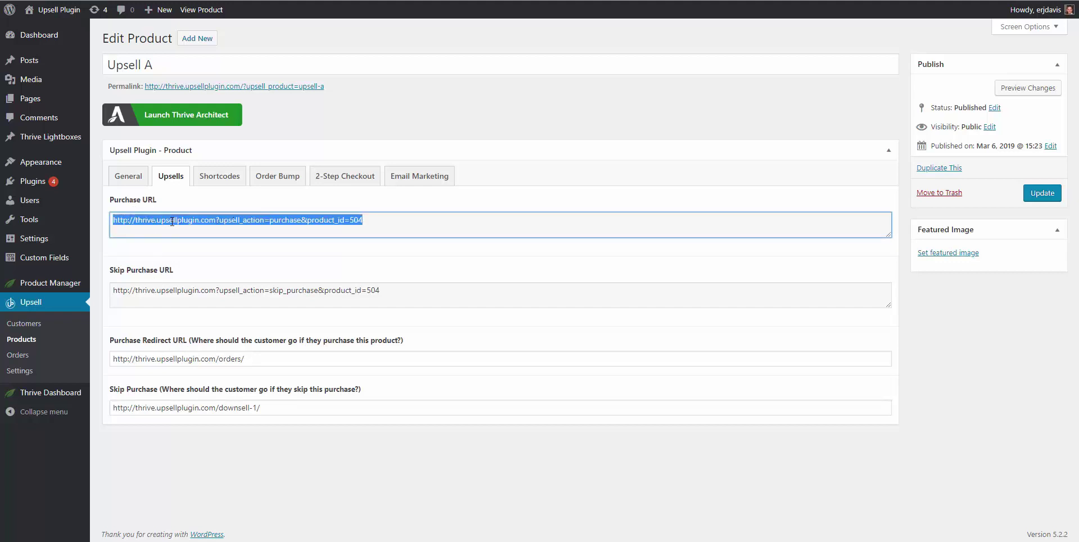
{"action": "right_click", "coordinate": [172, 221]}
{"action": "left_click", "coordinate": [203, 246]}
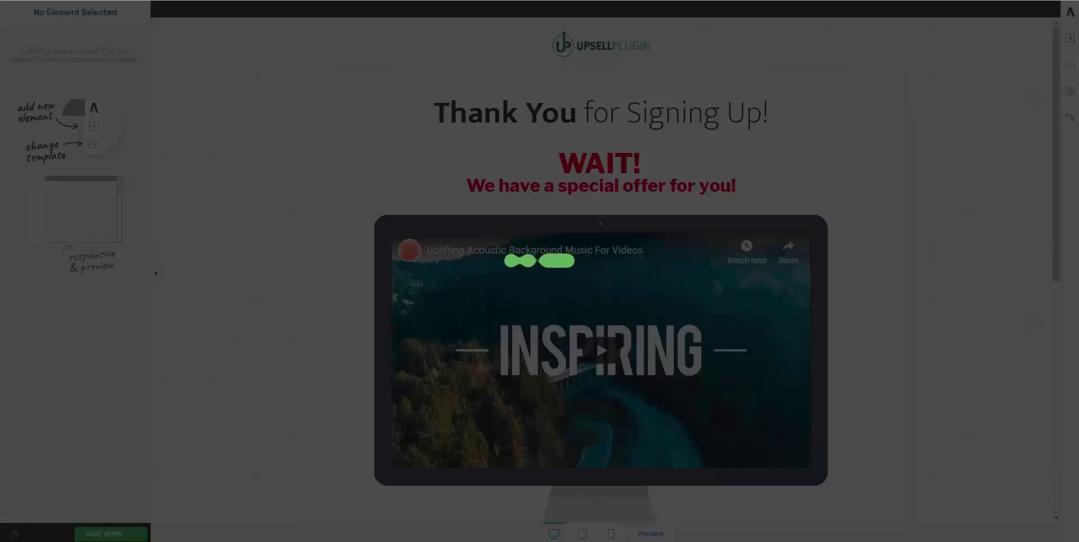
Link the YES! PLEASE ADD THIS TO MY ORDER button to Upsell A's purchase URL
{"action": "scroll", "coordinate": [507, 222], "scroll_direction": "down", "scroll_amount": 7}
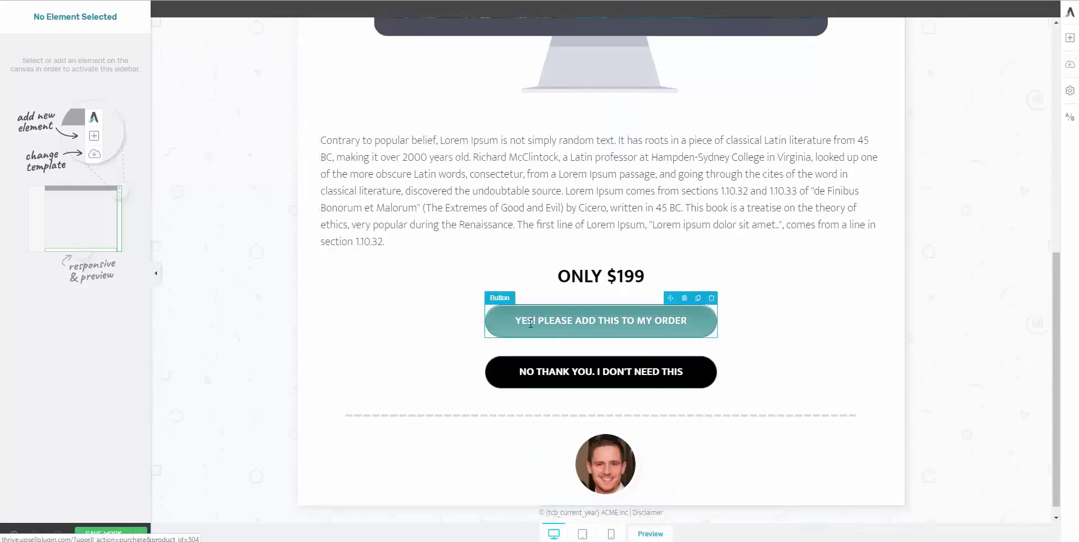
{"action": "left_click", "coordinate": [510, 329]}
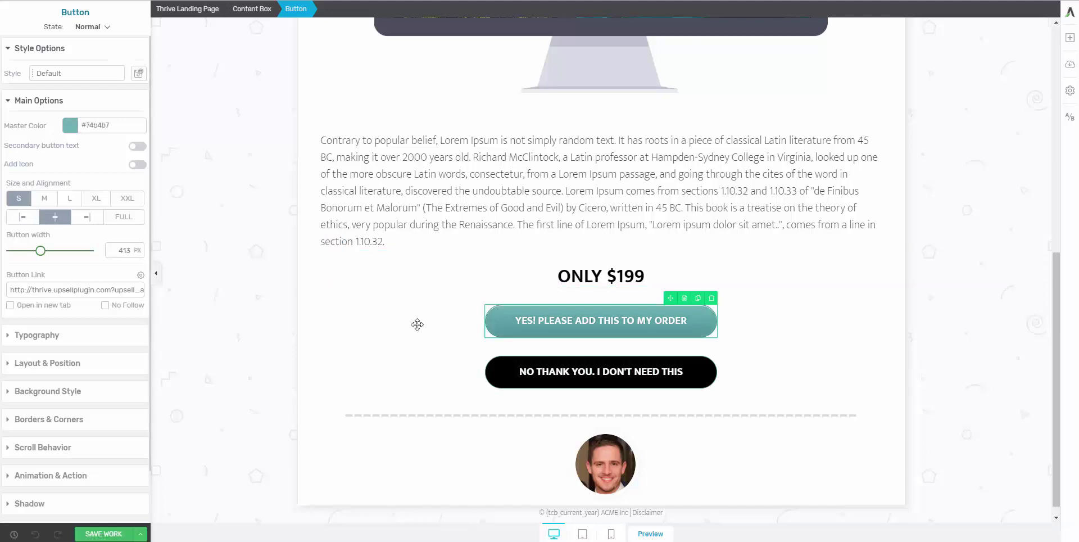
{"action": "left_click", "coordinate": [493, 329]}
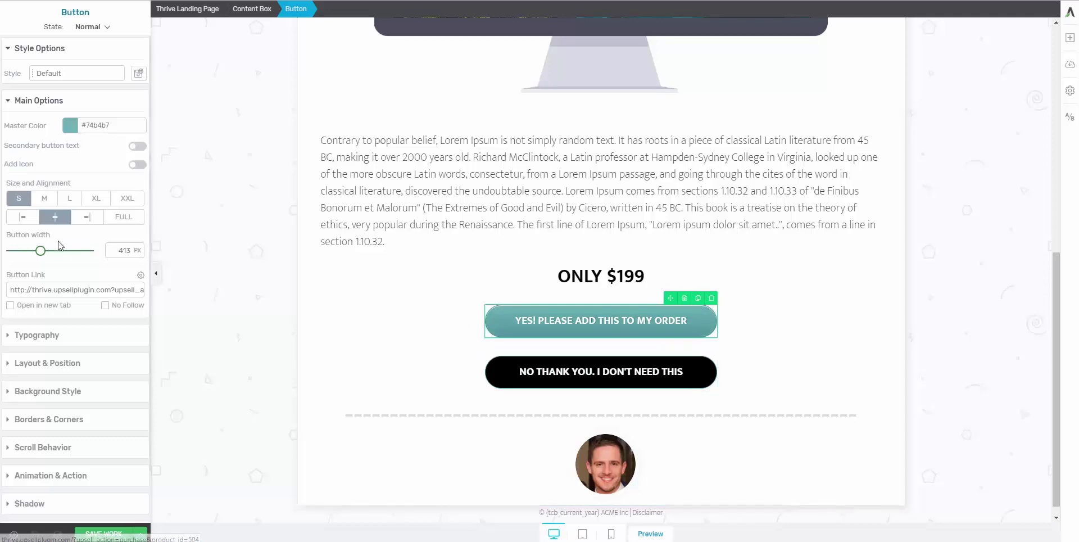
{"action": "triple_click", "coordinate": [70, 290]}
{"action": "left_click", "coordinate": [70, 290]}
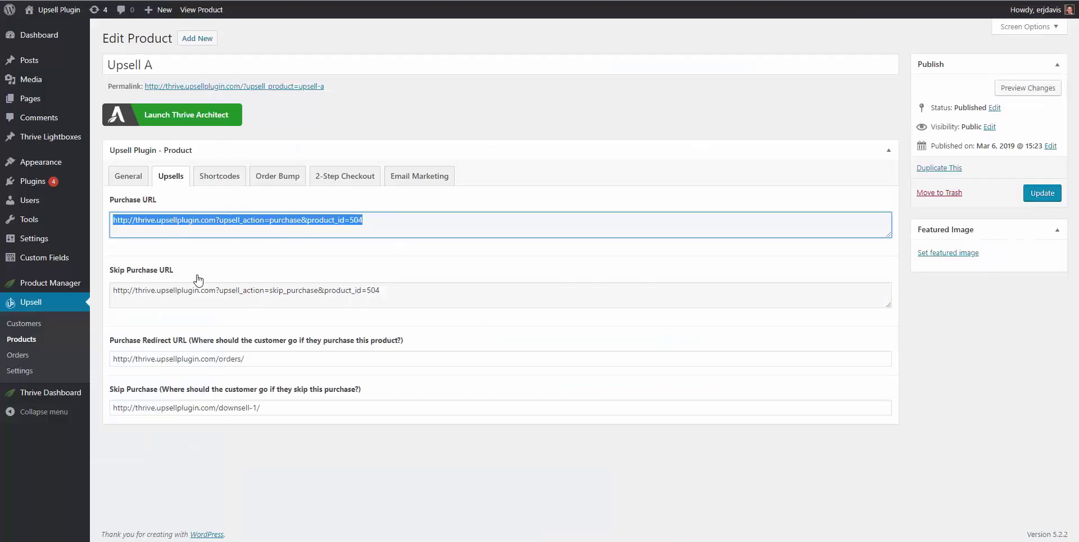
Link the NO THANK YOU. I DON'T NEED THIS button to Upsell A's skip-purchase URL
{"action": "left_click", "coordinate": [149, 291]}
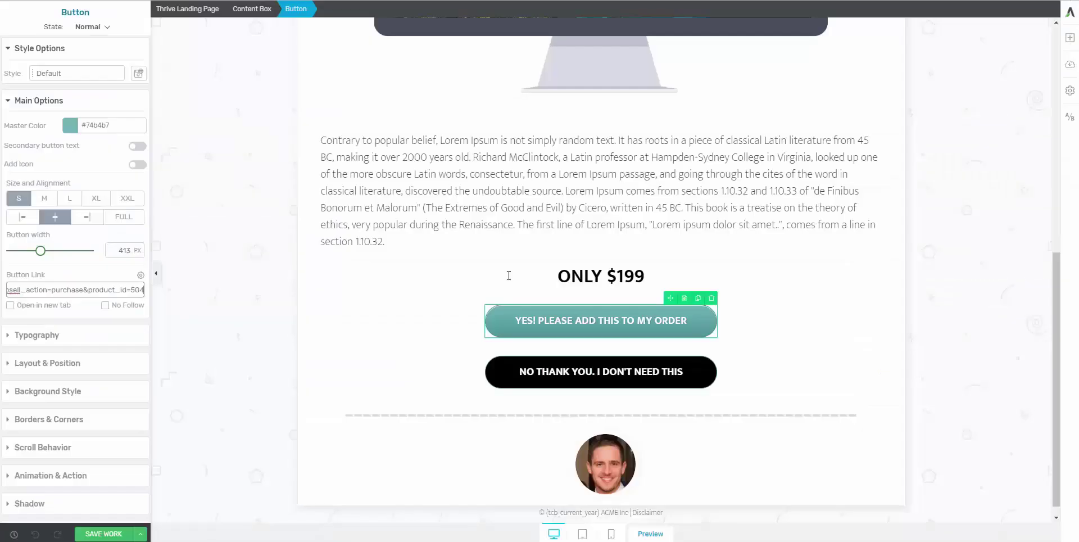
{"action": "left_click", "coordinate": [492, 368]}
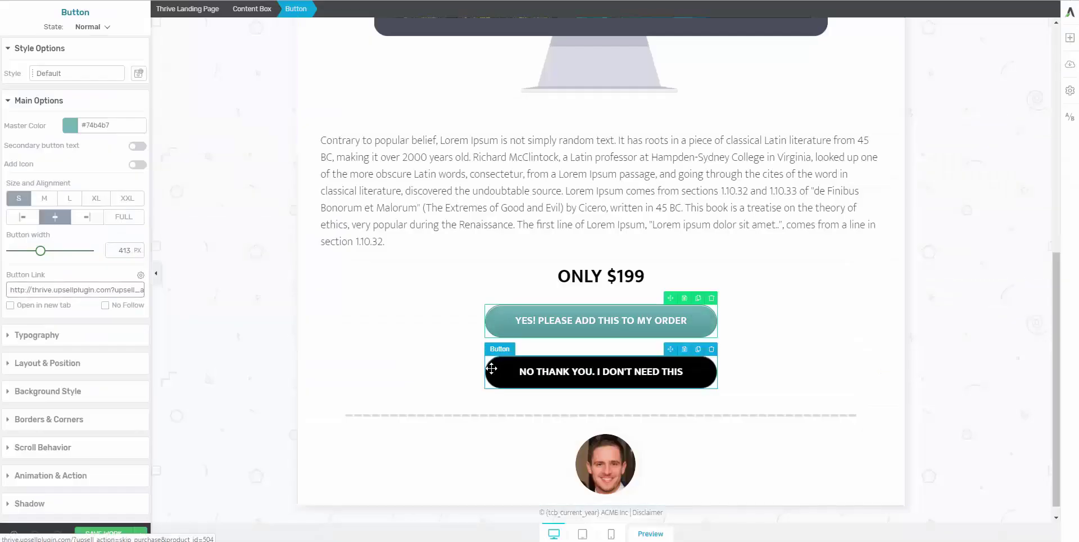
{"action": "left_click", "coordinate": [67, 289]}
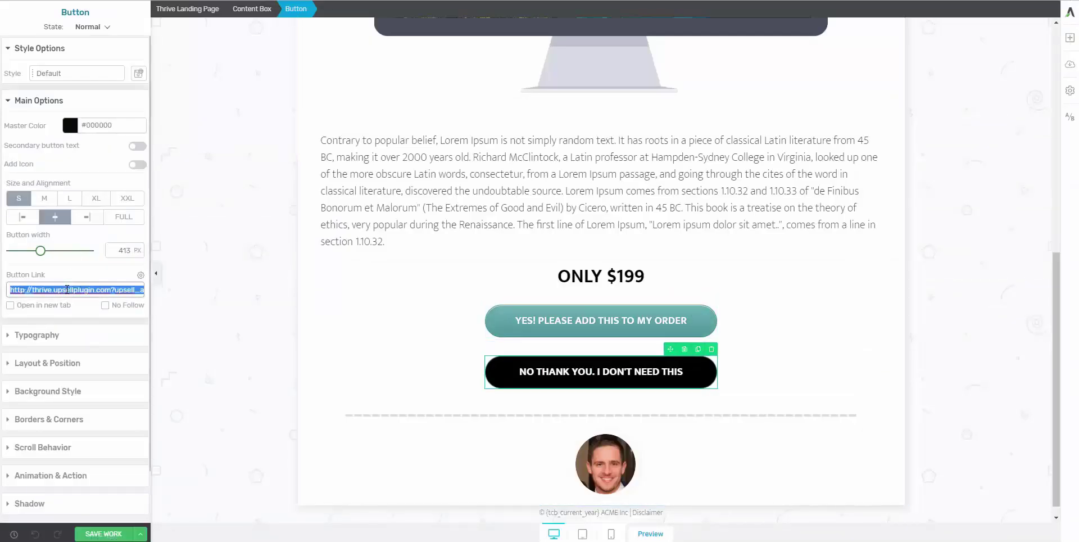
{"action": "key", "text": "ctrl+v"}
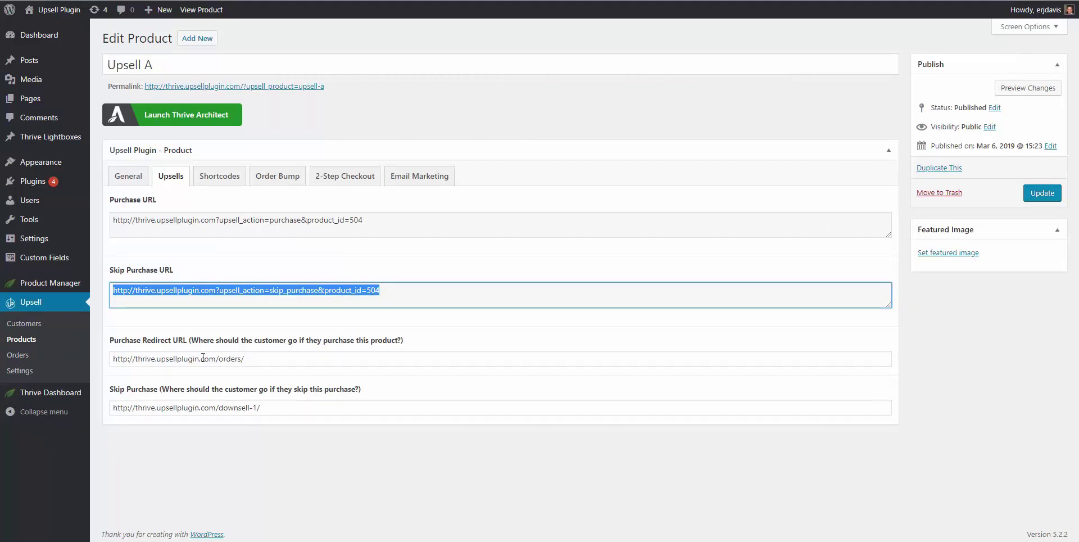
Review Upsell A's orders and downsell-1 redirect URLs, previewing the Downsell 1 page
{"action": "left_click_drag", "start_coordinate": [248, 362], "coordinate": [111, 361]}
{"action": "left_click", "coordinate": [244, 366]}
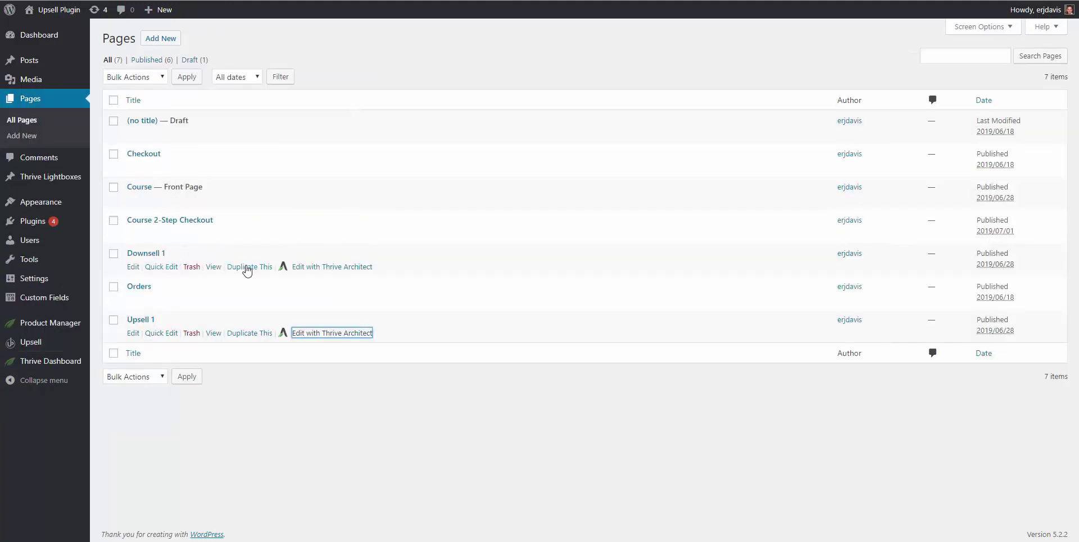
{"action": "right_click", "coordinate": [216, 267]}
{"action": "left_click", "coordinate": [244, 277]}
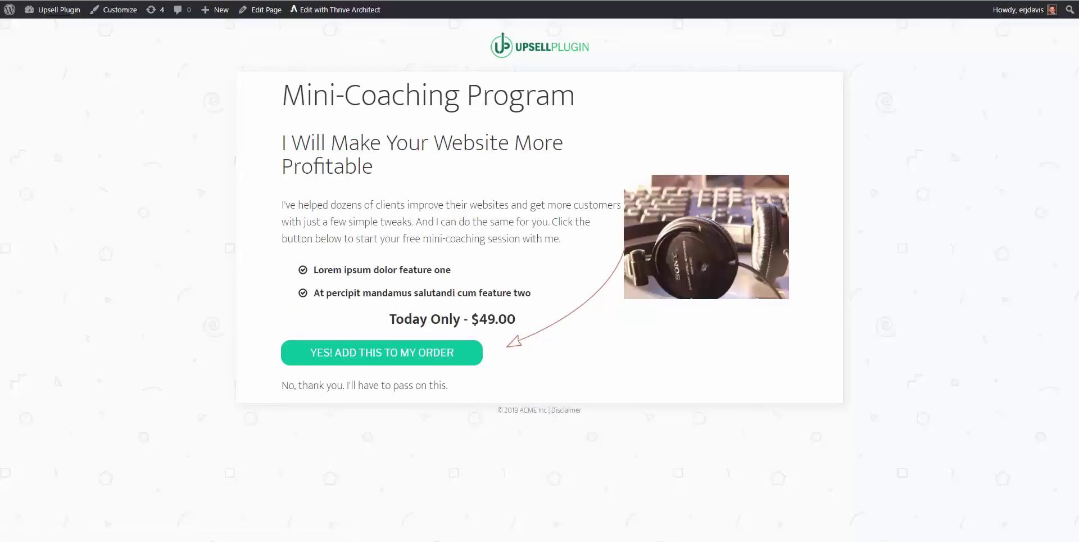
{"action": "key", "text": "ctrl+w"}
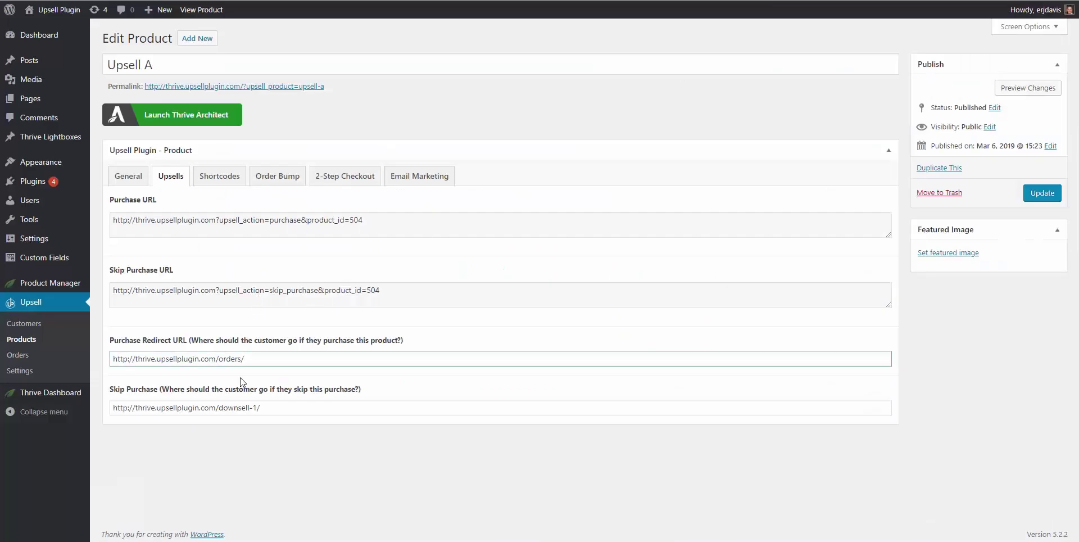
{"action": "left_click", "coordinate": [225, 408]}
{"action": "double_click", "coordinate": [225, 408]}
{"action": "key", "text": "End"}
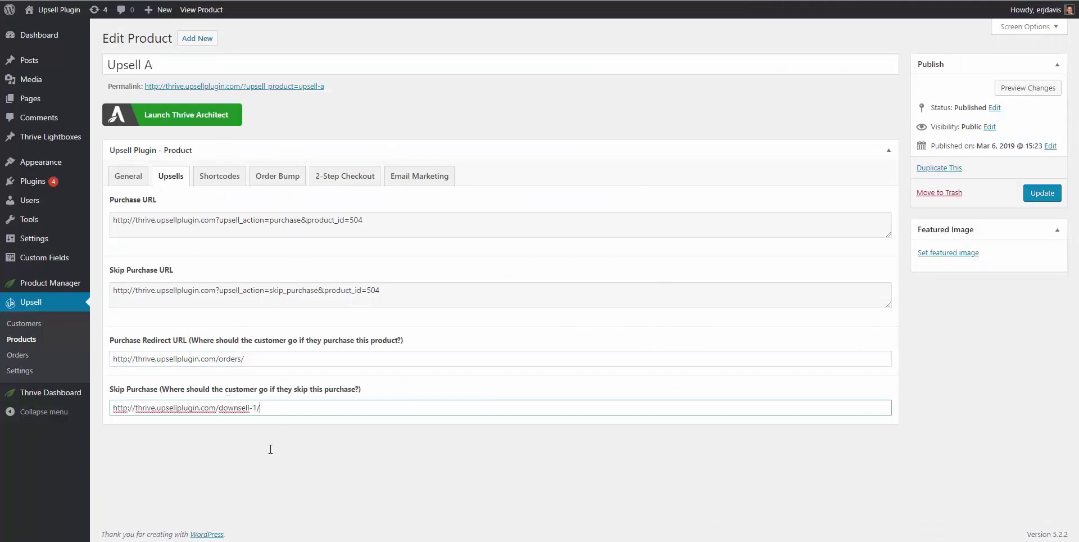
{"action": "left_click", "coordinate": [271, 447]}
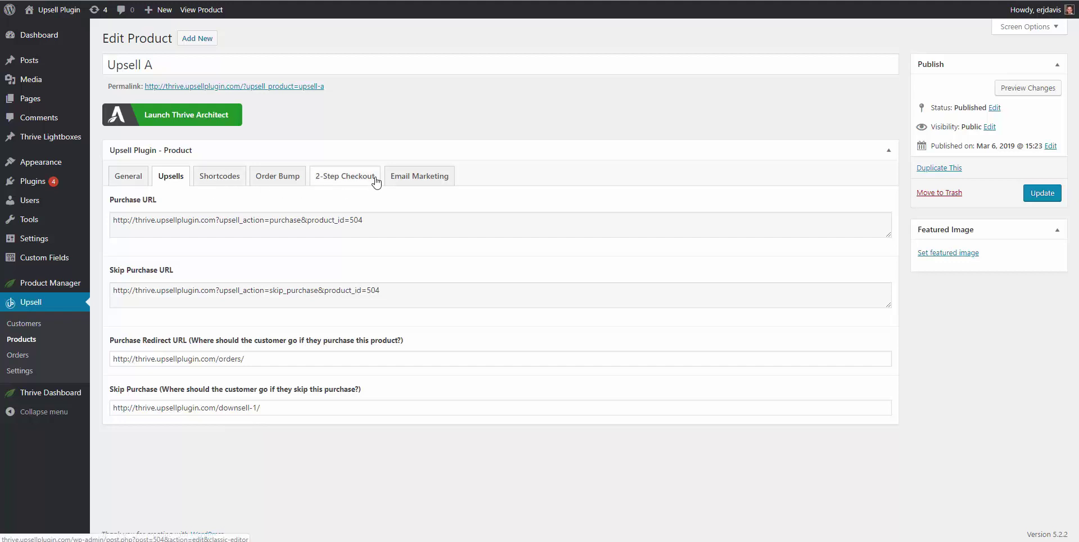
Save Upsell A with GetResponse list thrive_demo_upsell, then bring up the Products list in a new tab
{"action": "left_click", "coordinate": [410, 181]}
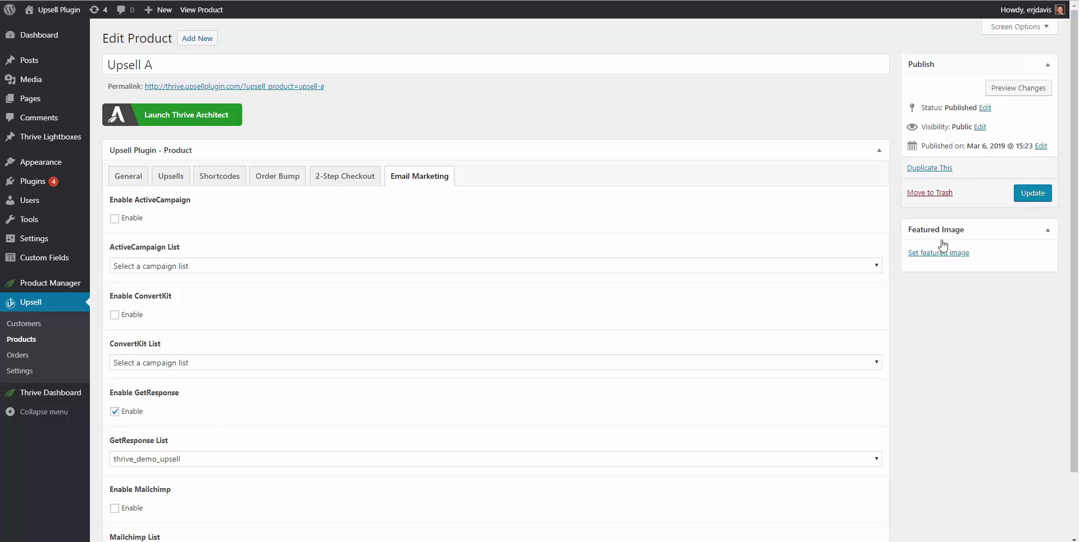
{"action": "left_click", "coordinate": [1039, 193]}
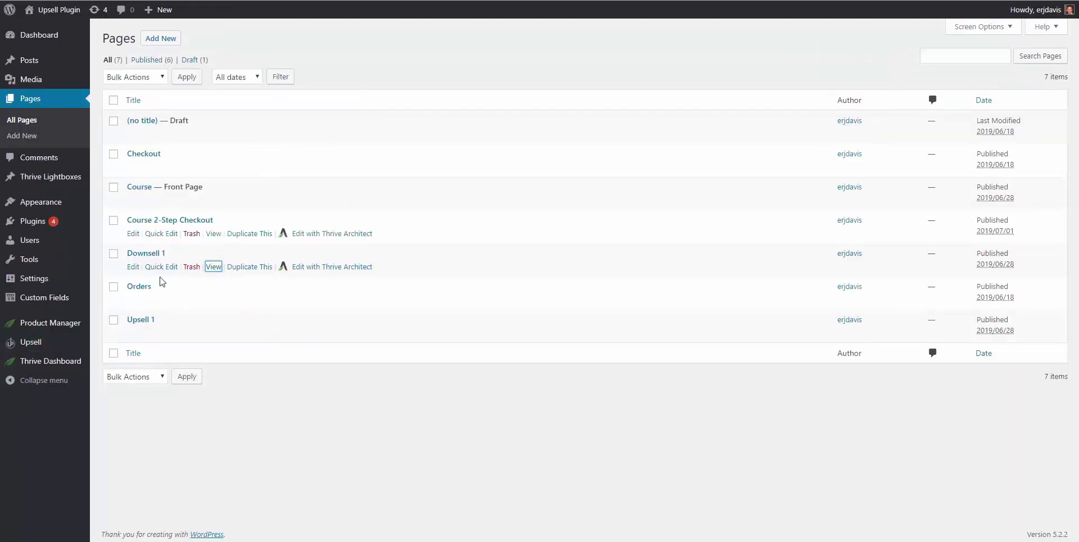
{"action": "left_click", "coordinate": [302, 267]}
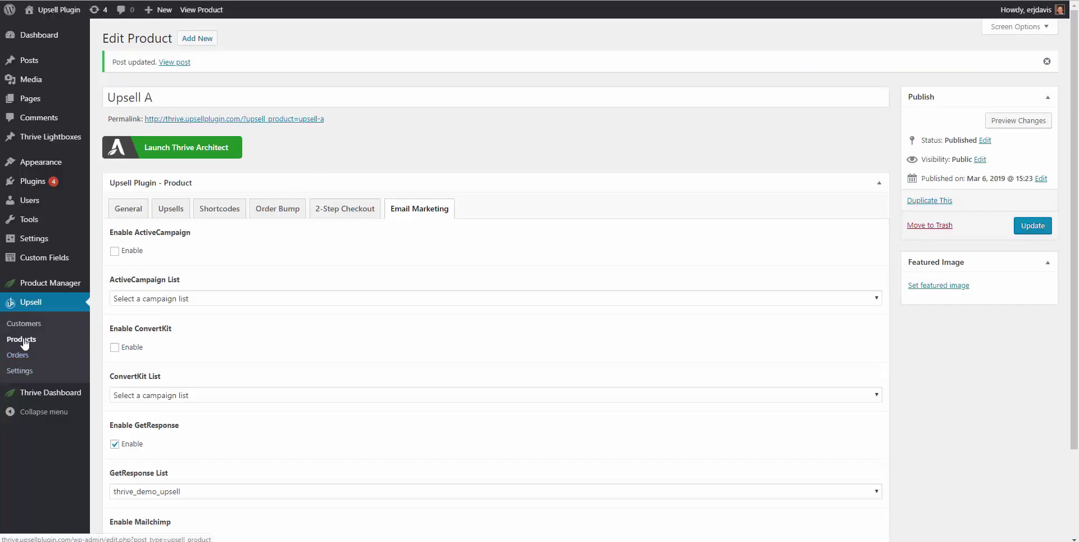
{"action": "right_click", "coordinate": [22, 339]}
{"action": "left_click", "coordinate": [56, 346]}
{"action": "key", "text": "ctrl+Tab"}
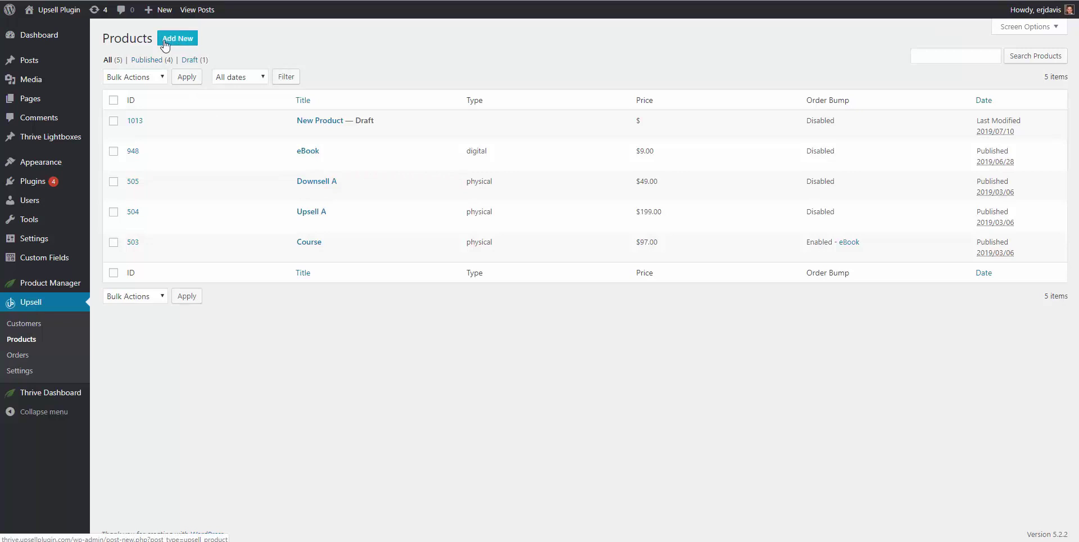
Copy Downsell A's purchase URL (product_id=505) from its Upsells tab
{"action": "left_click", "coordinate": [313, 183]}
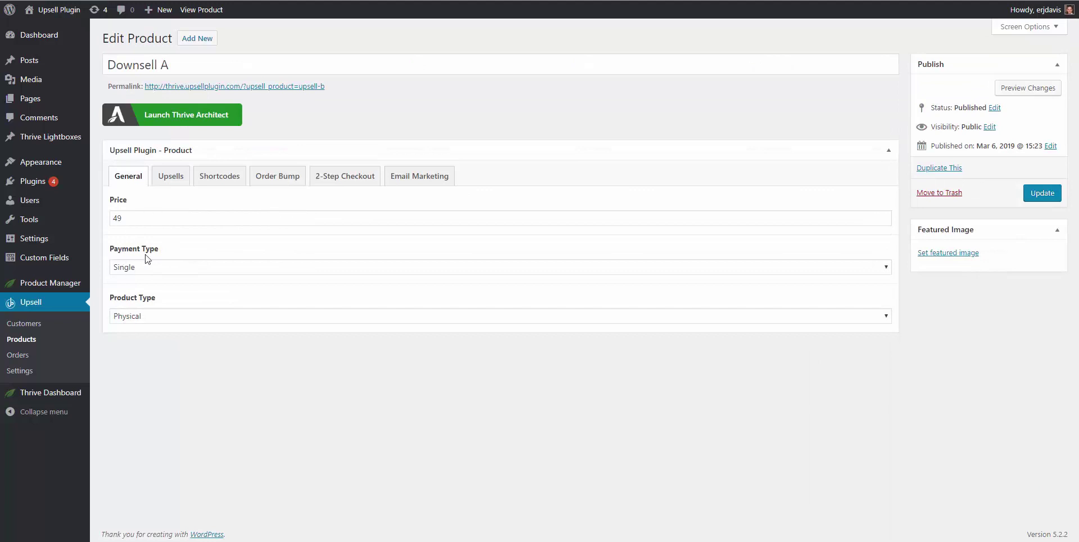
{"action": "left_click", "coordinate": [169, 179]}
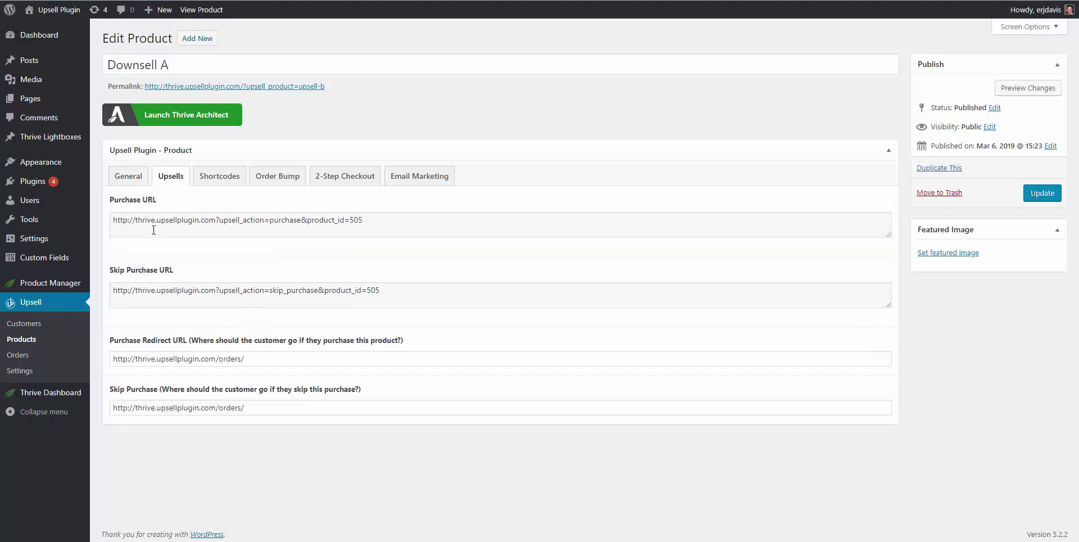
{"action": "left_click", "coordinate": [141, 219]}
{"action": "key", "text": "ctrl+a"}
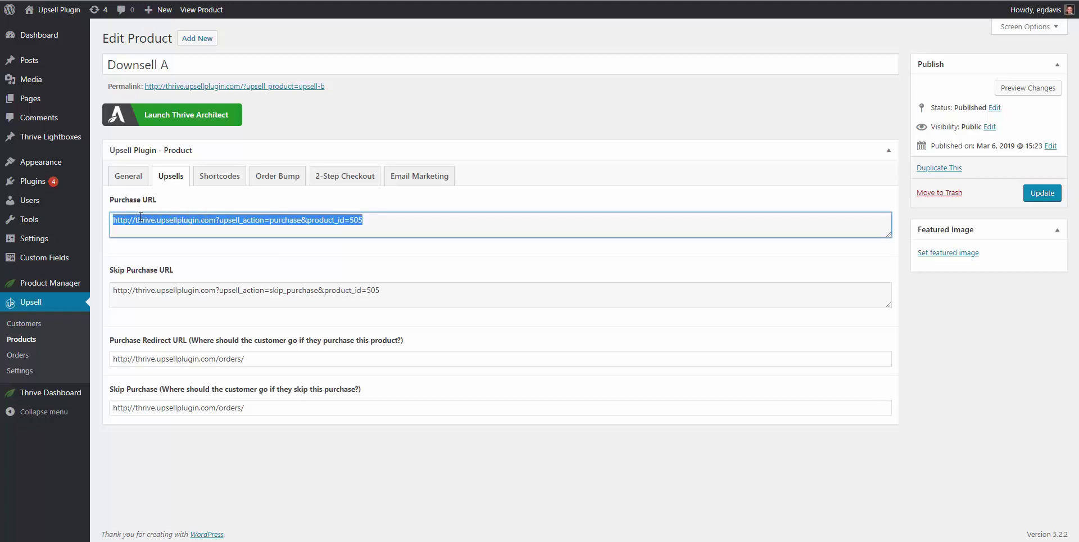
{"action": "right_click", "coordinate": [141, 218]}
{"action": "left_click", "coordinate": [175, 228]}
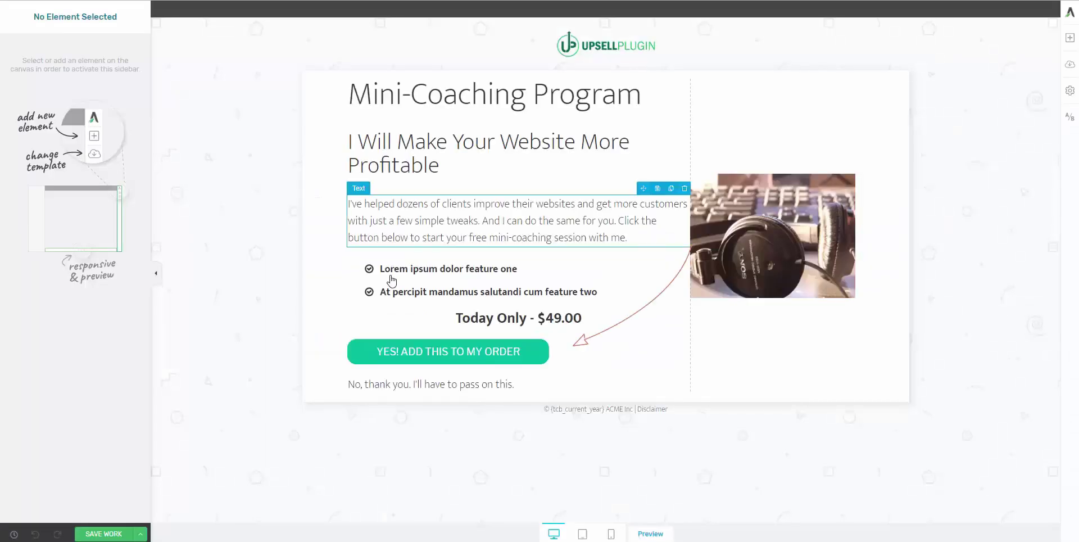
Check the YES! ADD THIS TO MY ORDER button's link and copy Downsell A's skip-purchase URL
{"action": "left_click", "coordinate": [351, 340]}
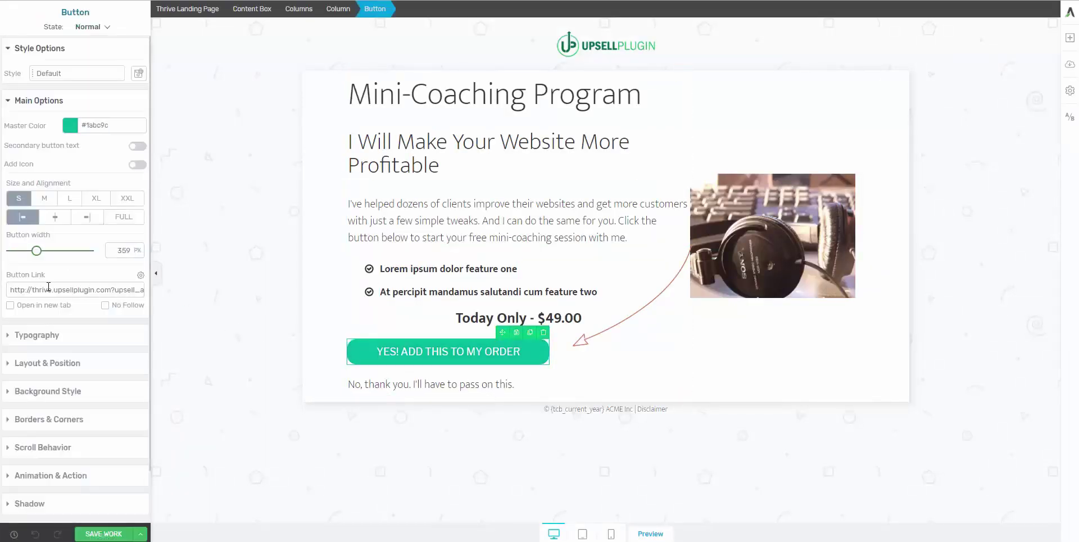
{"action": "triple_click", "coordinate": [49, 287]}
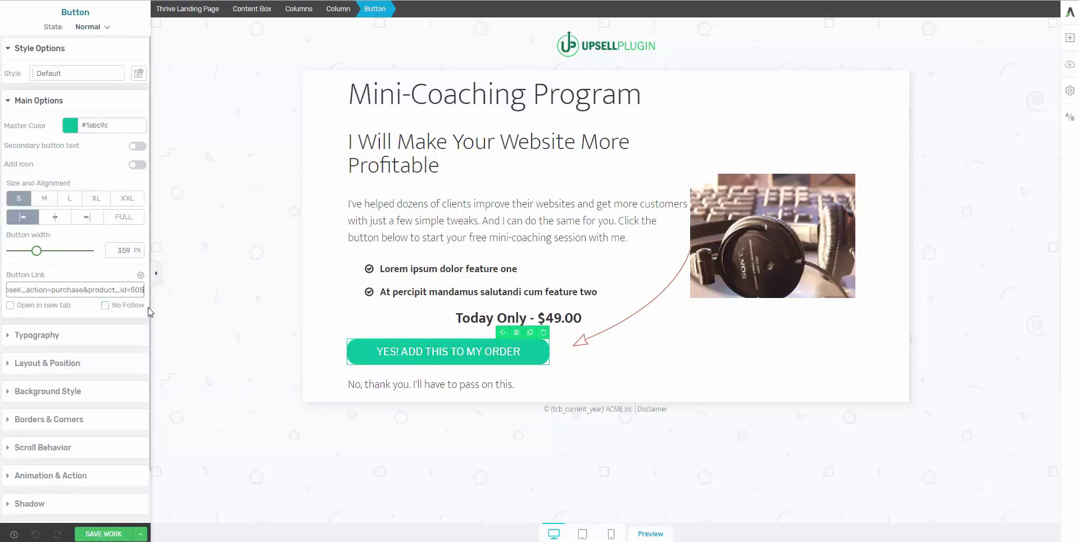
{"action": "key", "text": "End"}
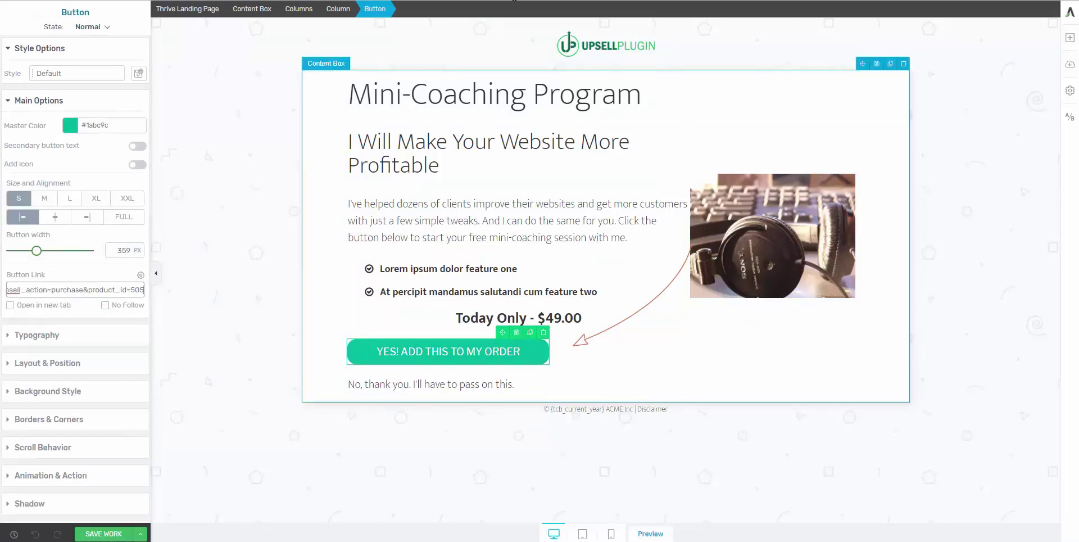
{"action": "key", "text": "ctrl+Tab"}
{"action": "triple_click", "coordinate": [175, 292]}
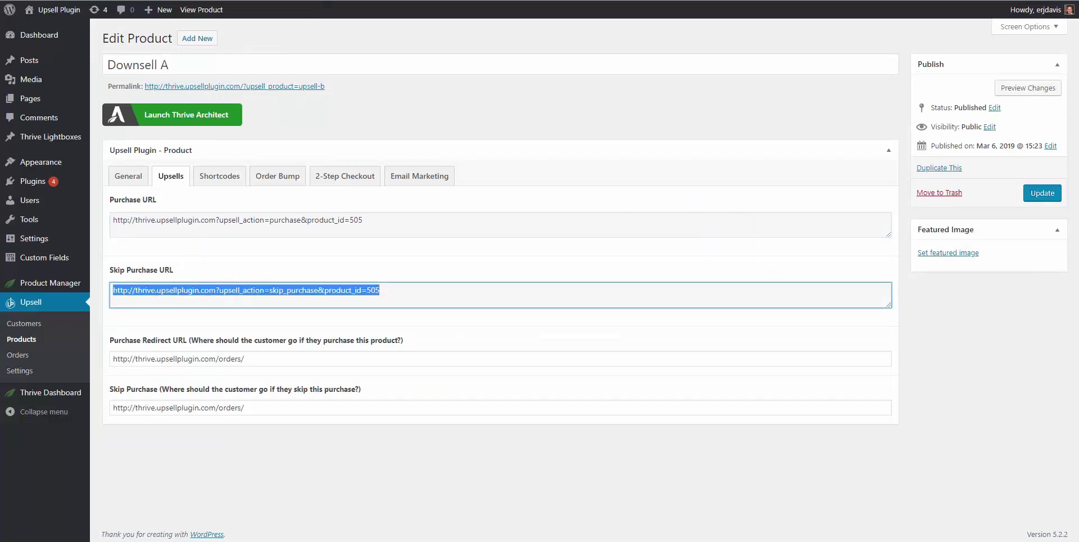
{"action": "key", "text": "ctrl+Tab"}
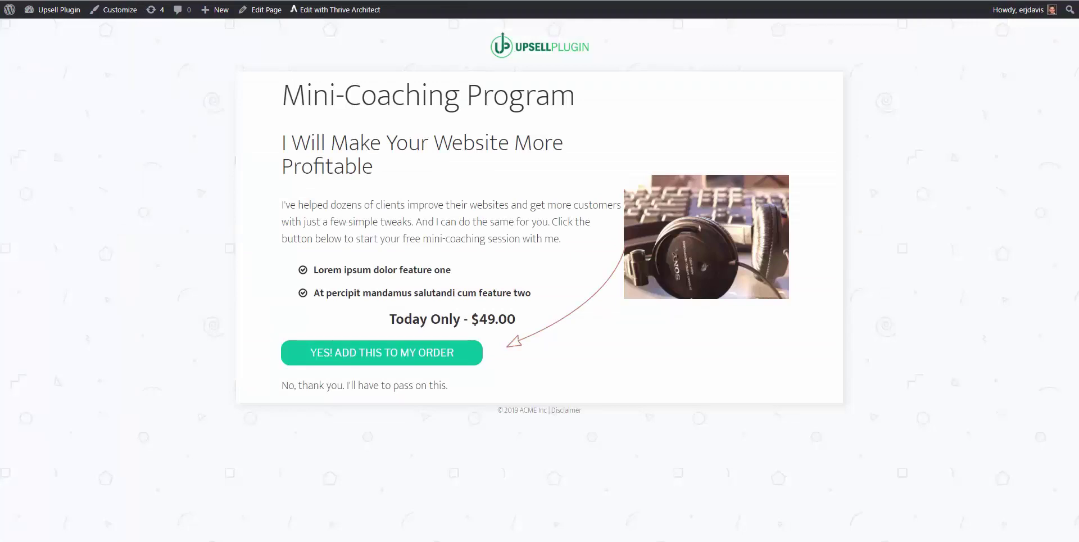
{"action": "key", "text": "ctrl+Tab"}
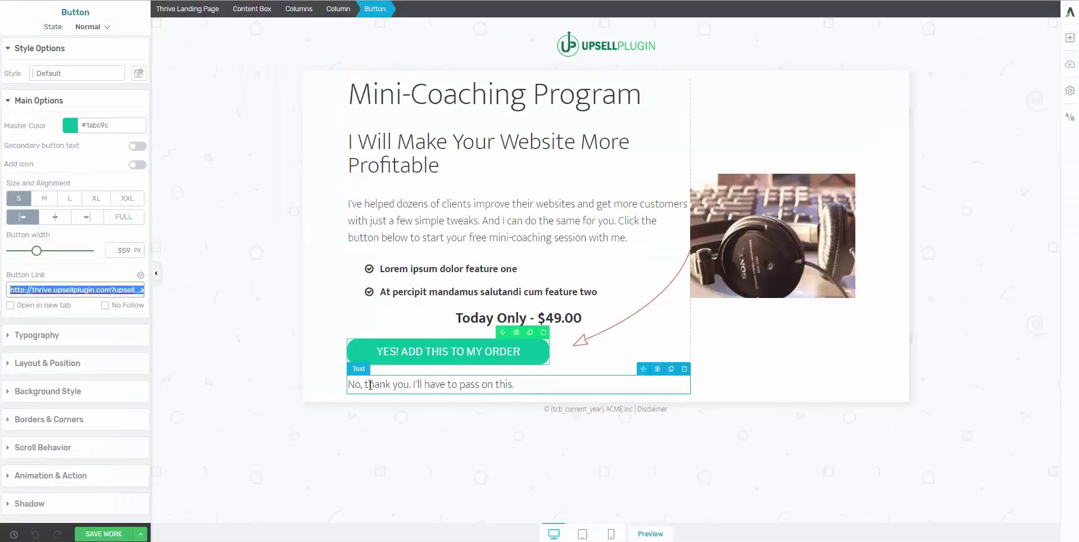
Link the 'No, thank you' line to the product 505 skip-purchase URL
{"action": "triple_click", "coordinate": [370, 384]}
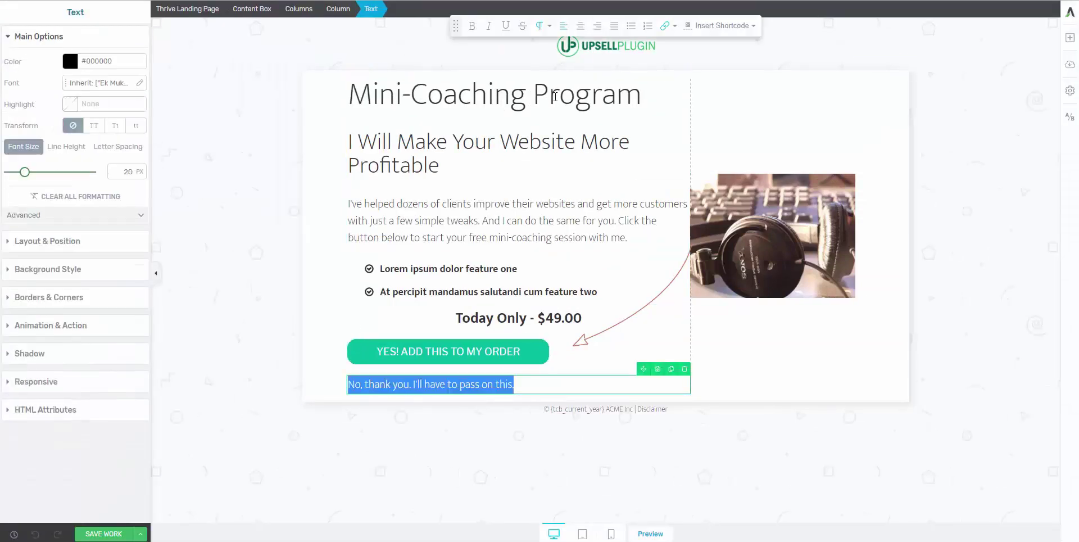
{"action": "left_click", "coordinate": [665, 25]}
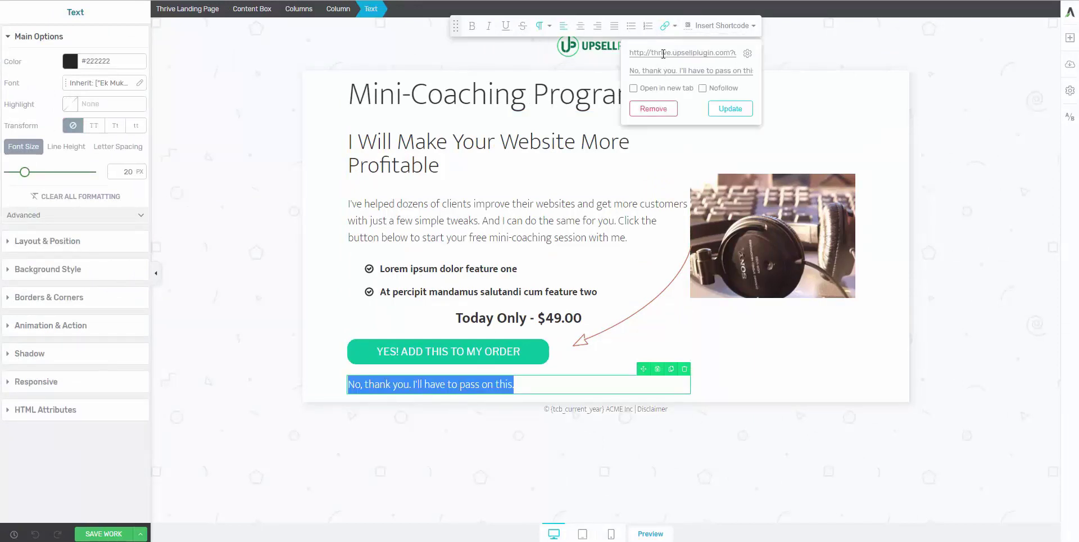
{"action": "left_click", "coordinate": [664, 54]}
{"action": "key", "text": "ctrl+v"}
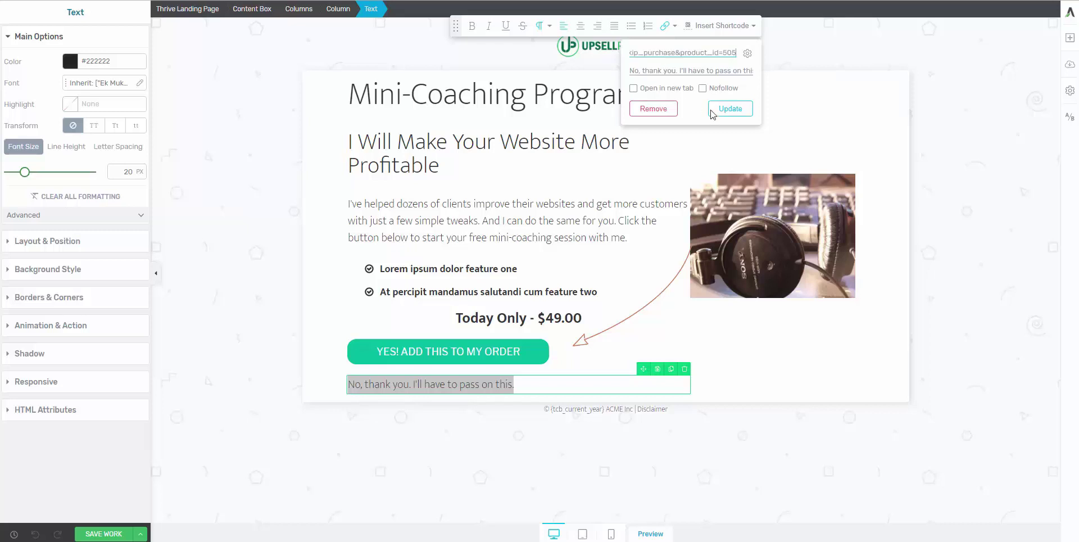
{"action": "left_click", "coordinate": [712, 110]}
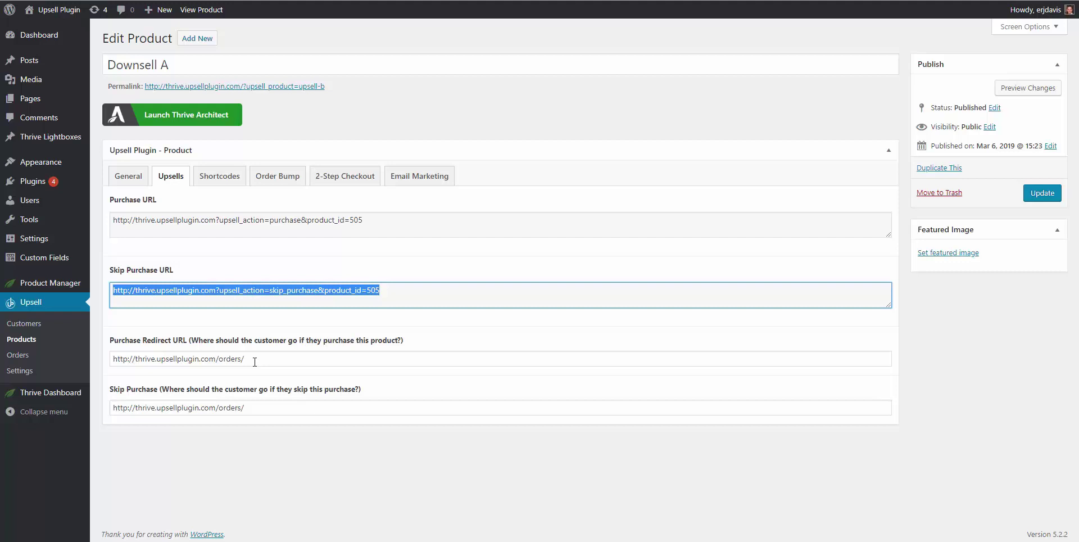
Check Downsell A's purchase redirect URL and email marketing list, then go to Upsell > Settings
{"action": "left_click", "coordinate": [215, 359]}
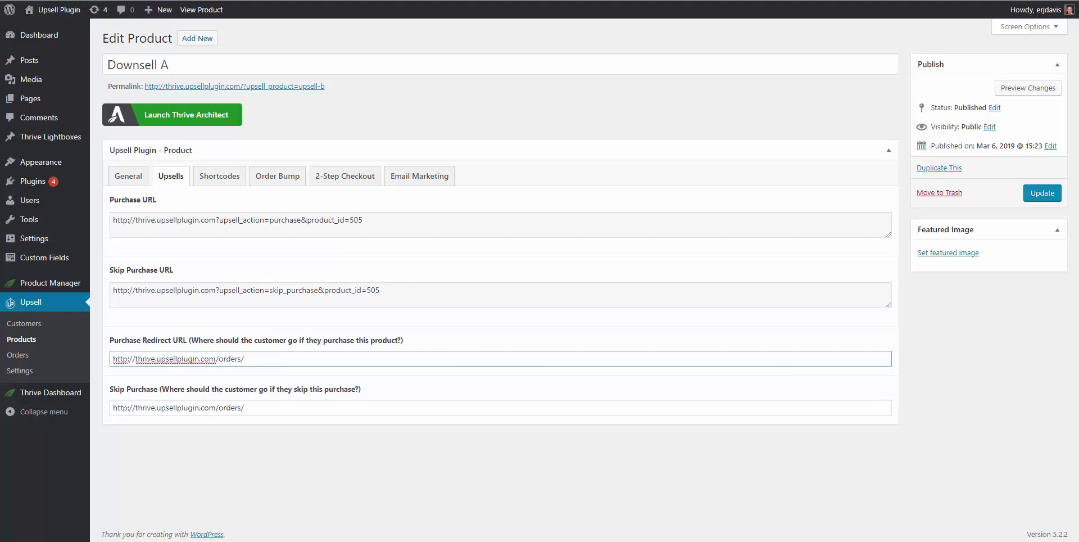
{"action": "left_click", "coordinate": [420, 177]}
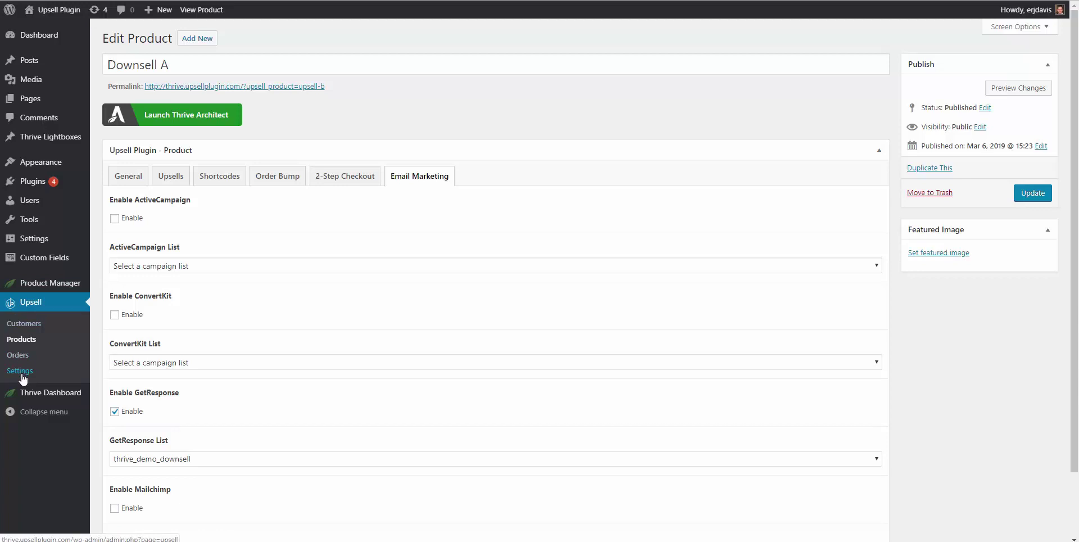
{"action": "left_click", "coordinate": [21, 372]}
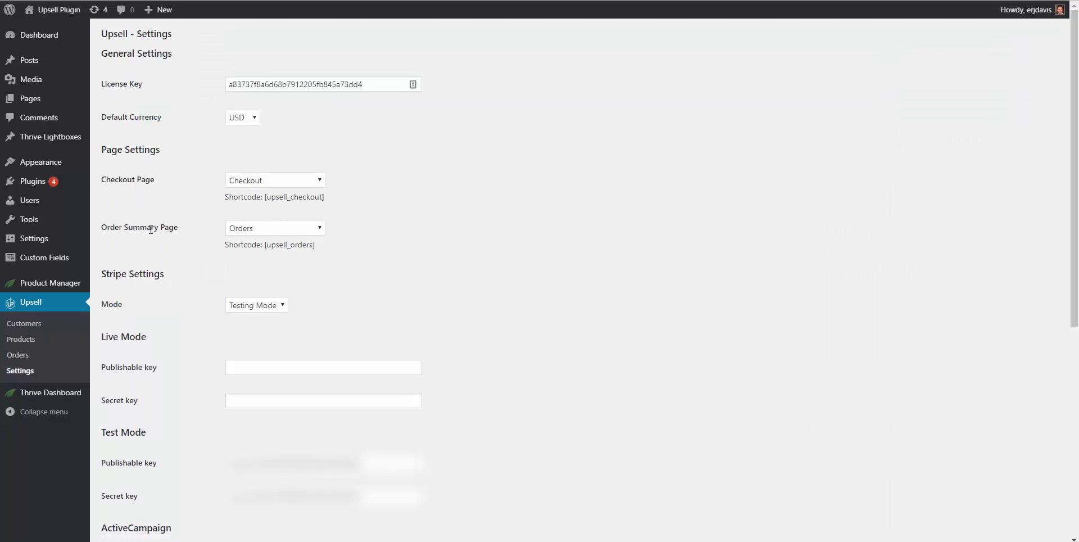
Copy the [upsell_checkout] shortcode from Settings and edit the Checkout page in Thrive Architect
{"action": "left_click_drag", "start_coordinate": [325, 197], "coordinate": [265, 198]}
{"action": "right_click", "coordinate": [270, 198]}
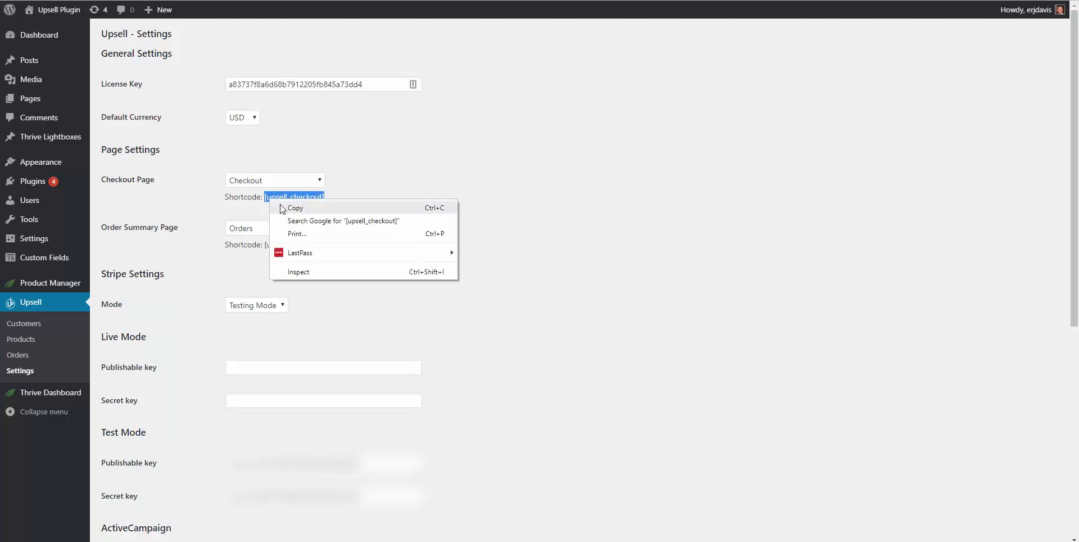
{"action": "left_click", "coordinate": [283, 208]}
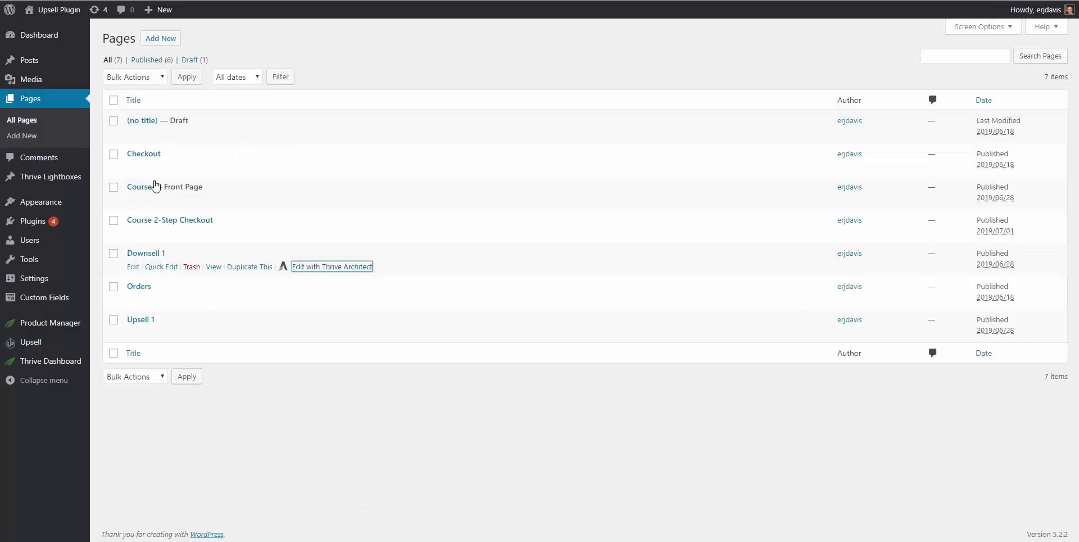
{"action": "left_click", "coordinate": [324, 168]}
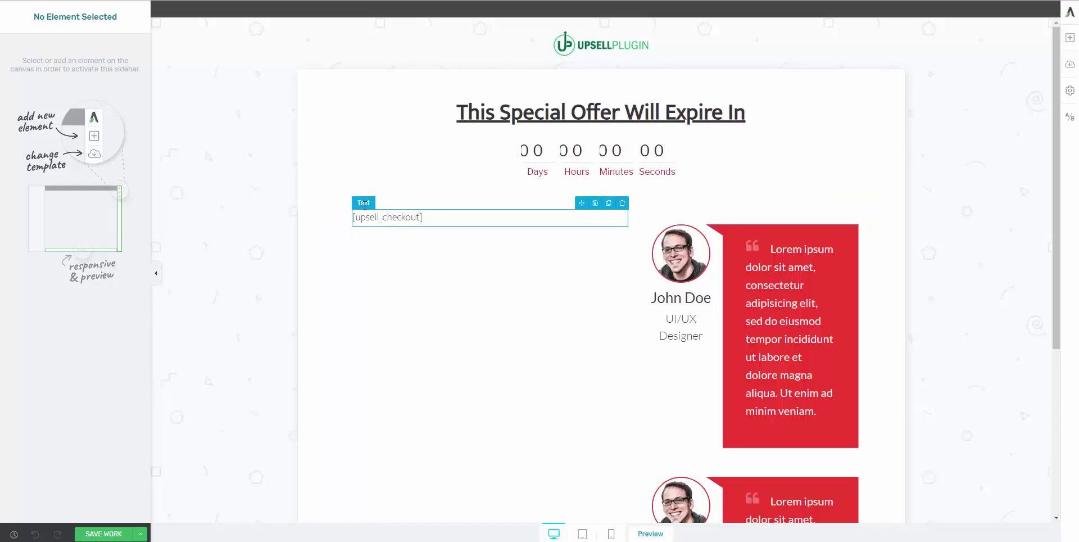
Delete the old shortcode element and drop in a new Text element containing [upsell_checkout]
{"action": "left_click", "coordinate": [364, 205]}
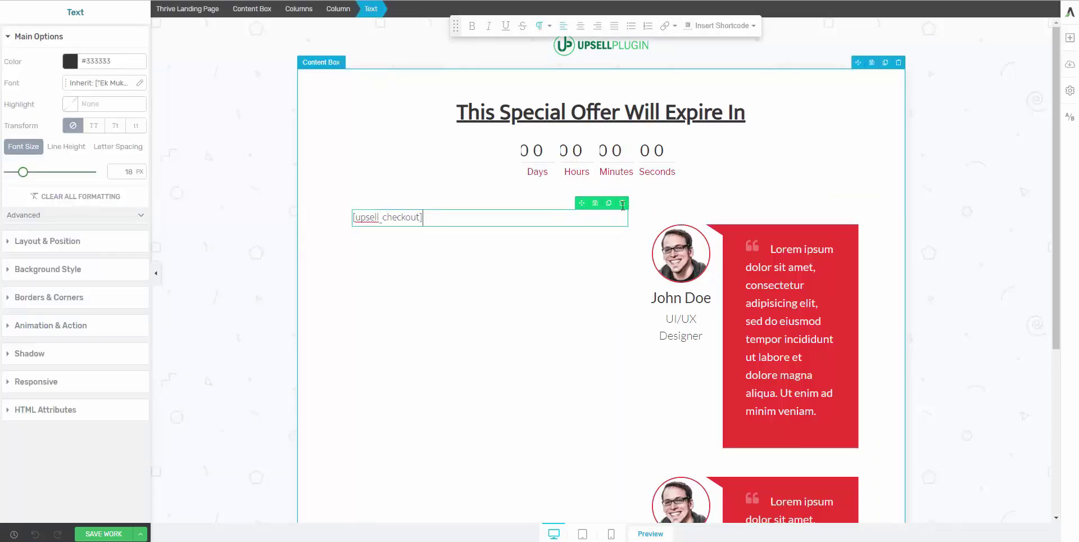
{"action": "left_click", "coordinate": [622, 203]}
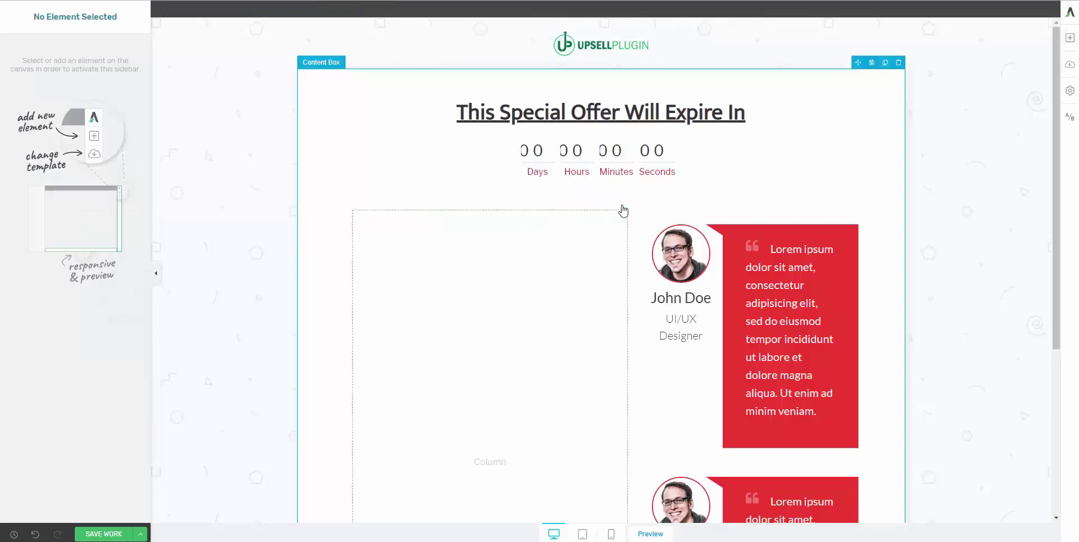
{"action": "left_click", "coordinate": [1071, 41]}
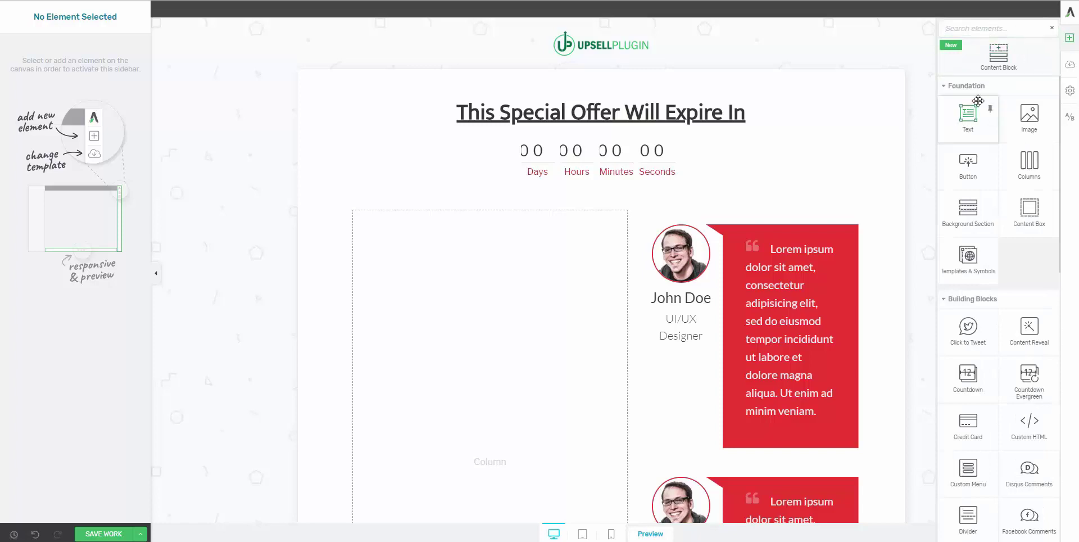
{"action": "type", "text": "tex"}
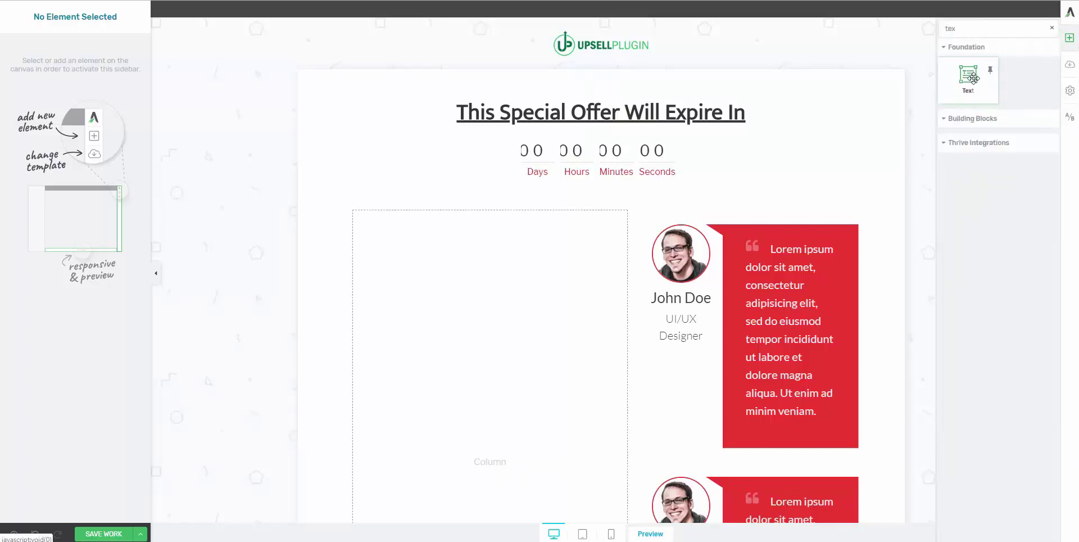
{"action": "left_click_drag", "start_coordinate": [973, 79], "coordinate": [395, 250]}
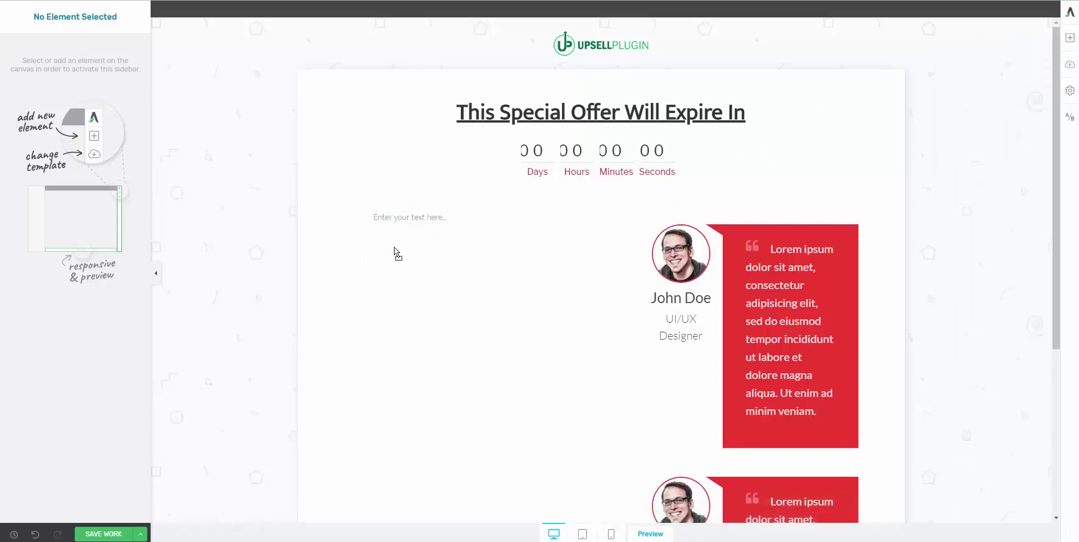
{"action": "left_click", "coordinate": [392, 217]}
{"action": "triple_click", "coordinate": [392, 216]}
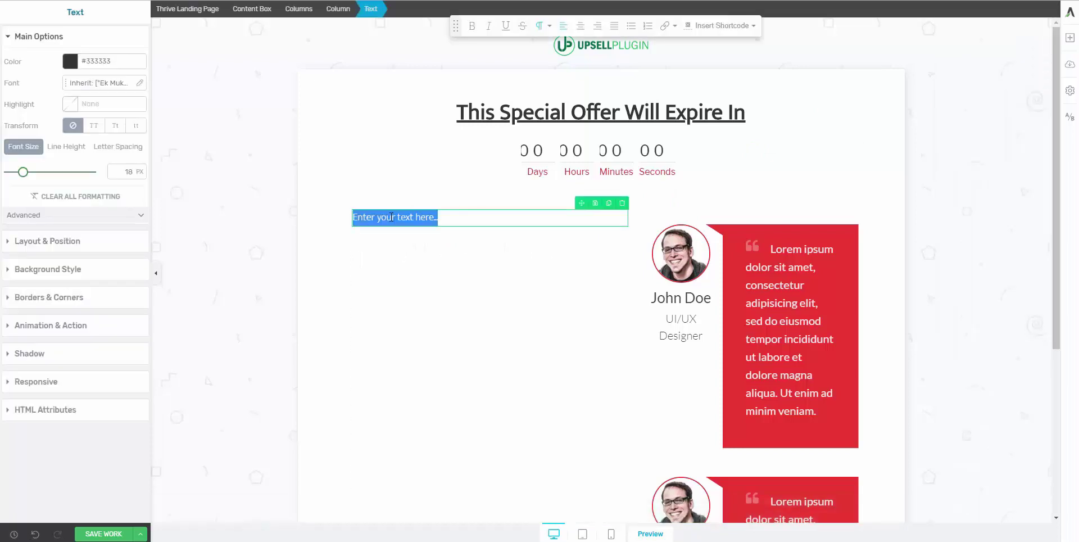
{"action": "key", "text": "ctrl+v"}
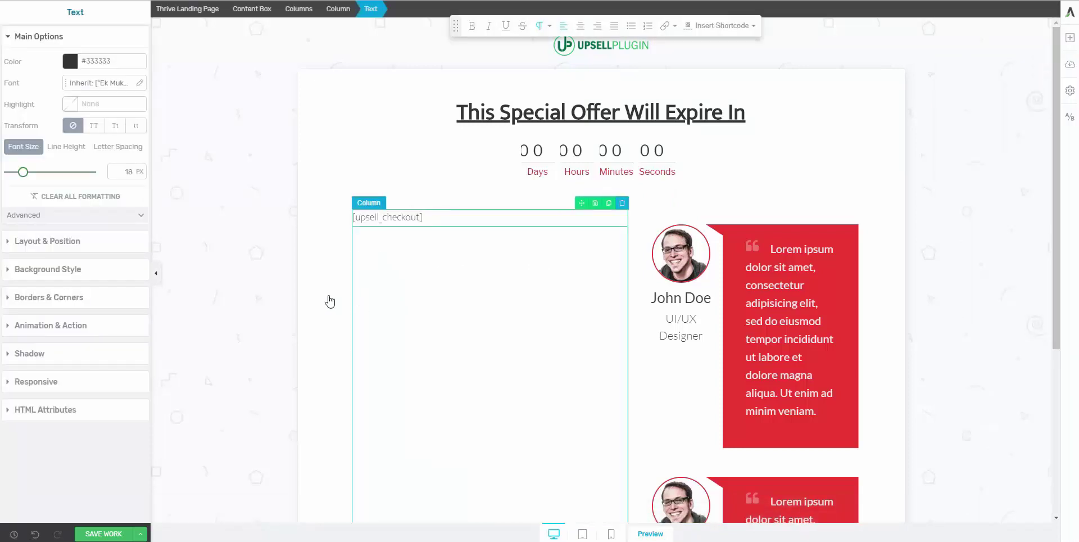
{"action": "left_click", "coordinate": [354, 238]}
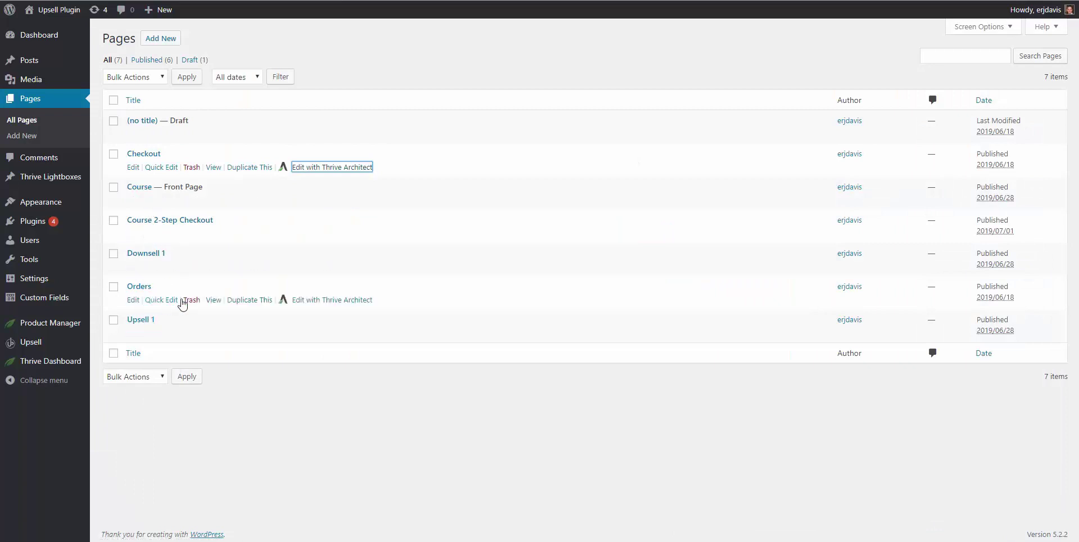
Edit the Orders page with Thrive Architect from the Pages list
{"action": "left_click", "coordinate": [306, 301]}
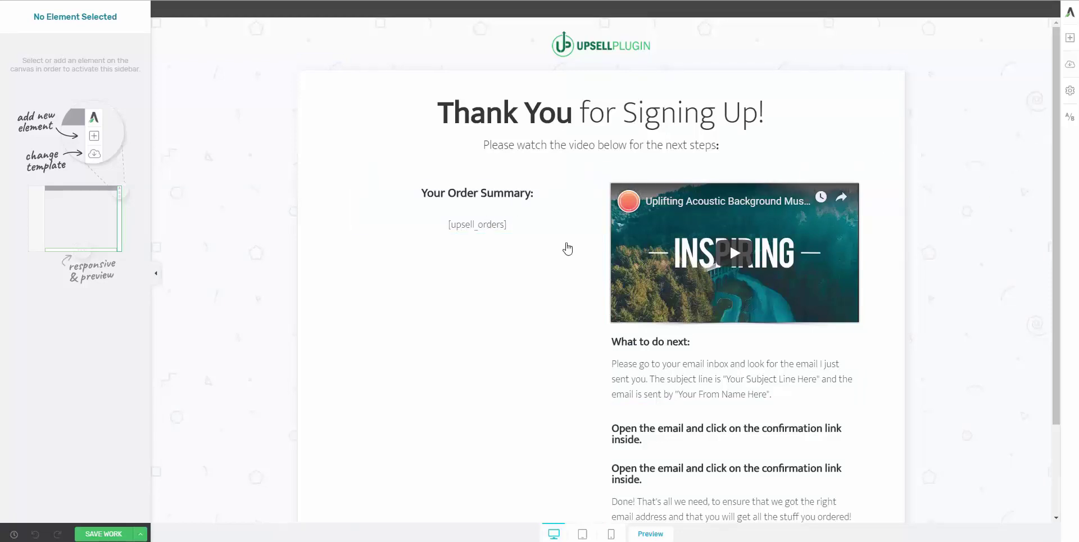
Select the [upsell_orders] shortcode under Your Order Summary to confirm it's there
{"action": "double_click", "coordinate": [489, 224]}
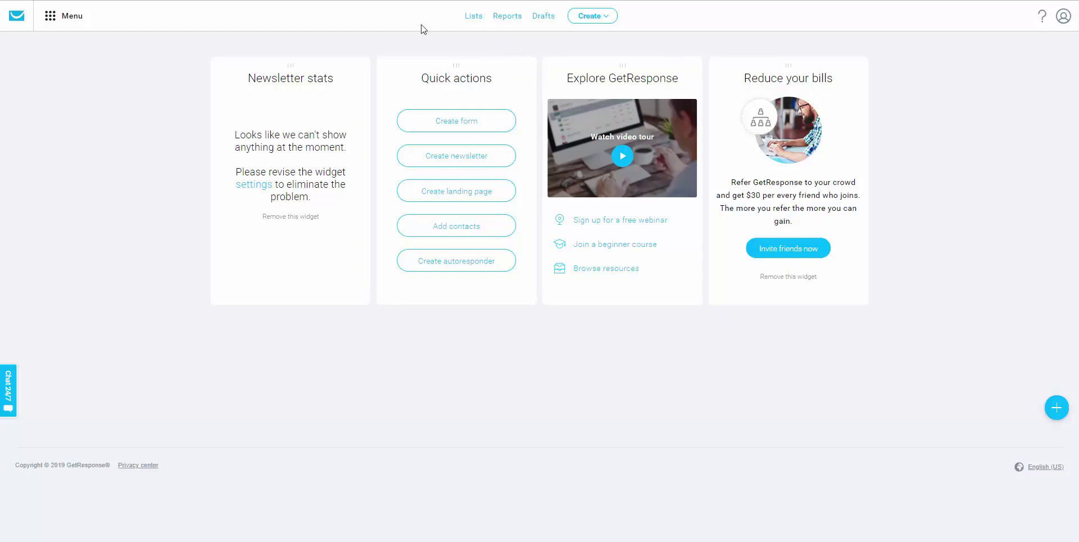
Go to Automation, create a new workflow and build it from scratch
{"action": "left_click", "coordinate": [52, 20]}
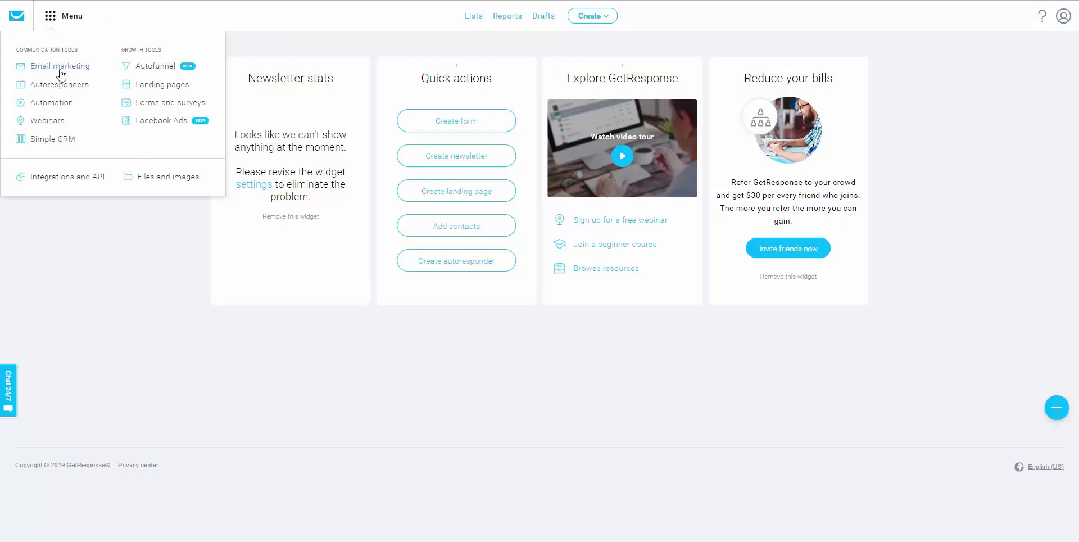
{"action": "left_click", "coordinate": [53, 103]}
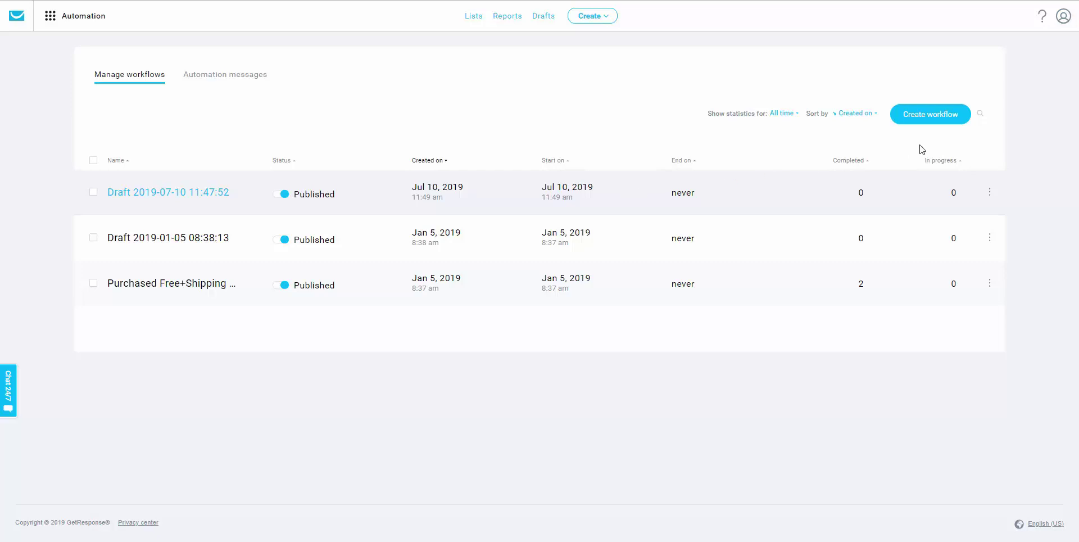
{"action": "left_click", "coordinate": [915, 121]}
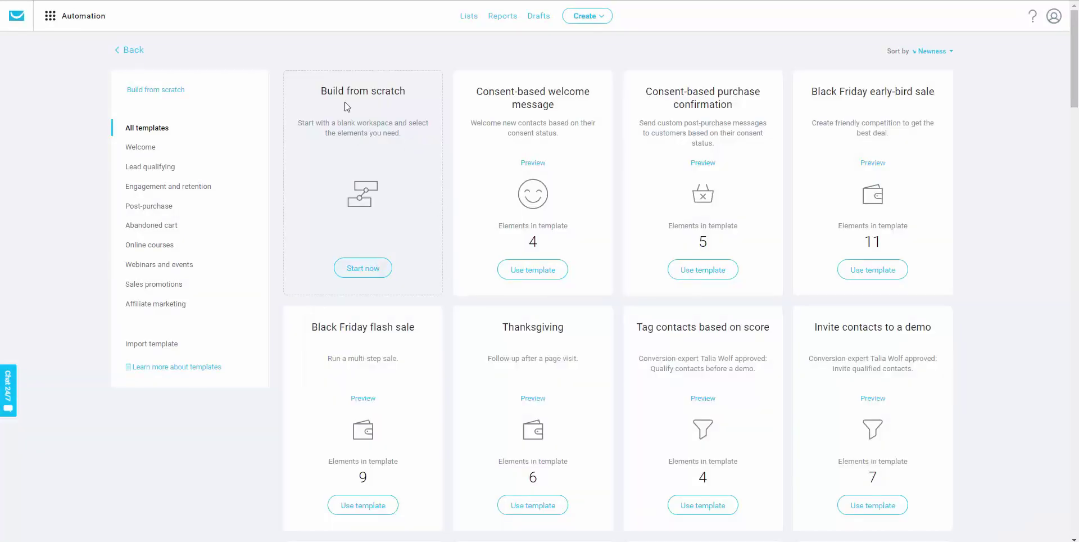
{"action": "left_click", "coordinate": [358, 268]}
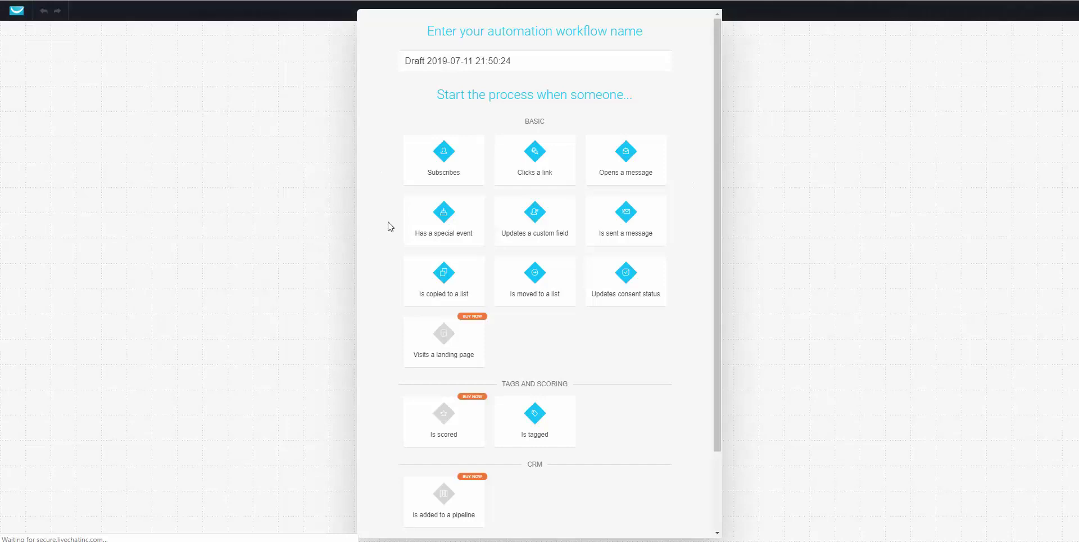
Add a Subscribes trigger limited to the specific list thrive_demo_upsell
{"action": "left_click", "coordinate": [448, 183]}
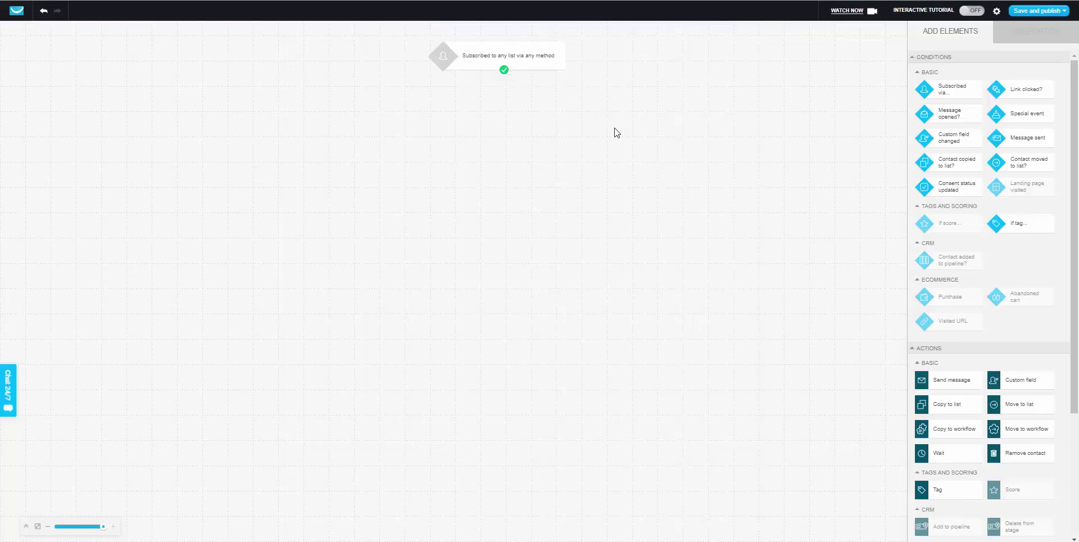
{"action": "left_click", "coordinate": [537, 63]}
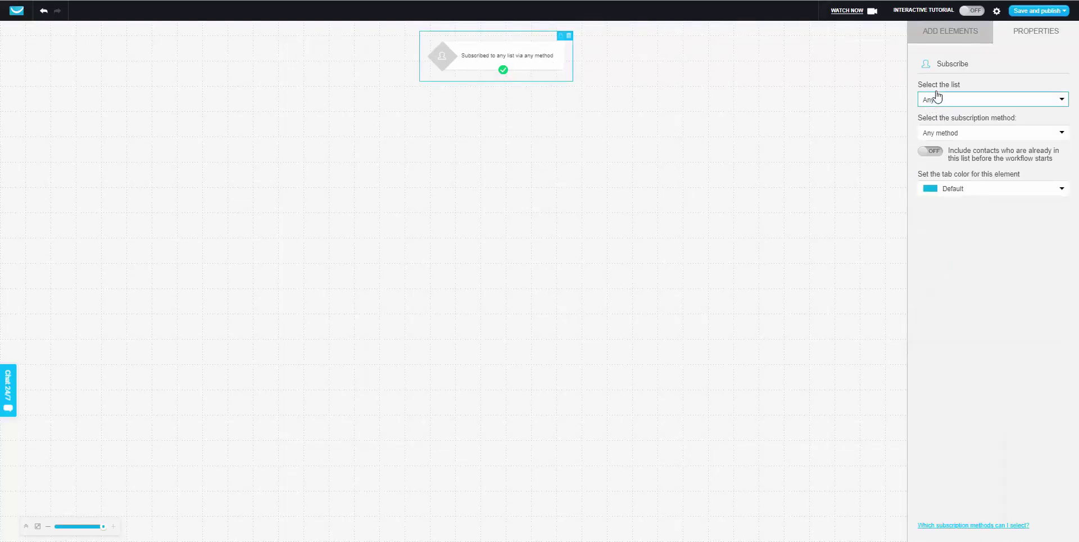
{"action": "left_click", "coordinate": [936, 100]}
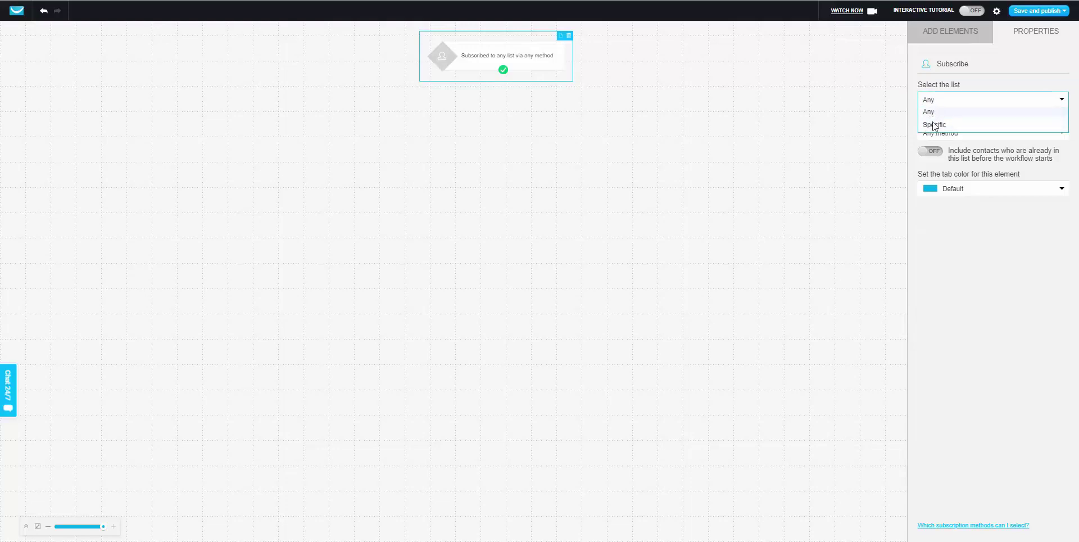
{"action": "left_click", "coordinate": [935, 124]}
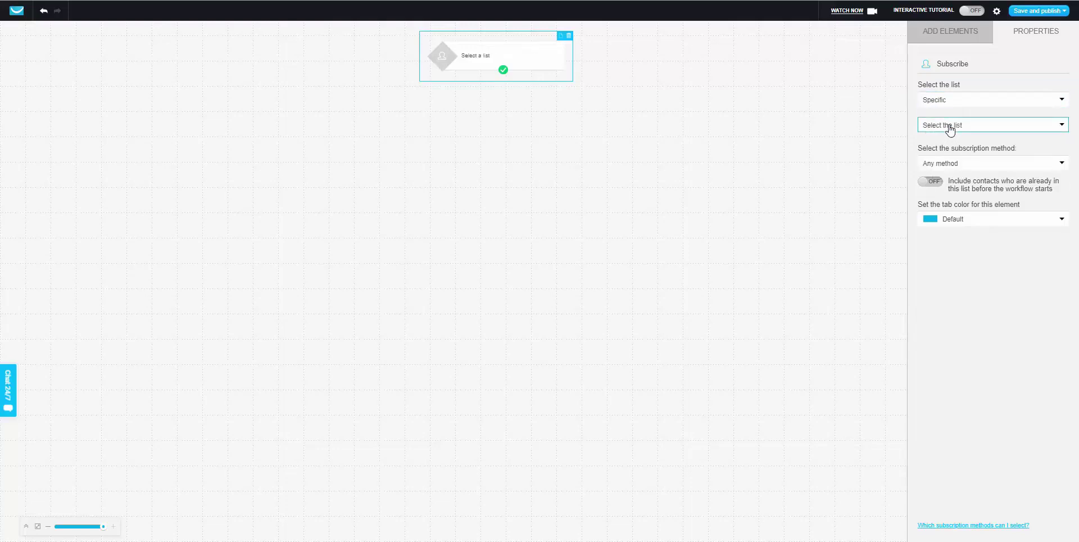
{"action": "left_click", "coordinate": [950, 125]}
{"action": "scroll", "coordinate": [978, 208], "scroll_direction": "down", "scroll_amount": 3}
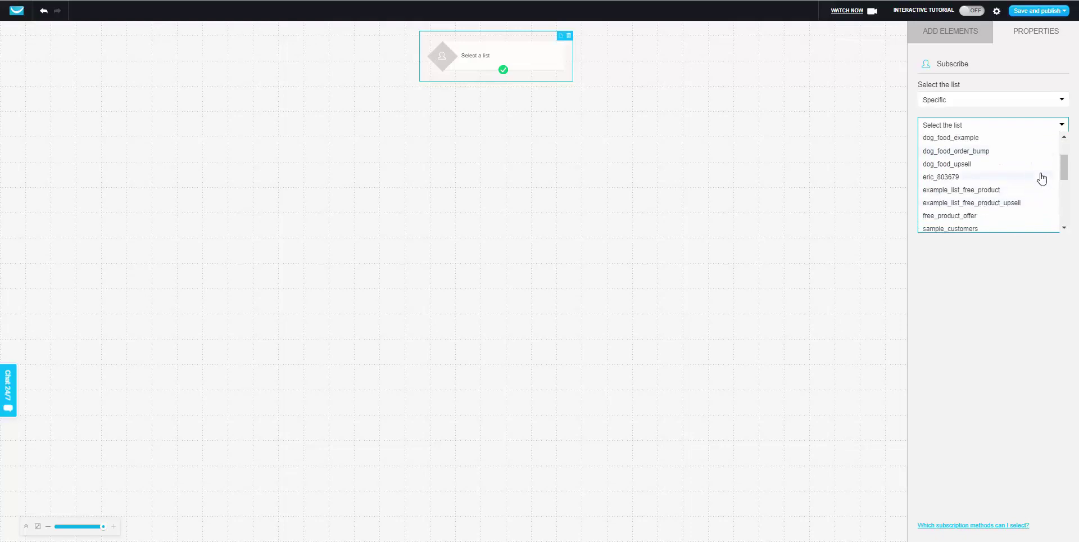
{"action": "left_click_drag", "start_coordinate": [1064, 168], "coordinate": [1063, 201]}
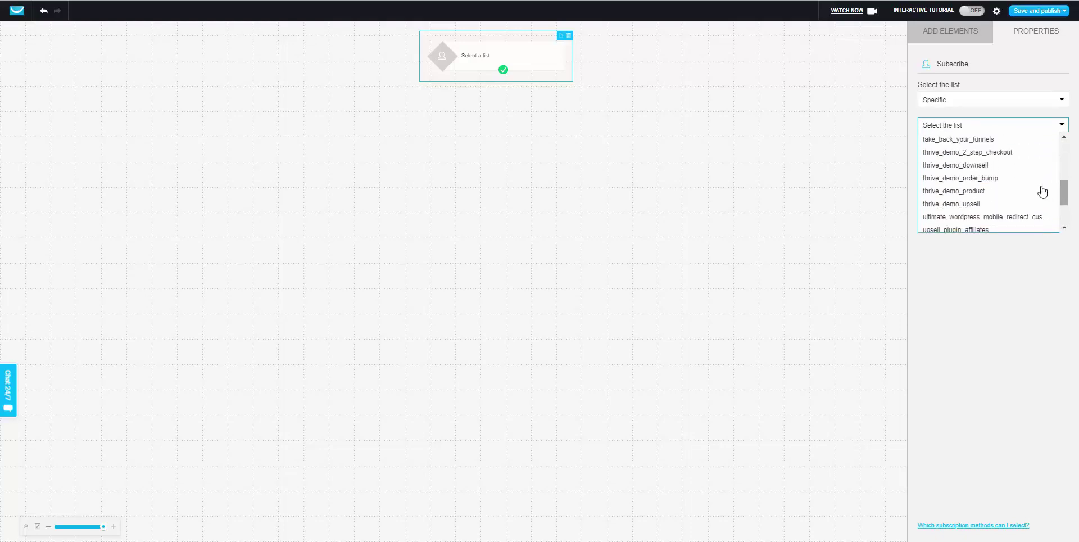
{"action": "left_click", "coordinate": [986, 205]}
{"action": "left_click", "coordinate": [957, 36]}
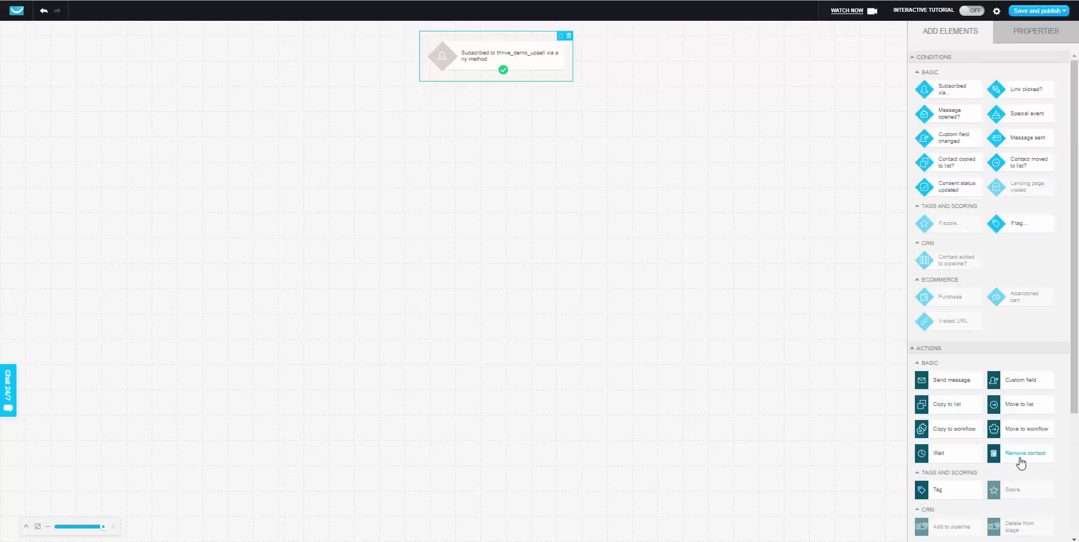
Add a Remove contact action for the thrive_demo_product list and connect it to the trigger
{"action": "left_click_drag", "start_coordinate": [1021, 462], "coordinate": [498, 124]}
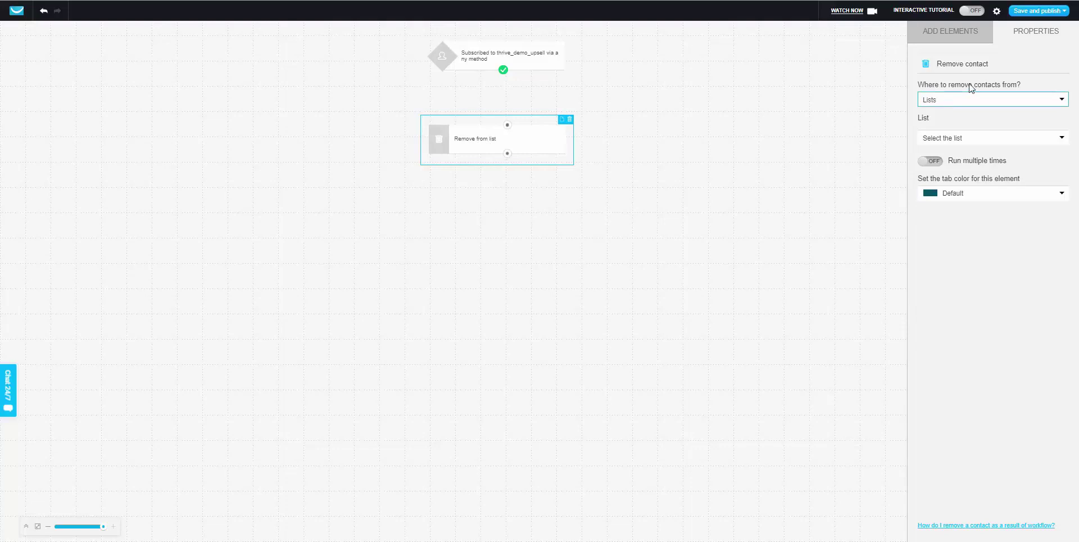
{"action": "left_click", "coordinate": [946, 101]}
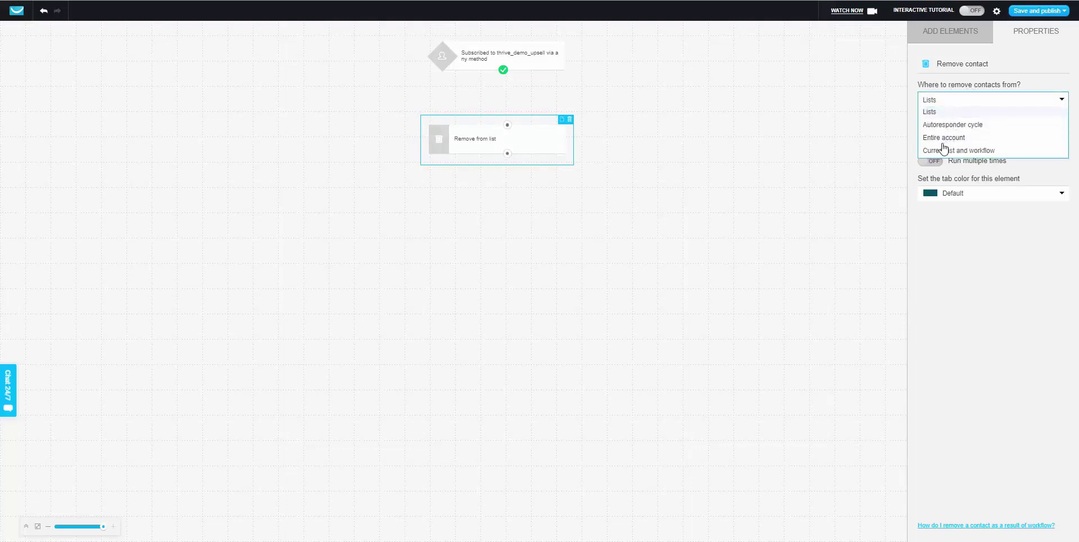
{"action": "left_click", "coordinate": [940, 112]}
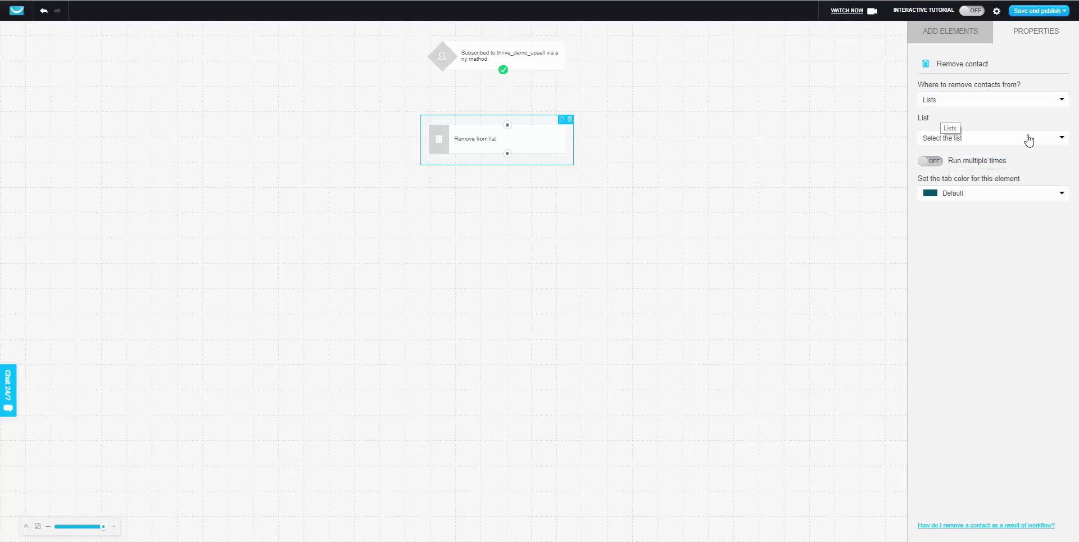
{"action": "left_click", "coordinate": [978, 145]}
{"action": "scroll", "coordinate": [981, 185], "scroll_direction": "down", "scroll_amount": 10}
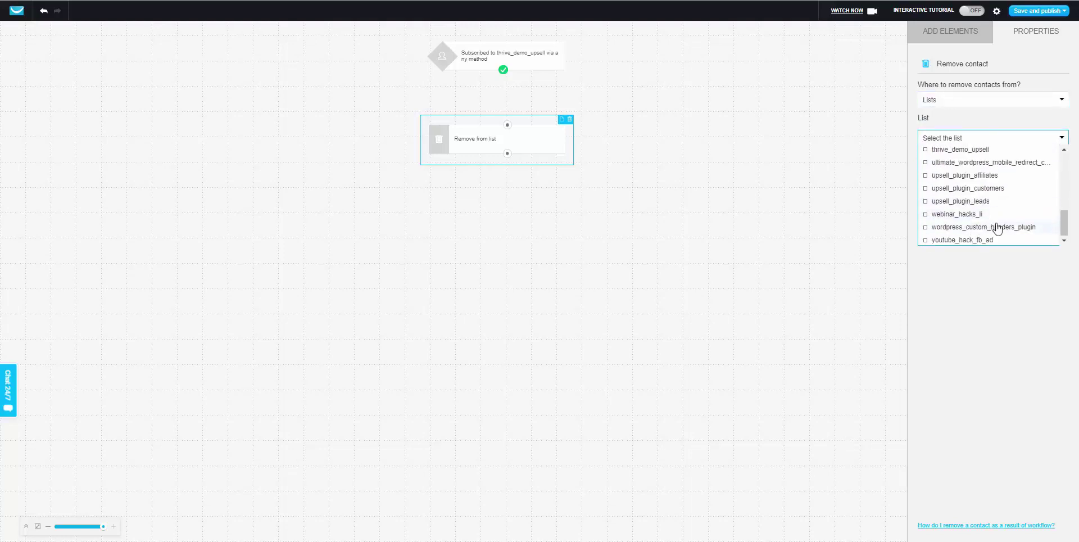
{"action": "scroll", "coordinate": [999, 223], "scroll_direction": "down", "scroll_amount": 1}
{"action": "scroll", "coordinate": [999, 197], "scroll_direction": "up", "scroll_amount": 2}
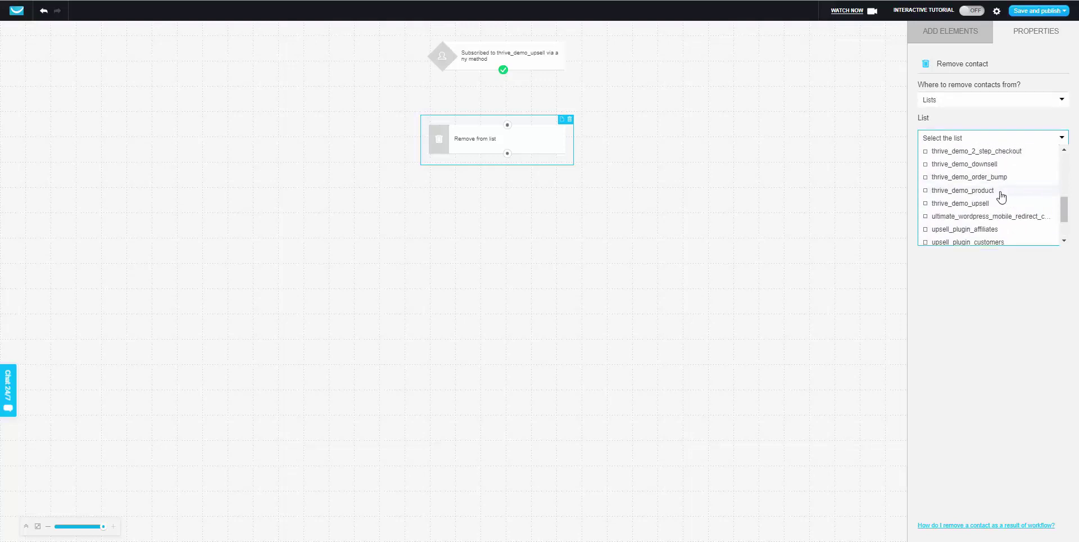
{"action": "left_click", "coordinate": [1000, 192]}
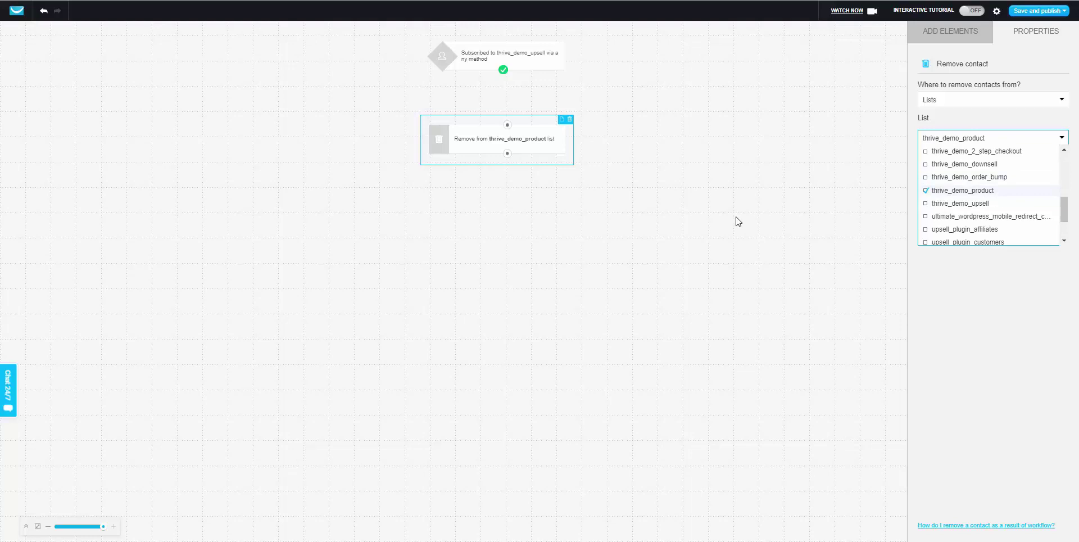
{"action": "left_click", "coordinate": [866, 224]}
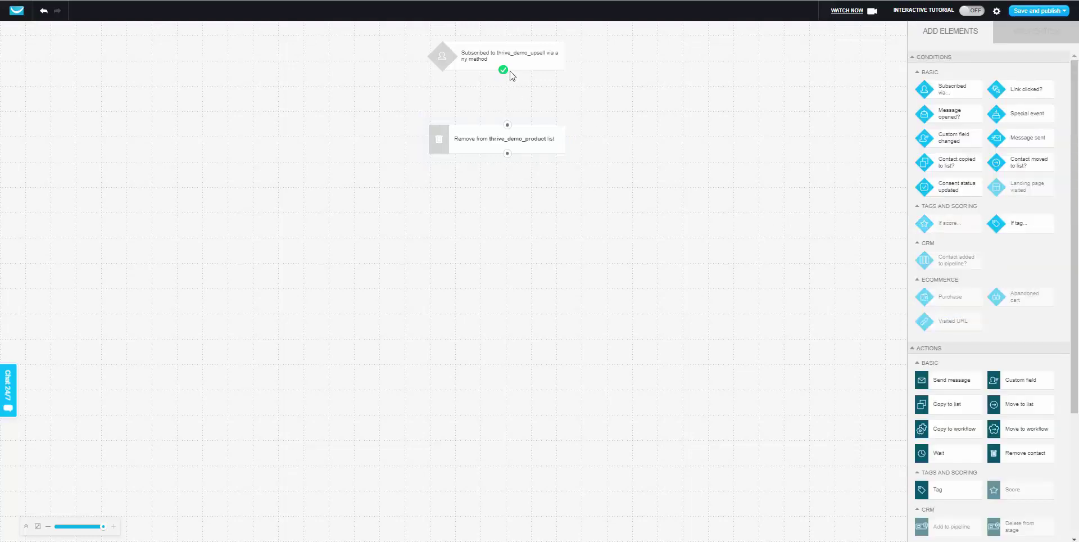
{"action": "left_click_drag", "start_coordinate": [504, 69], "coordinate": [507, 127]}
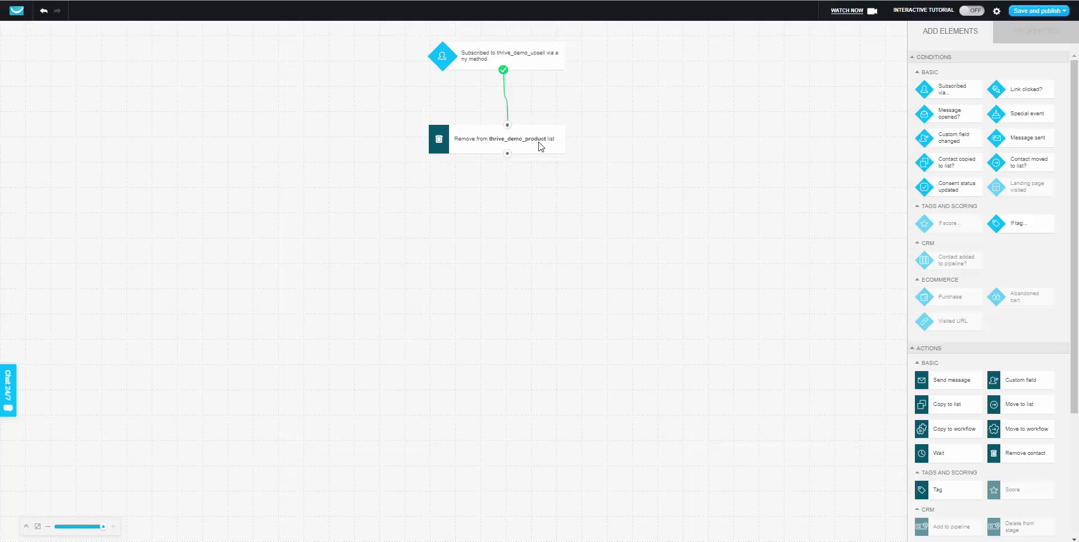
Rename the workflow to 'Purchased Upsell' in its settings
{"action": "left_click", "coordinate": [996, 14]}
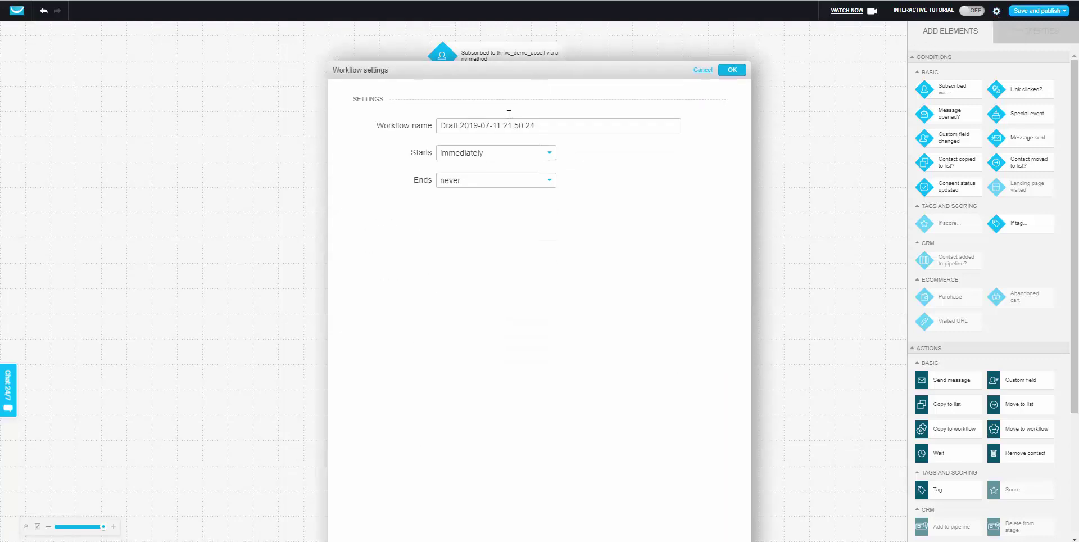
{"action": "triple_click", "coordinate": [548, 93]}
{"action": "type", "text": "Remove"}
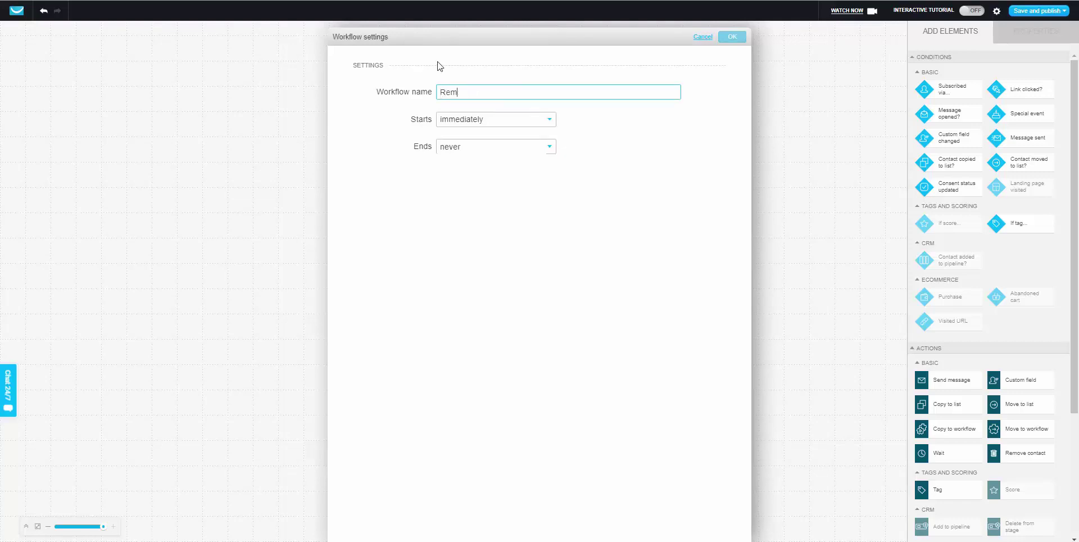
{"action": "key", "text": "BackSpace"}
{"action": "key", "text": "BackSpace"}
{"action": "key", "text": "BackSpace"}
{"action": "type", "text": "Purchassed"}
{"action": "left_click", "coordinate": [470, 92]}
{"action": "key", "text": "BackSpace"}
{"action": "left_click", "coordinate": [727, 37]}
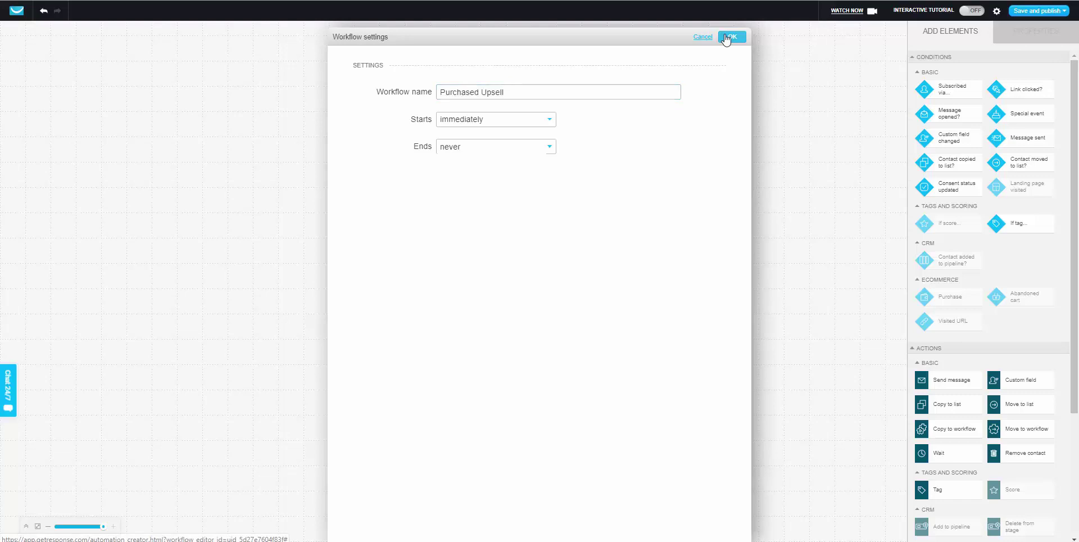
Save and exit the workflow, then continue to create another workflow
{"action": "left_click", "coordinate": [1034, 12]}
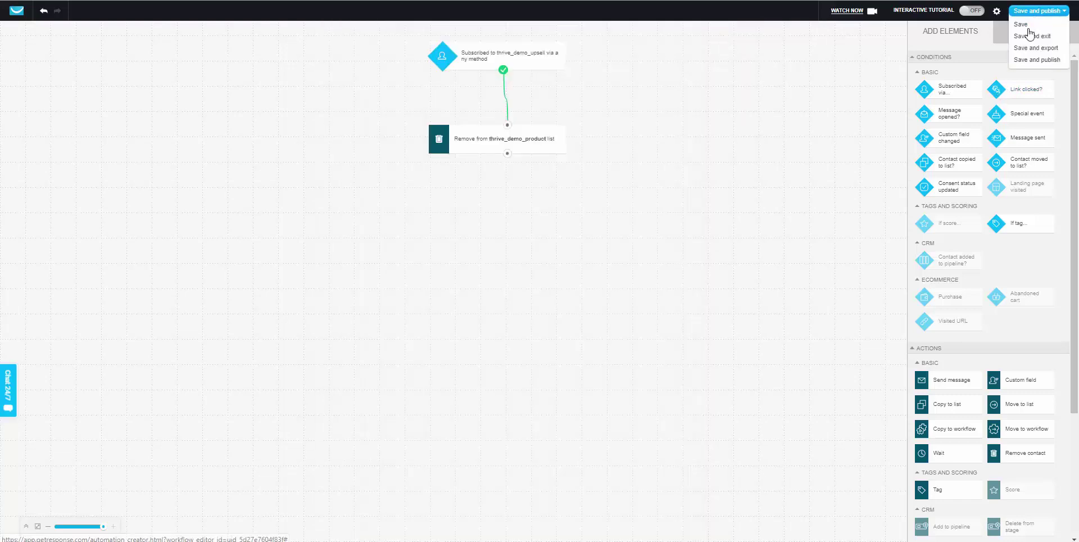
{"action": "left_click", "coordinate": [1029, 35]}
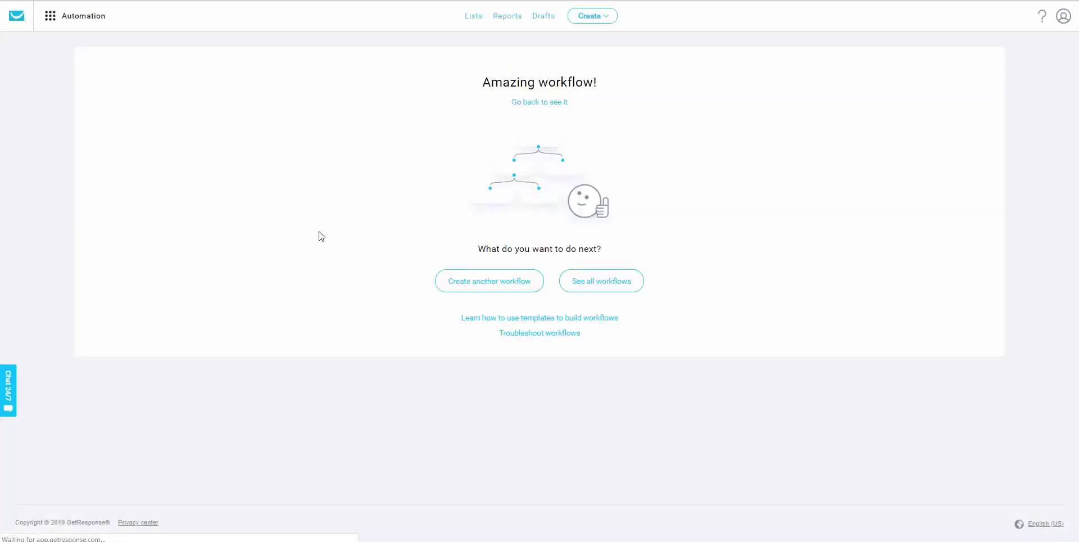
{"action": "left_click", "coordinate": [489, 279]}
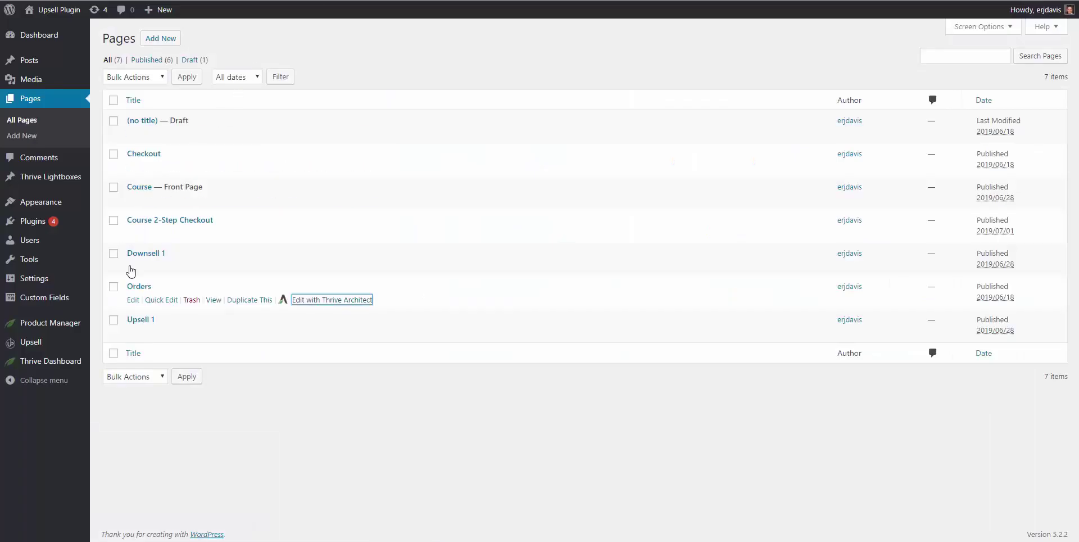
Copy the Course product's 2-Step Checkout shortcode and review its 2-Step Checkout list settings
{"action": "mouse_move", "coordinate": [42, 344]}
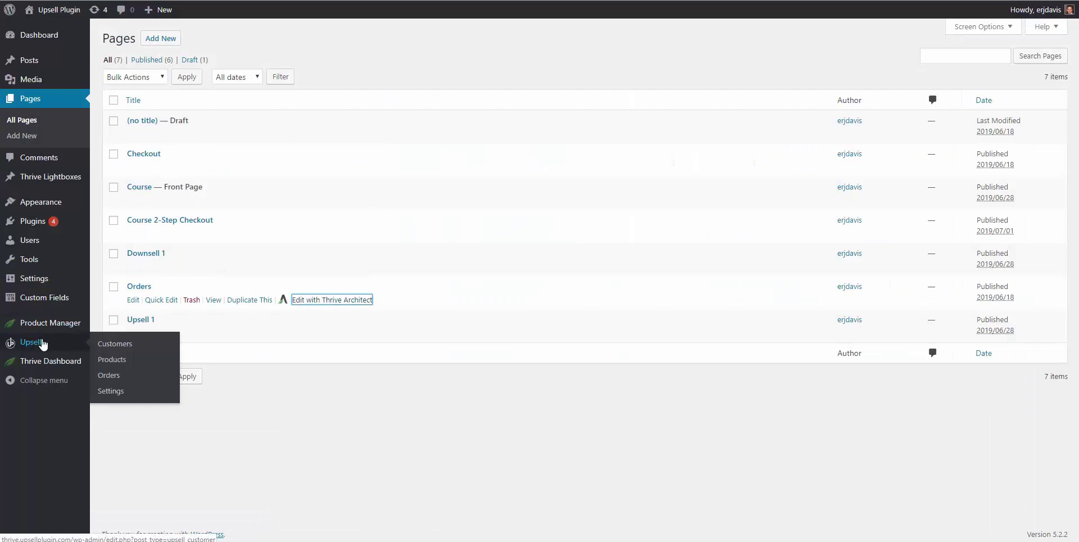
{"action": "left_click", "coordinate": [114, 360]}
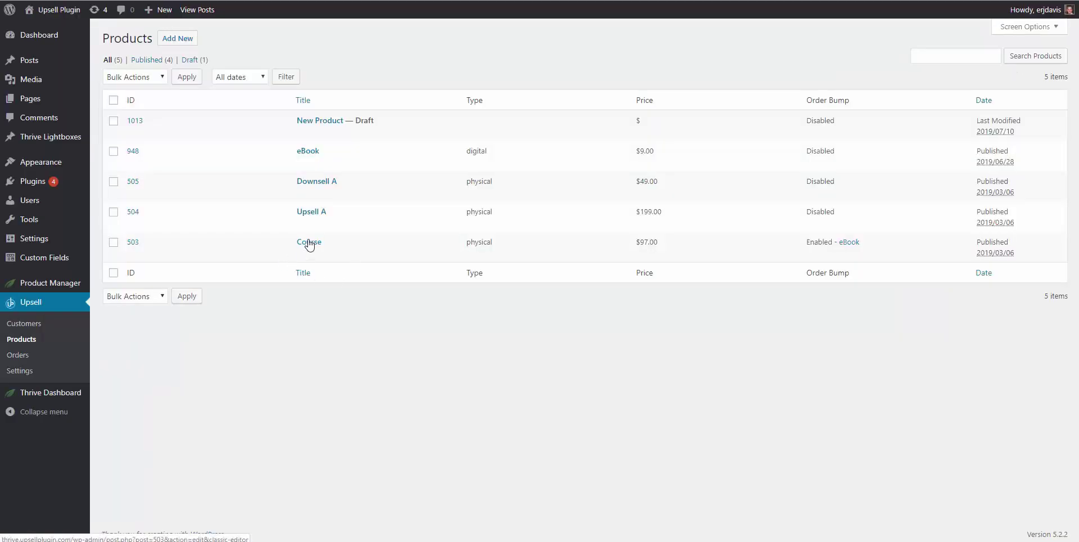
{"action": "left_click", "coordinate": [308, 242]}
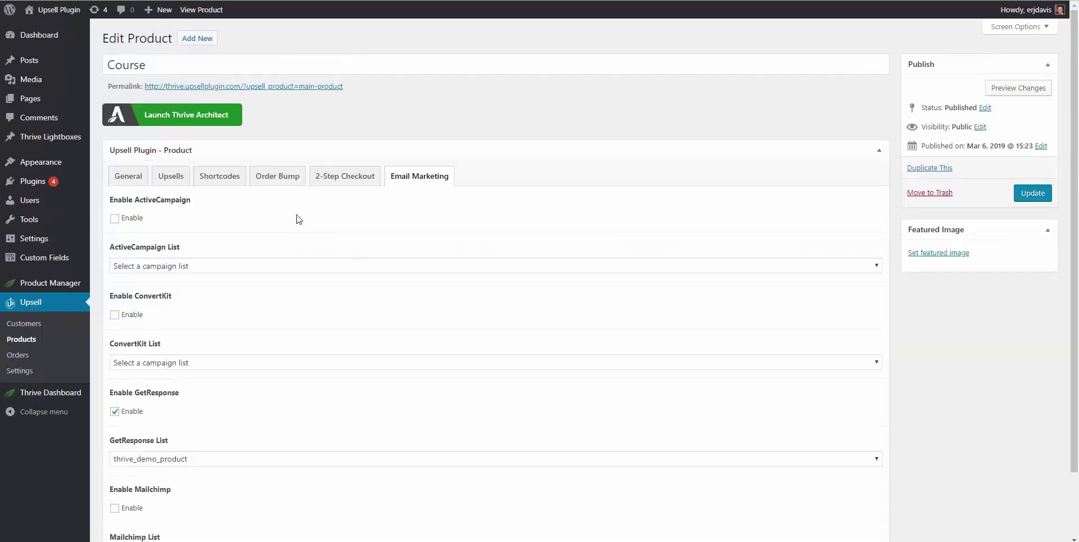
{"action": "left_click", "coordinate": [218, 186]}
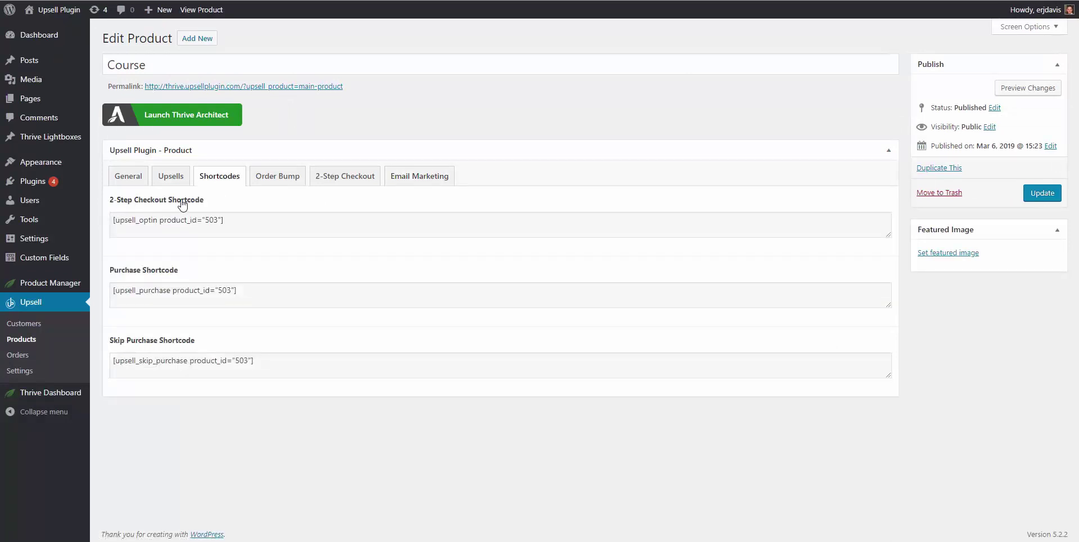
{"action": "triple_click", "coordinate": [168, 220]}
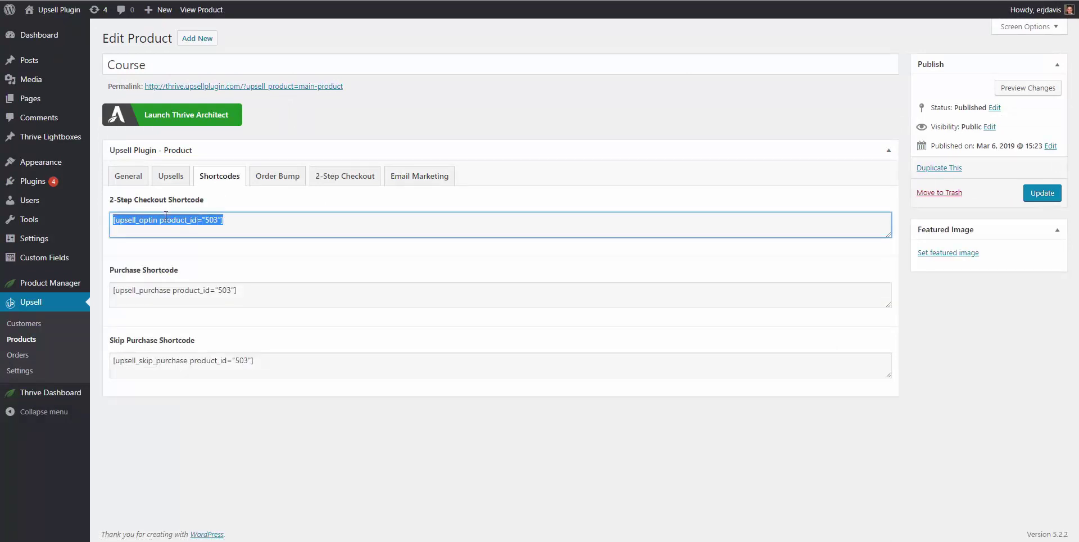
{"action": "right_click", "coordinate": [166, 217]}
{"action": "left_click", "coordinate": [197, 228]}
{"action": "left_click", "coordinate": [333, 185]}
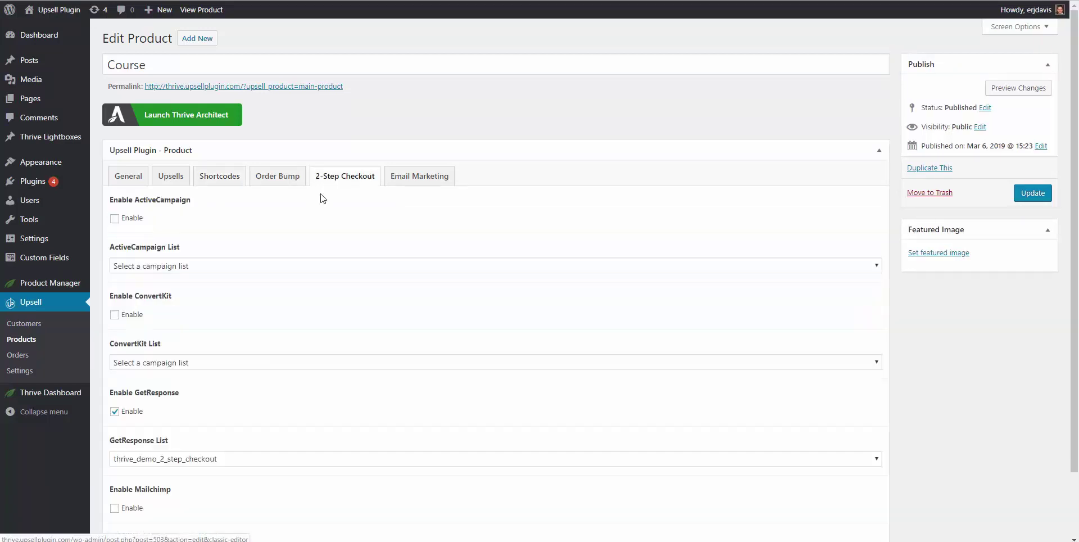
{"action": "scroll", "coordinate": [120, 368], "scroll_direction": "down", "scroll_amount": 1}
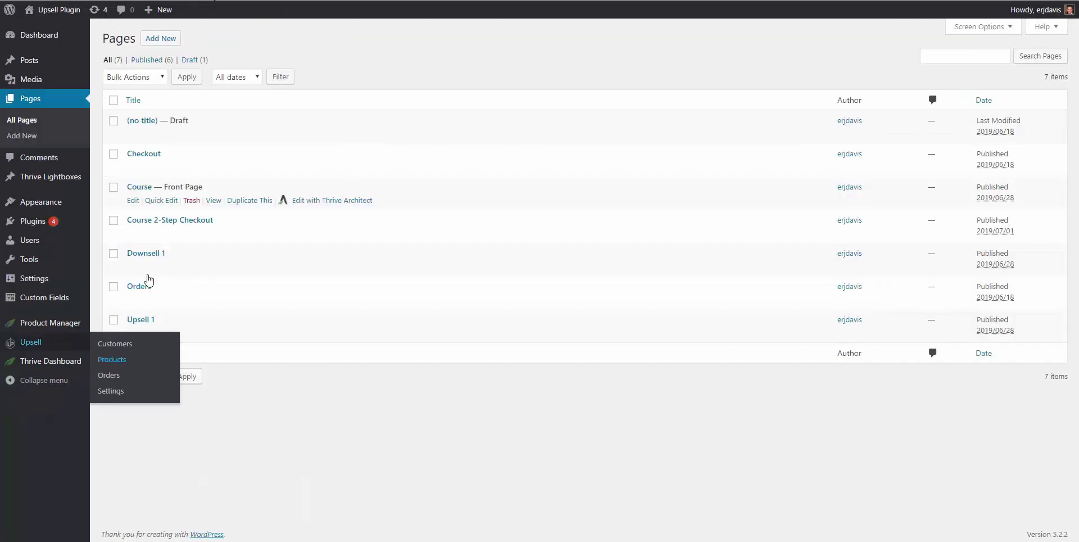
Open the live Course 2-Step Checkout page in a new tab and a fresh browser window
{"action": "right_click", "coordinate": [215, 234]}
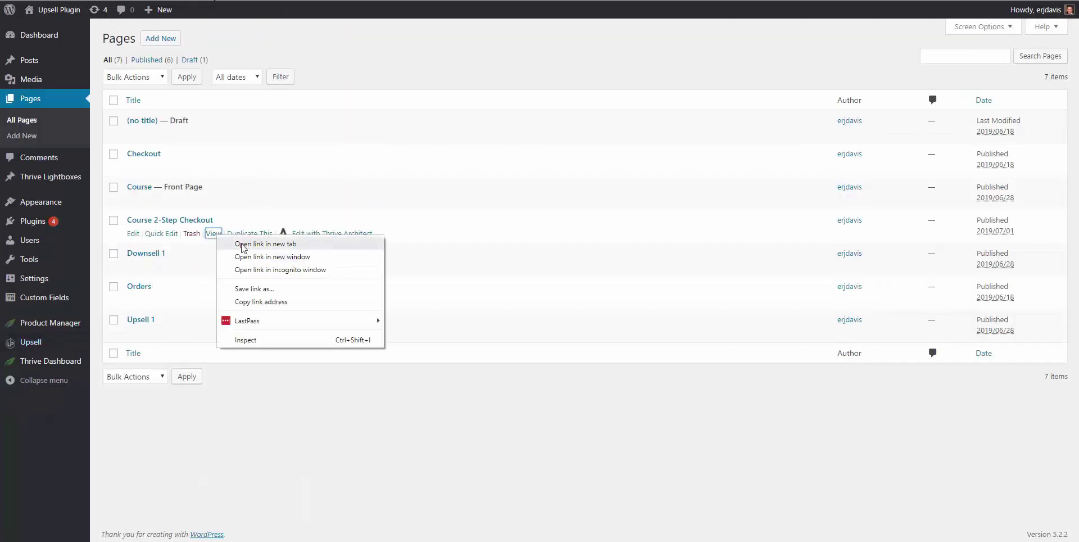
{"action": "left_click", "coordinate": [247, 244]}
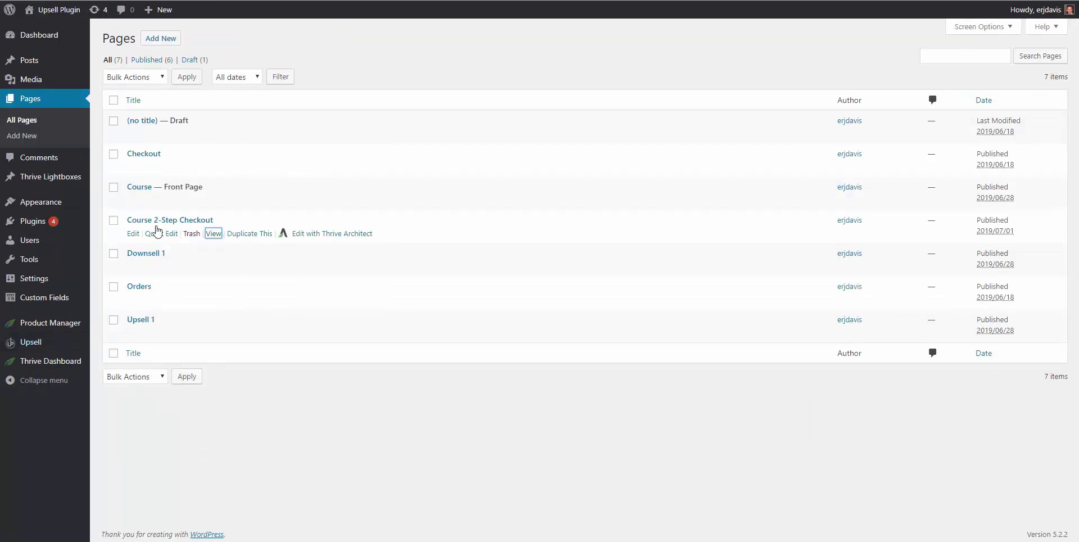
{"action": "left_click", "coordinate": [205, 218]}
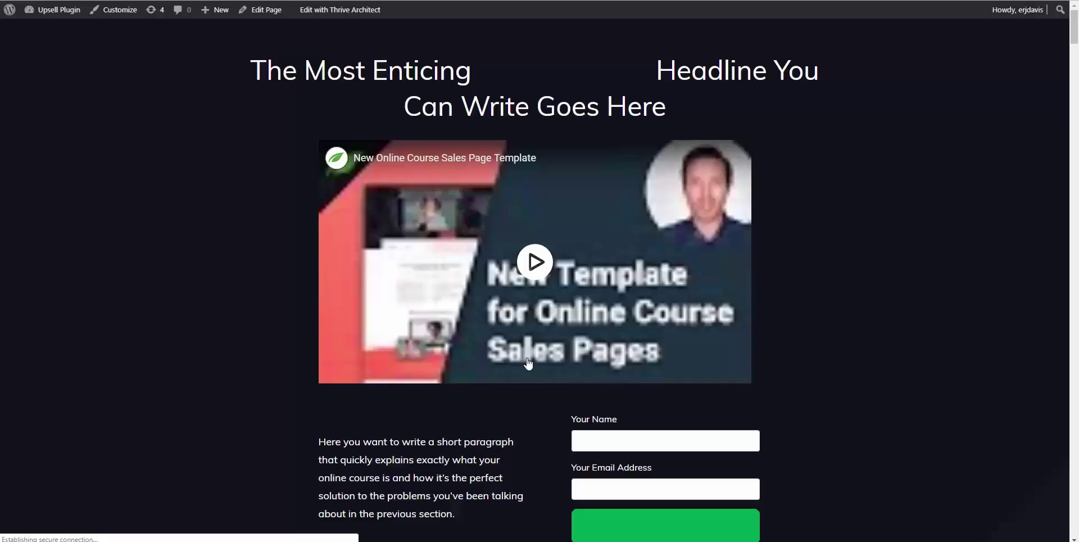
{"action": "scroll", "coordinate": [592, 414], "scroll_direction": "down", "scroll_amount": 2}
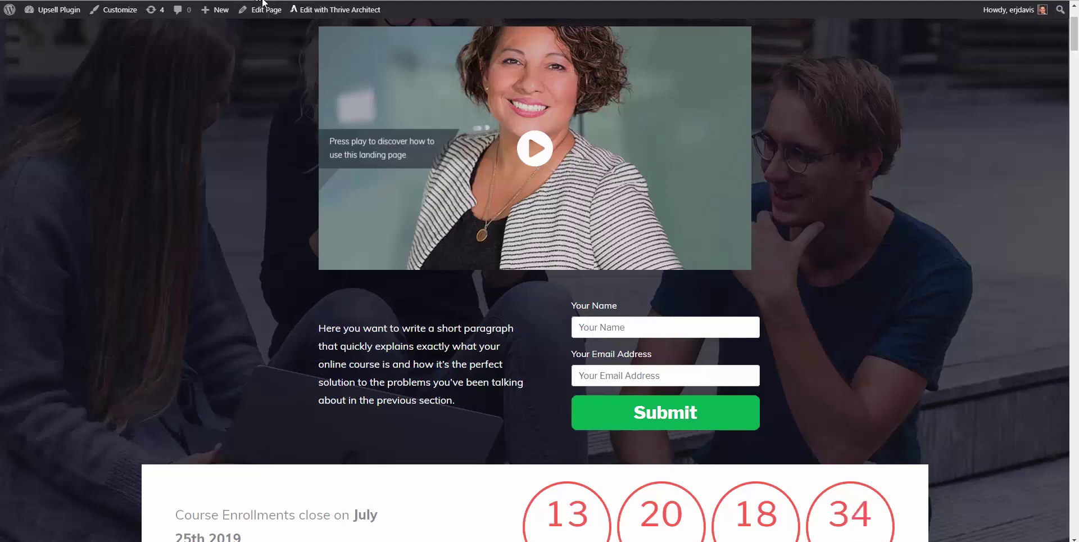
{"action": "mouse_move", "coordinate": [331, 541]}
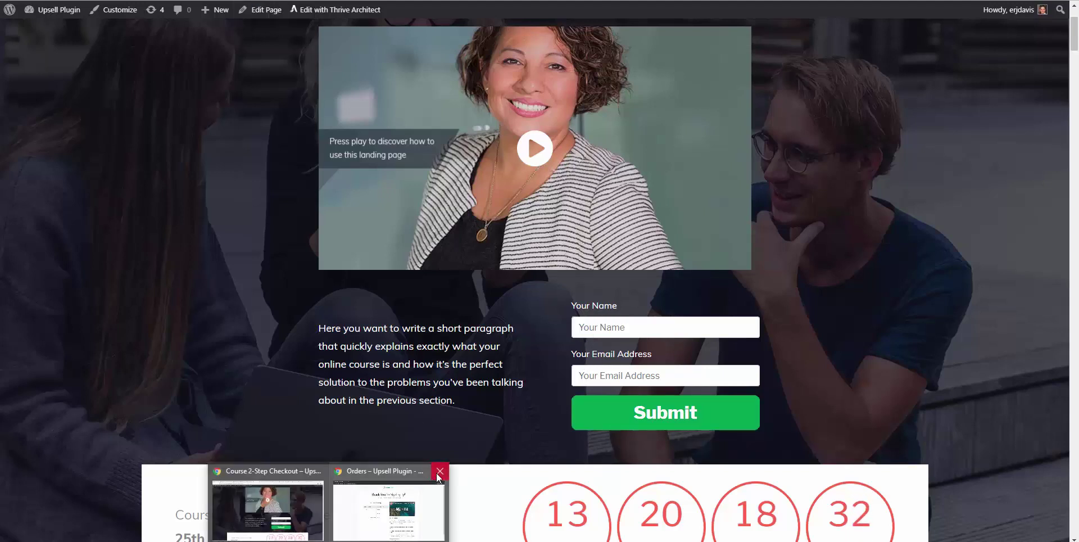
{"action": "left_click", "coordinate": [439, 472]}
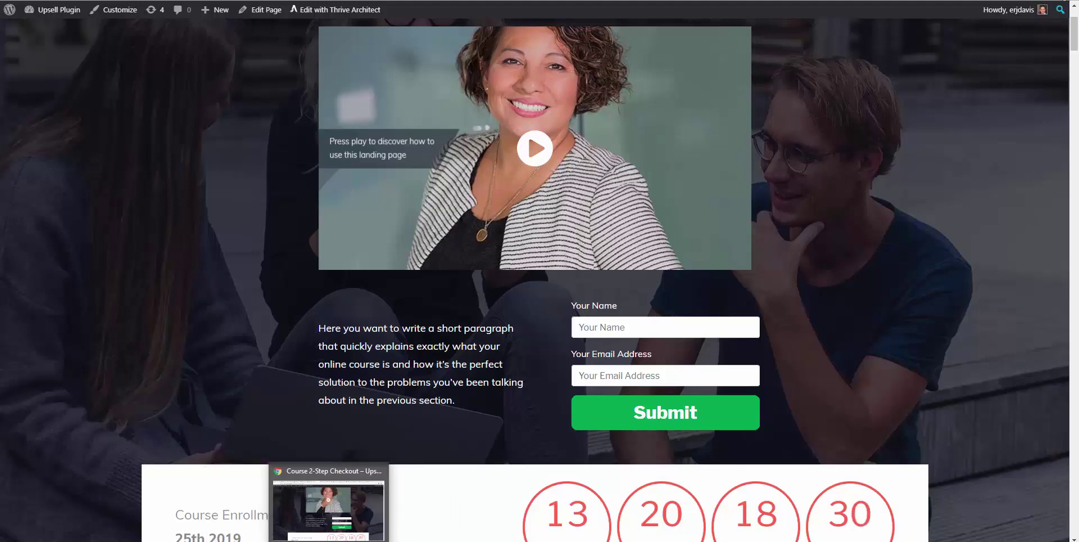
{"action": "left_click", "coordinate": [1052, 4]}
{"action": "left_click", "coordinate": [1051, 19]}
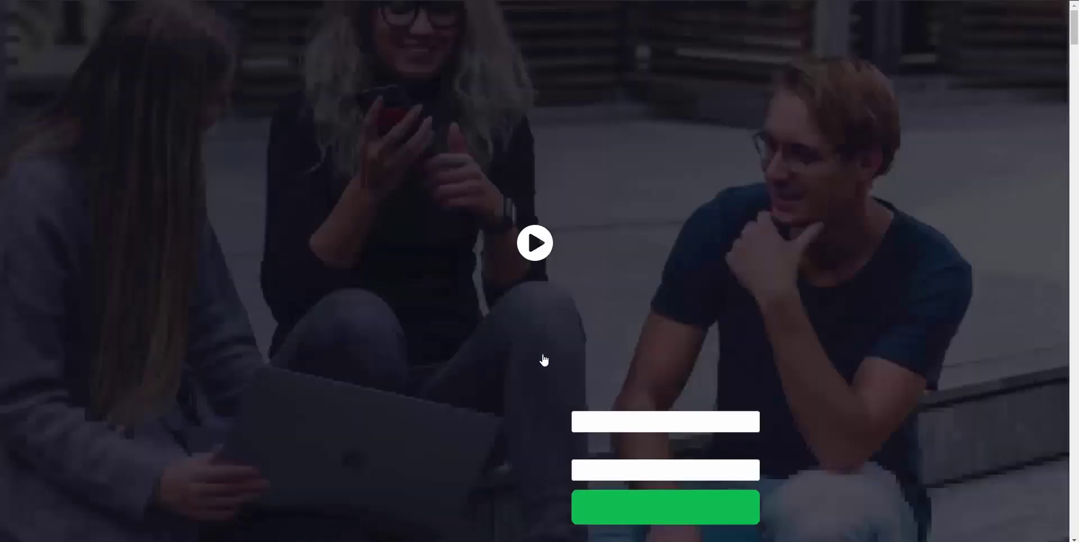
Fill the opt-in form's Your Name and Your Email Address fields with a contact's details
{"action": "scroll", "coordinate": [593, 393], "scroll_direction": "down", "scroll_amount": 1}
{"action": "left_click", "coordinate": [606, 367]}
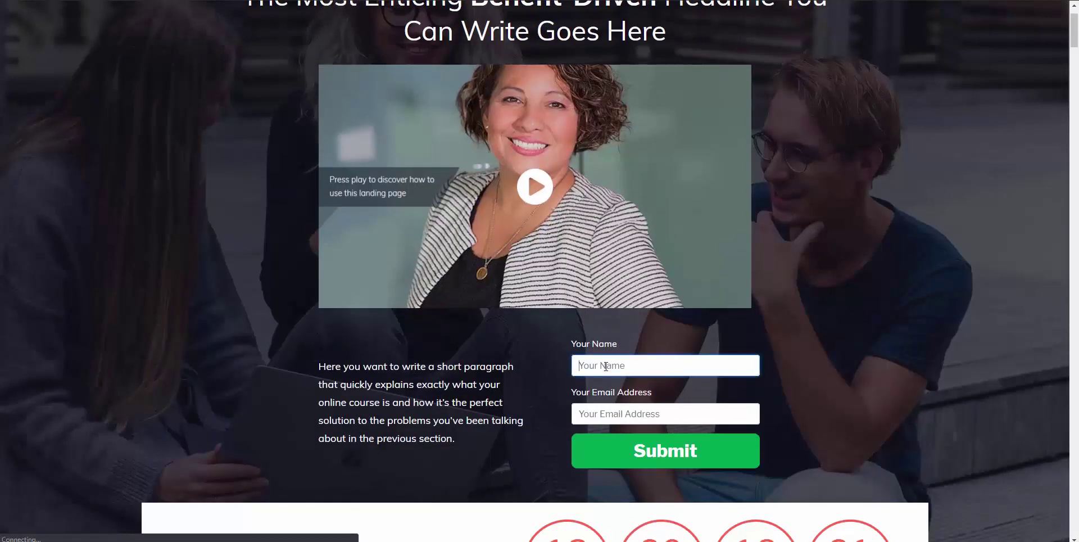
{"action": "key", "text": "Tab"}
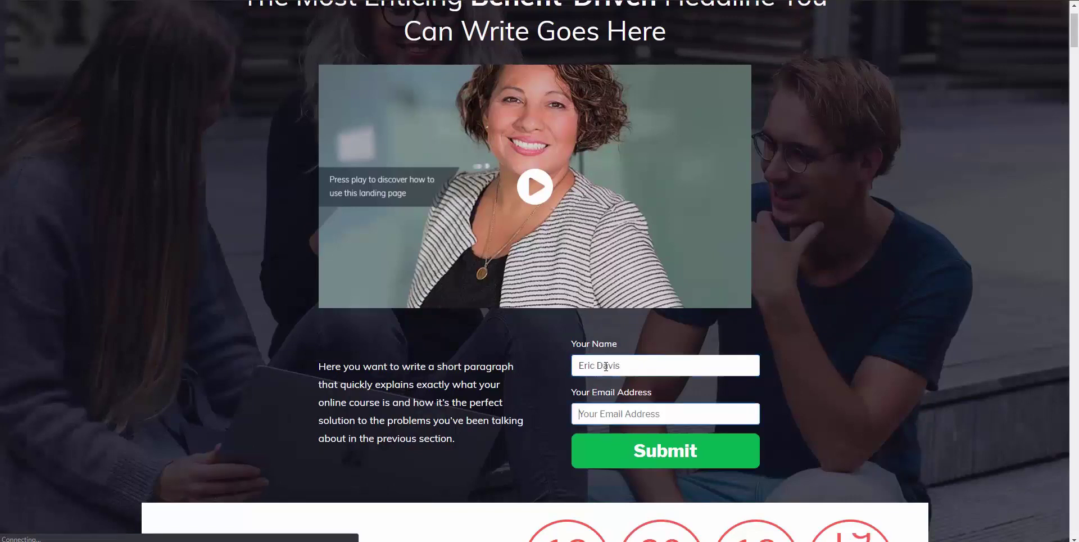
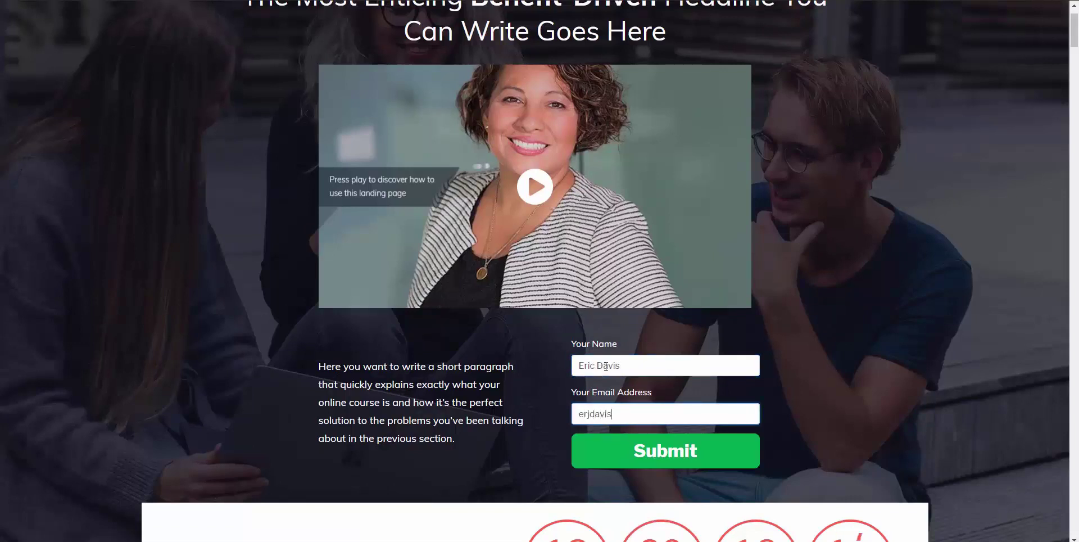
Submit the opt-in form and verify the checkout's prefilled first name, last name and email
{"action": "left_click", "coordinate": [635, 455]}
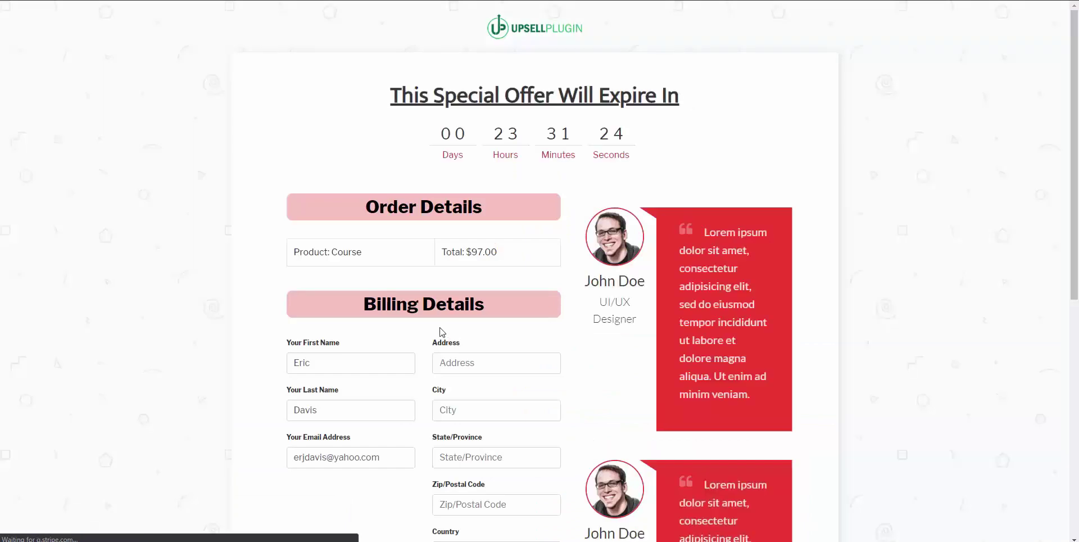
{"action": "scroll", "coordinate": [302, 326], "scroll_direction": "down", "scroll_amount": 1}
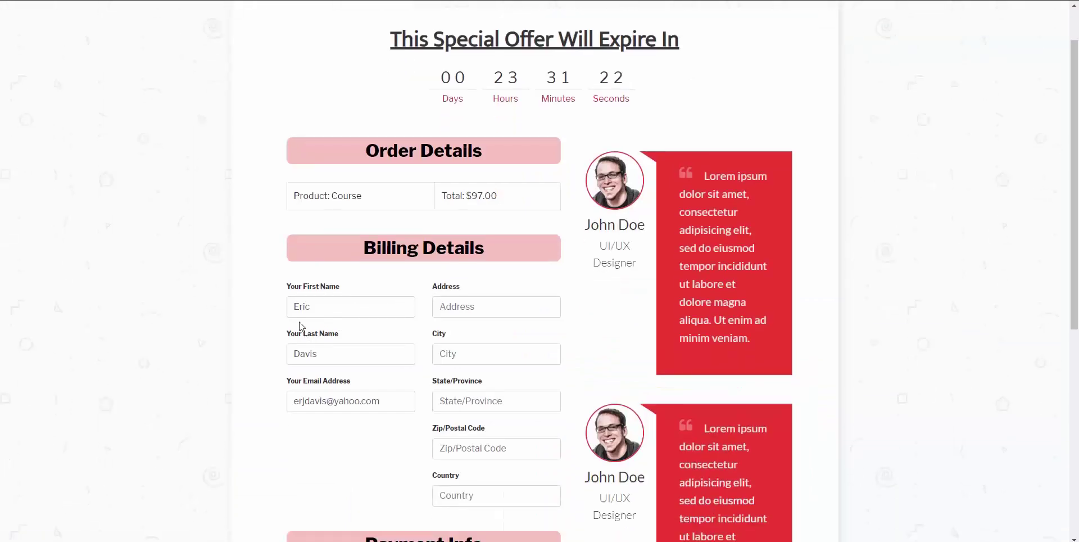
{"action": "left_click_drag", "start_coordinate": [311, 308], "coordinate": [294, 311]}
{"action": "key", "text": "Tab"}
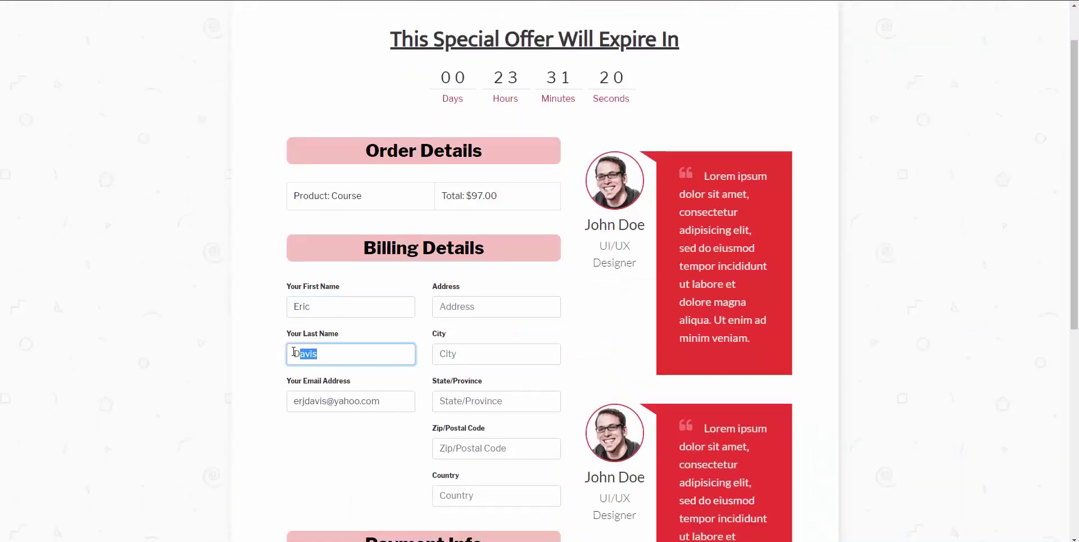
{"action": "key", "text": "Tab"}
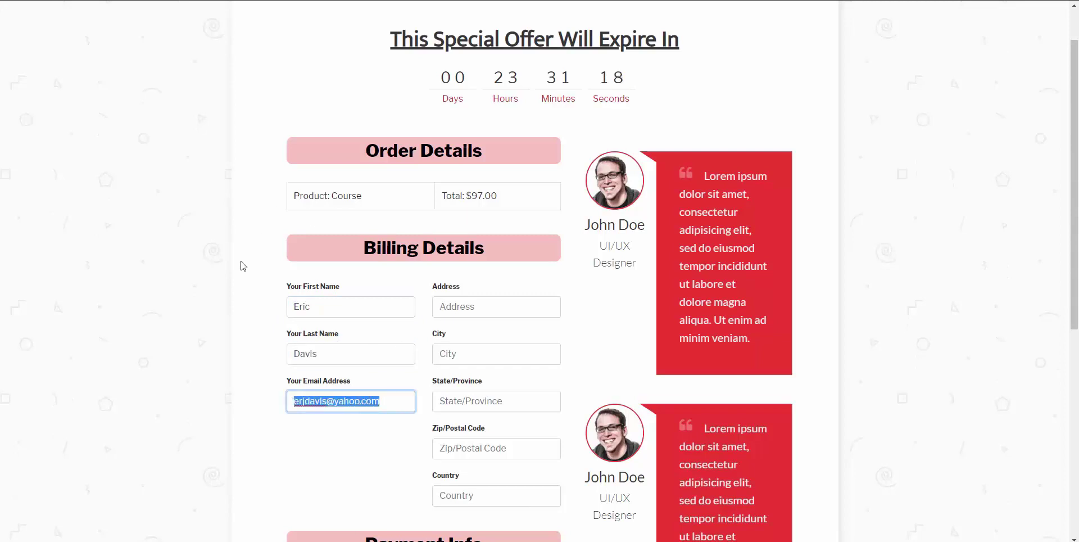
{"action": "left_click", "coordinate": [259, 301]}
{"action": "scroll", "coordinate": [261, 303], "scroll_direction": "down", "scroll_amount": 2}
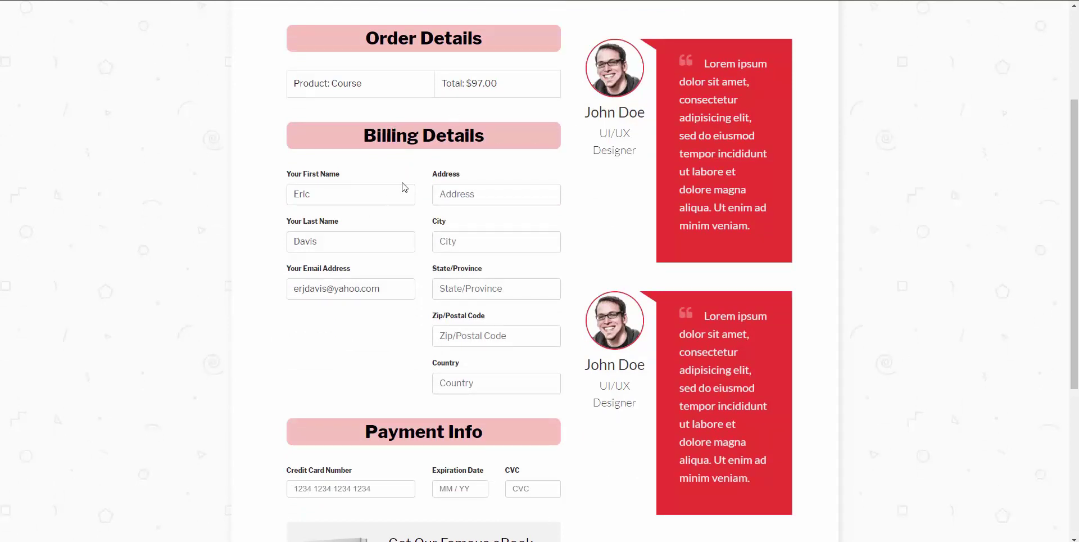
{"action": "scroll", "coordinate": [458, 258], "scroll_direction": "up", "scroll_amount": 3}
{"action": "scroll", "coordinate": [465, 279], "scroll_direction": "down", "scroll_amount": 6}
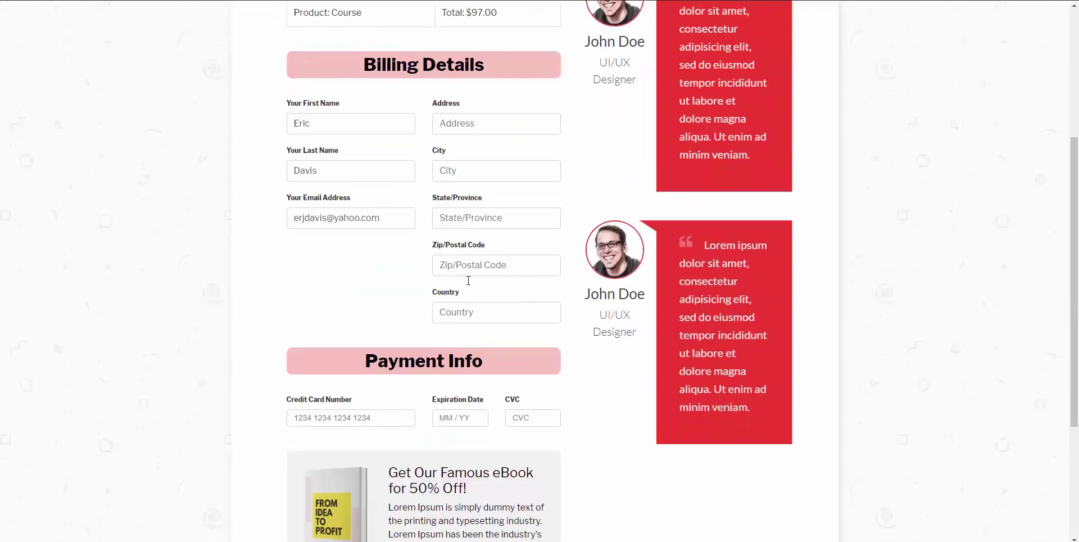
{"action": "scroll", "coordinate": [458, 288], "scroll_direction": "down", "scroll_amount": 2}
{"action": "scroll", "coordinate": [437, 295], "scroll_direction": "up", "scroll_amount": 5}
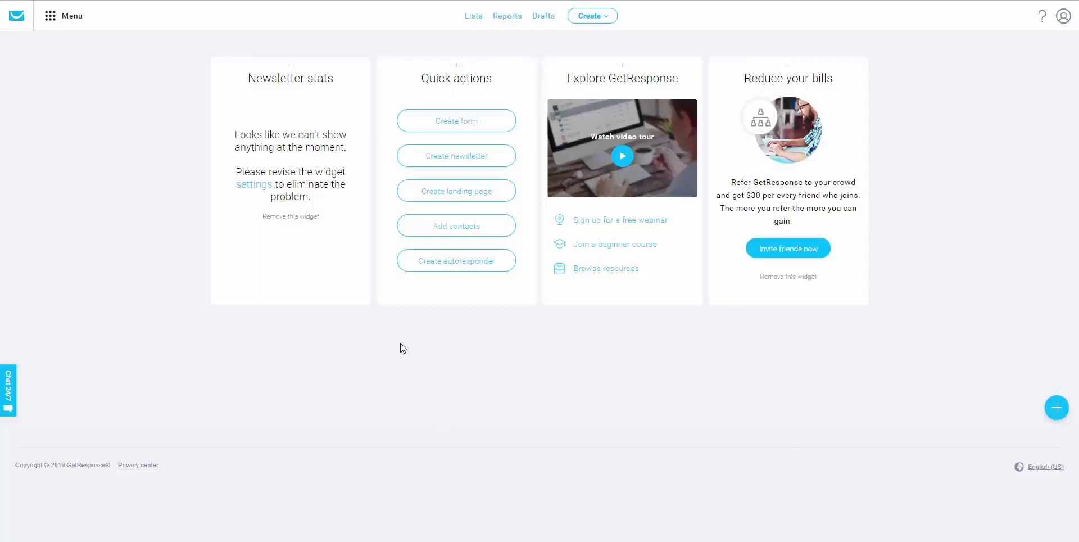
Start a new autoresponder from the Autoresponders page and begin naming it 'Ca'
{"action": "left_click", "coordinate": [55, 31]}
{"action": "left_click", "coordinate": [42, 83]}
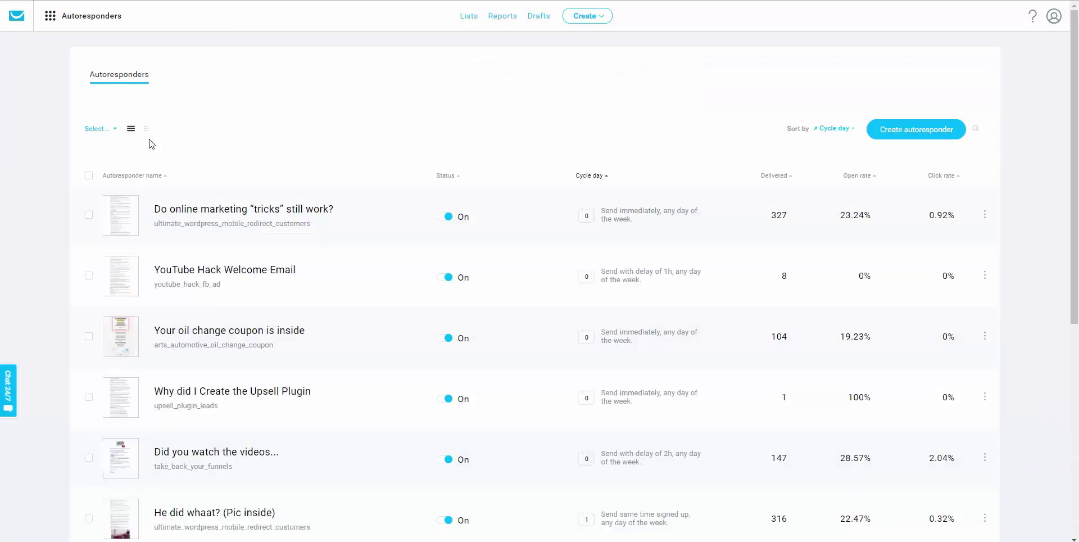
{"action": "left_click", "coordinate": [115, 132]}
{"action": "left_click", "coordinate": [467, 133]}
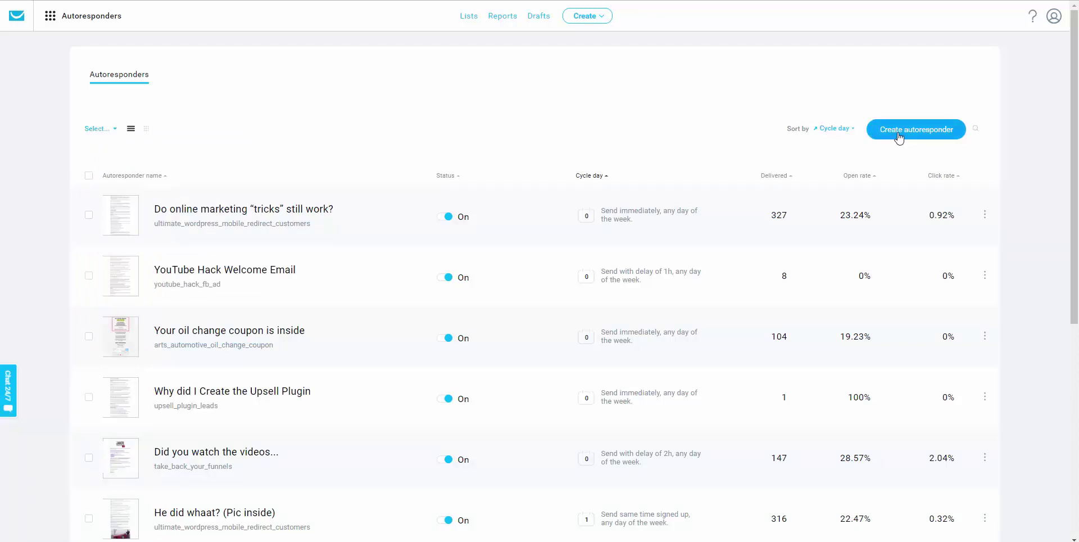
{"action": "left_click", "coordinate": [900, 137]}
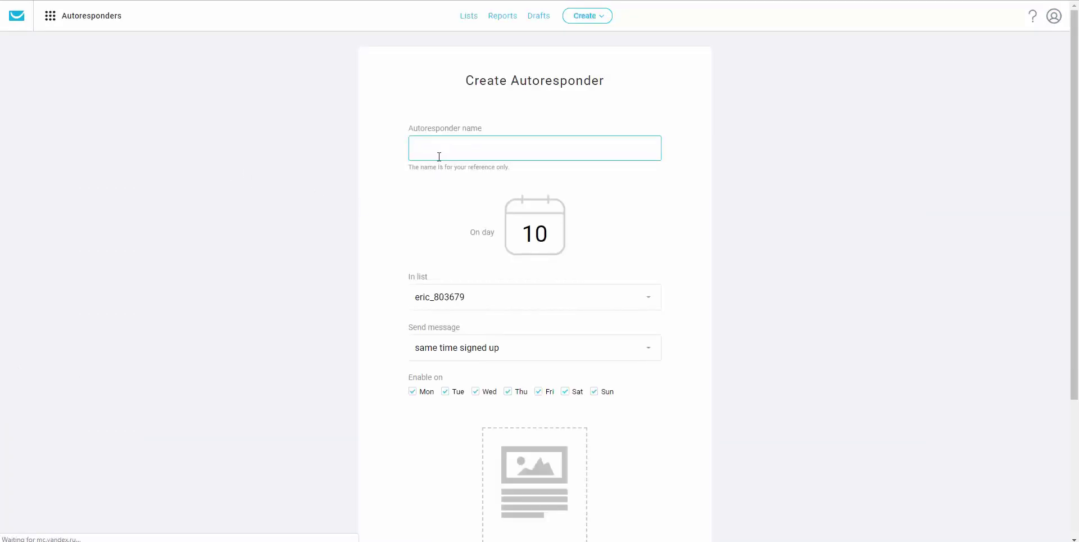
{"action": "type", "text": "Cart Aba"}
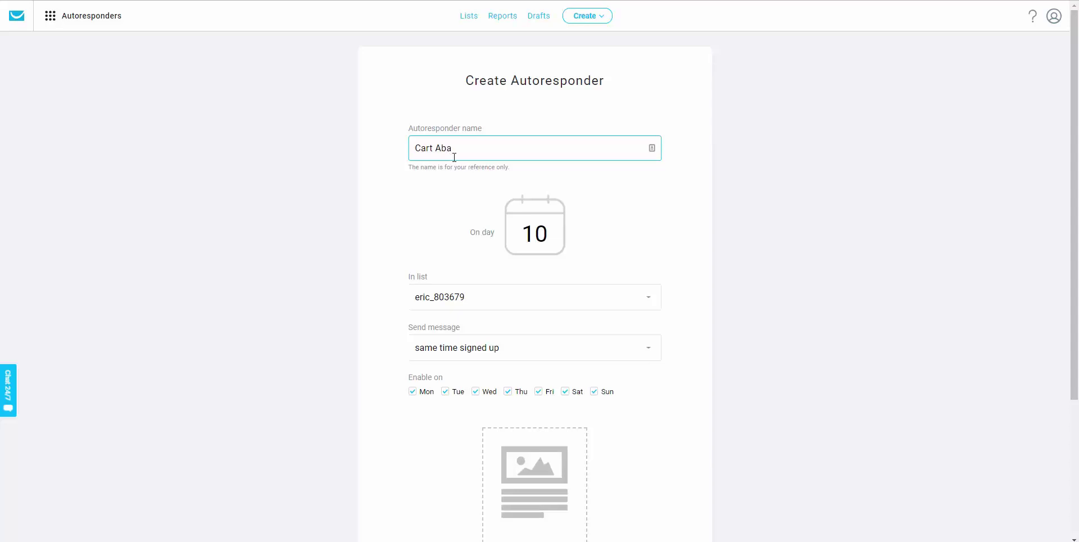
{"action": "key", "text": "Tab"}
{"action": "scroll", "coordinate": [481, 209], "scroll_direction": "down", "scroll_amount": 2}
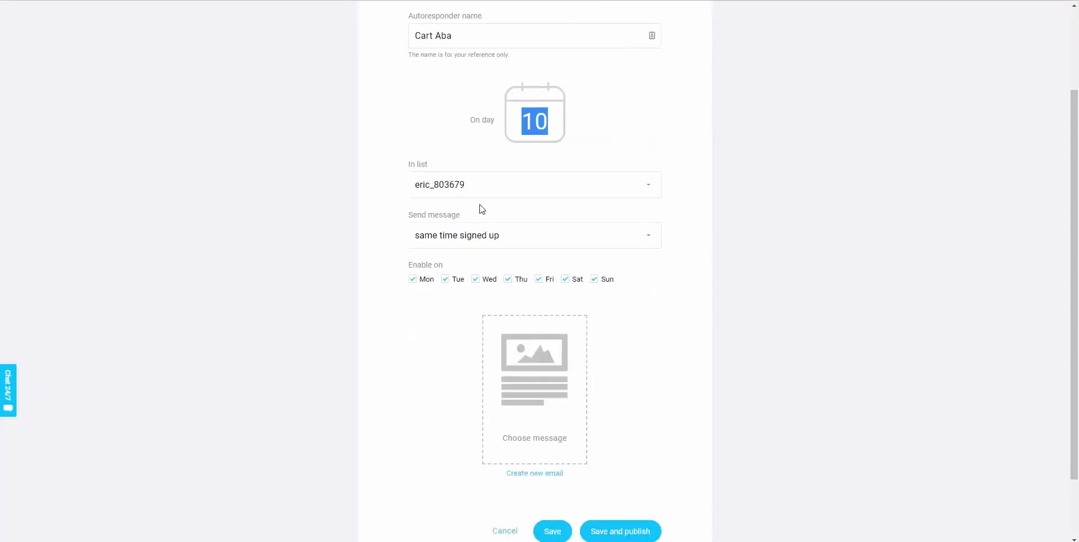
Set the autoresponder list to thrive_demo_2_step_checkout with a 1-hour sending delay
{"action": "left_click", "coordinate": [489, 188]}
{"action": "scroll", "coordinate": [498, 282], "scroll_direction": "down", "scroll_amount": 6}
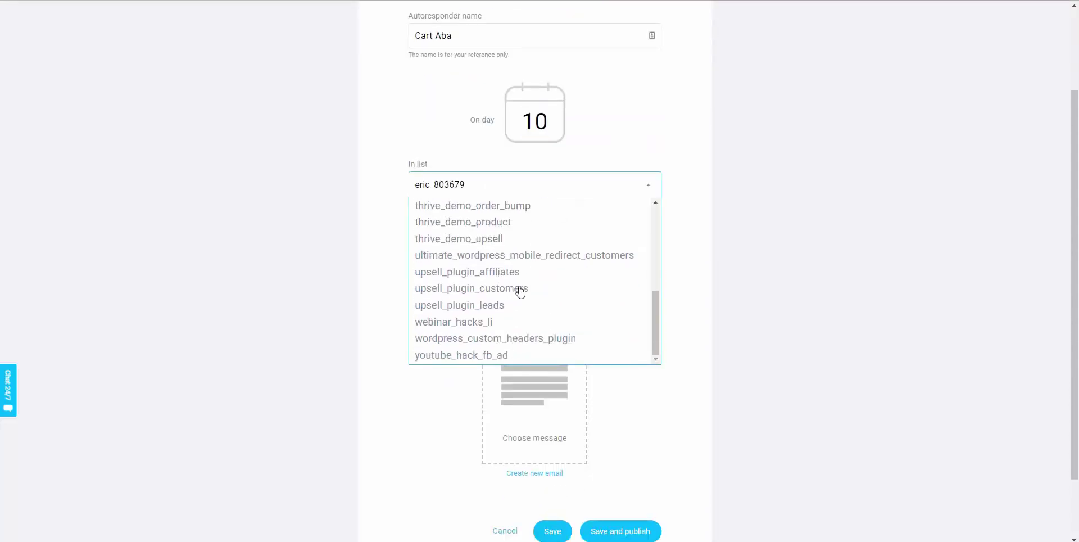
{"action": "scroll", "coordinate": [548, 271], "scroll_direction": "up", "scroll_amount": 5}
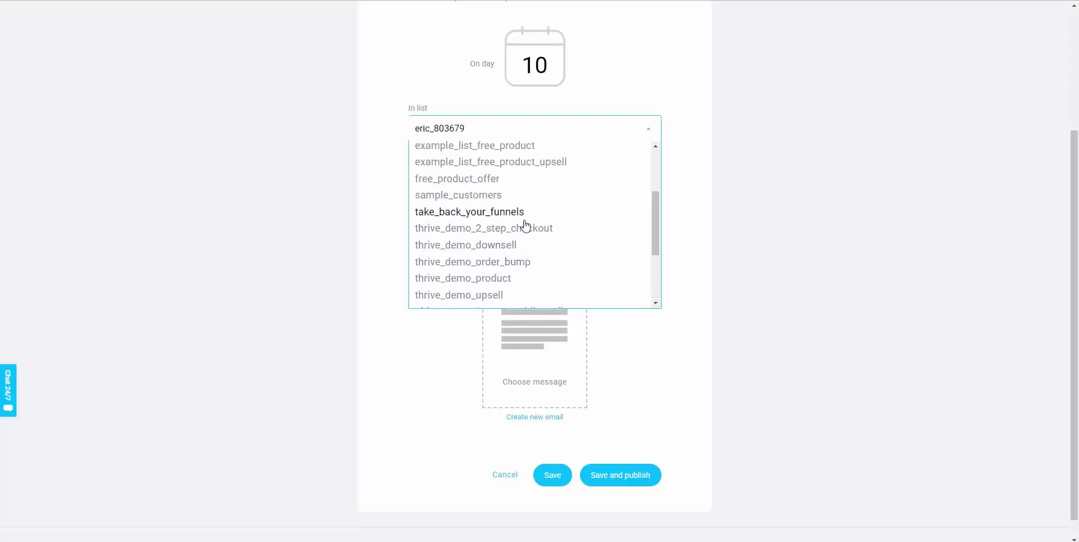
{"action": "left_click", "coordinate": [524, 217]}
{"action": "left_click", "coordinate": [504, 140]}
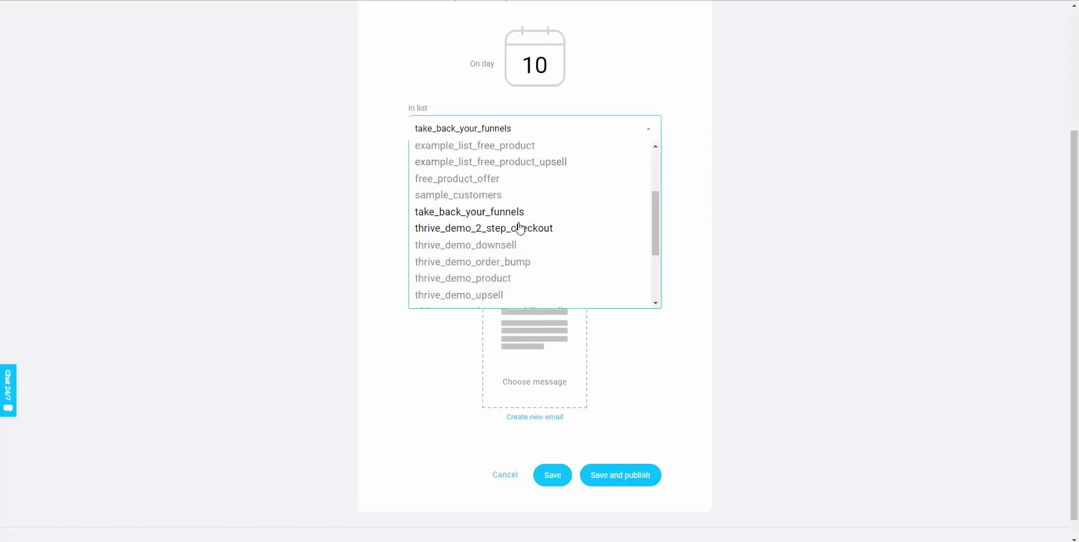
{"action": "left_click", "coordinate": [514, 226]}
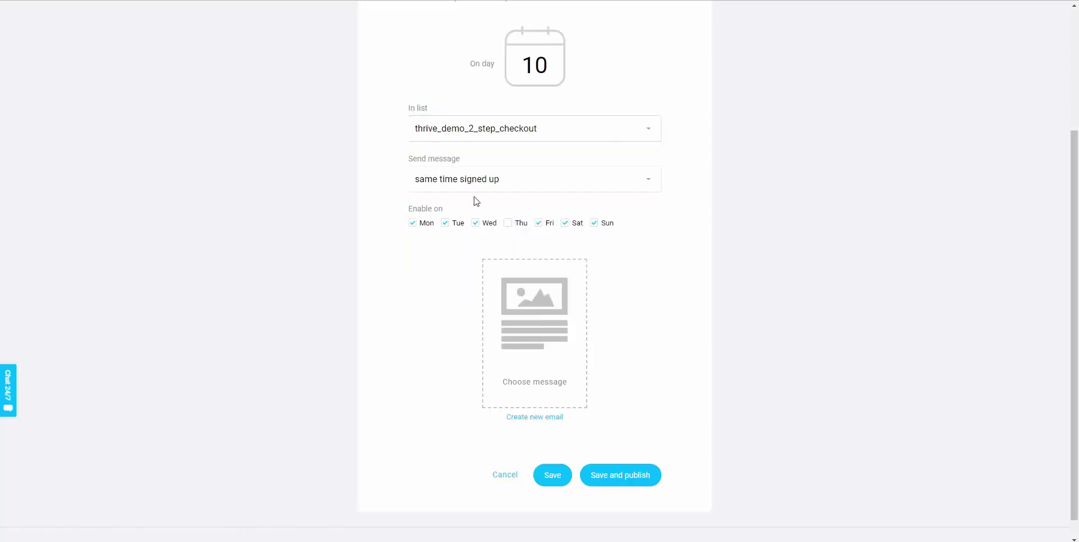
{"action": "left_click", "coordinate": [438, 183]}
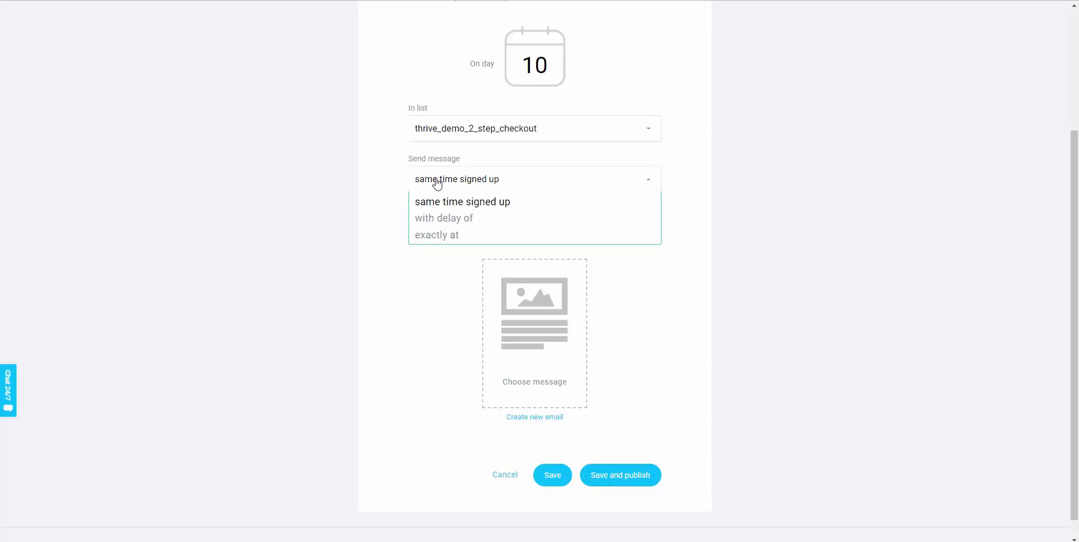
{"action": "left_click", "coordinate": [444, 220]}
{"action": "left_click", "coordinate": [443, 228]}
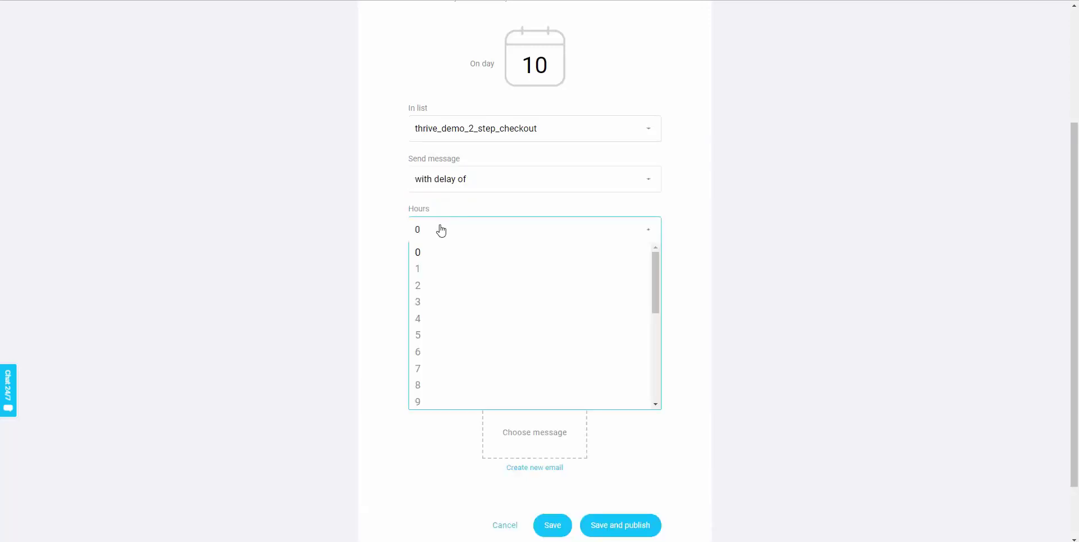
{"action": "left_click", "coordinate": [422, 272]}
{"action": "left_click", "coordinate": [371, 234]}
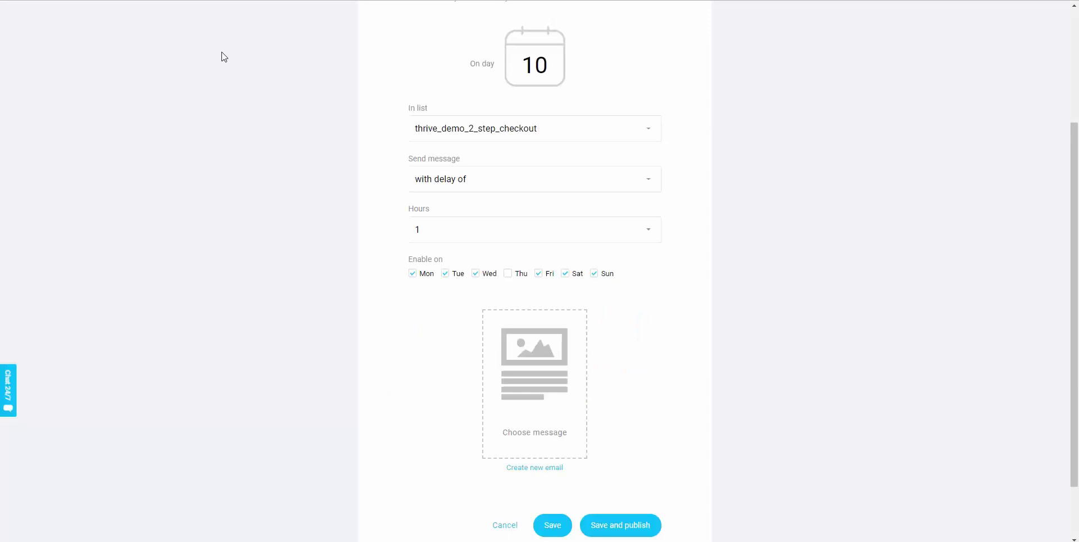
{"action": "scroll", "coordinate": [54, 23], "scroll_direction": "up", "scroll_amount": 3}
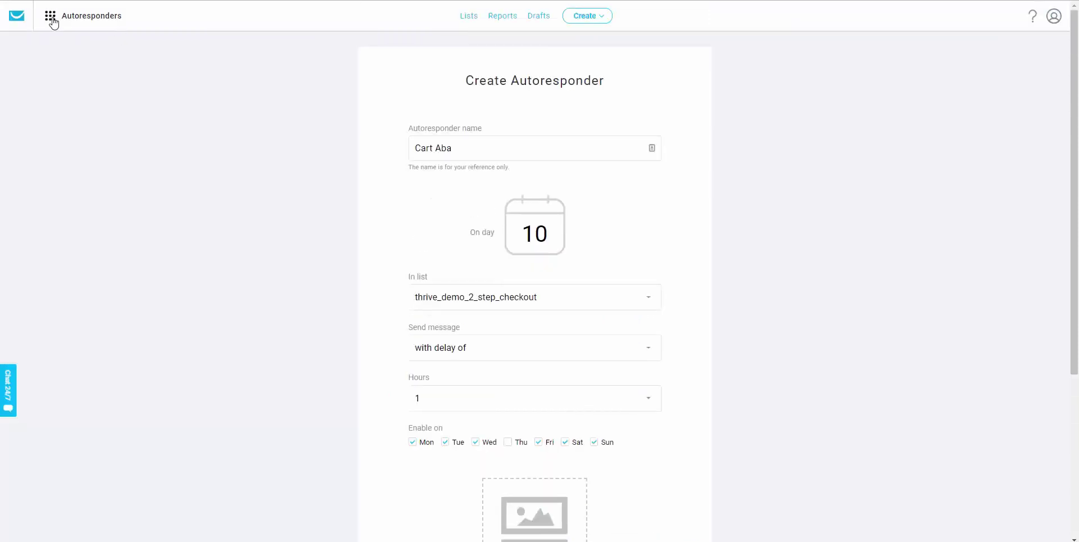
Leave the unsaved autoresponder, create a blank workflow from scratch and pick the Subscribes trigger
{"action": "left_click", "coordinate": [51, 15]}
{"action": "left_click", "coordinate": [58, 108]}
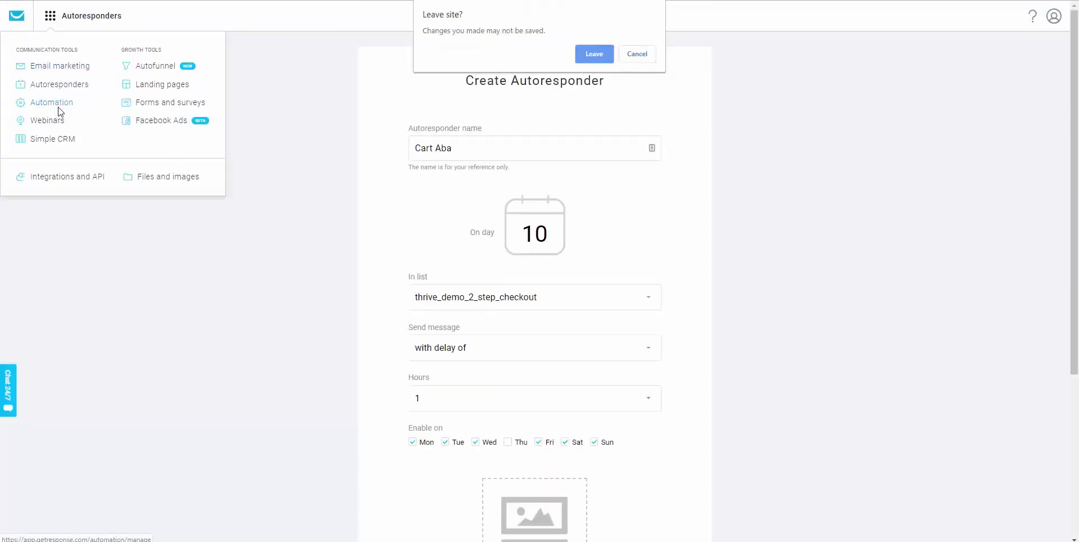
{"action": "key", "text": "Return"}
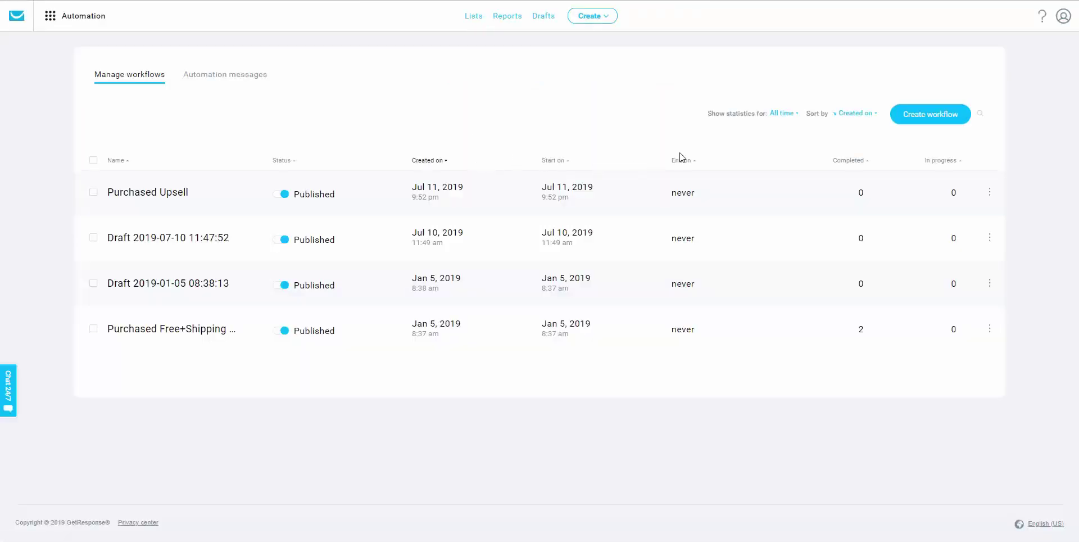
{"action": "left_click", "coordinate": [911, 122]}
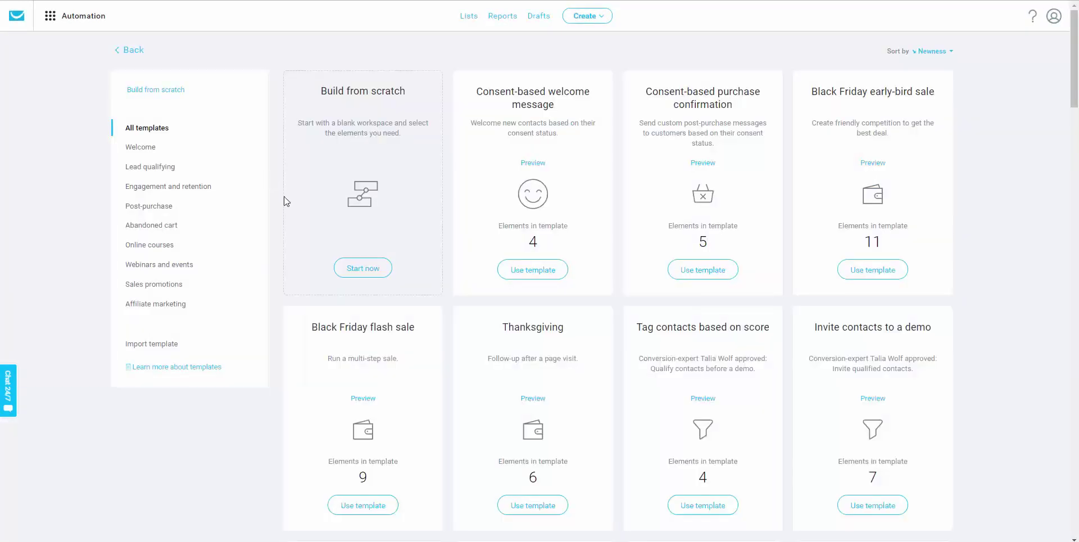
{"action": "left_click", "coordinate": [363, 270]}
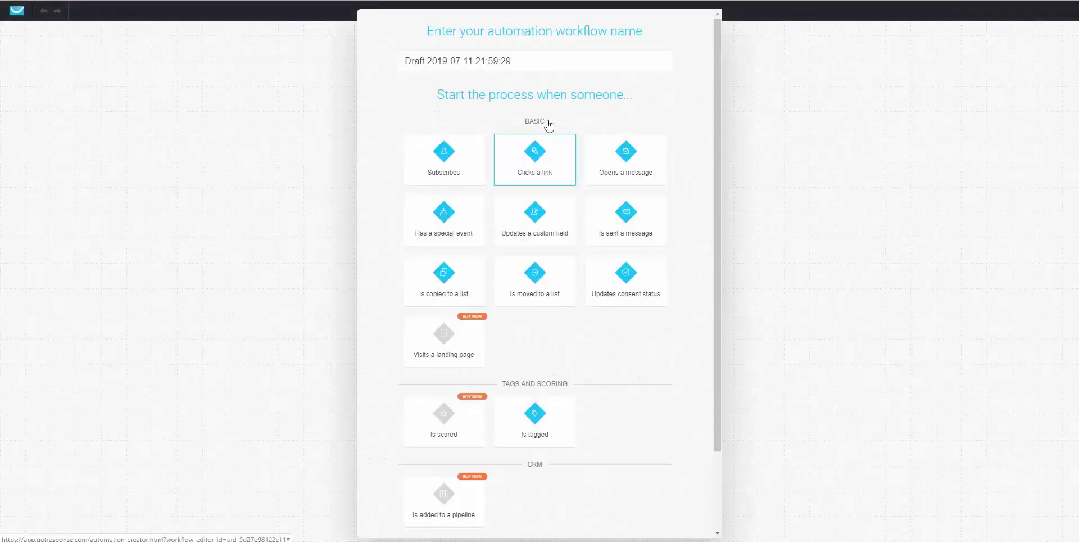
{"action": "left_click", "coordinate": [444, 160]}
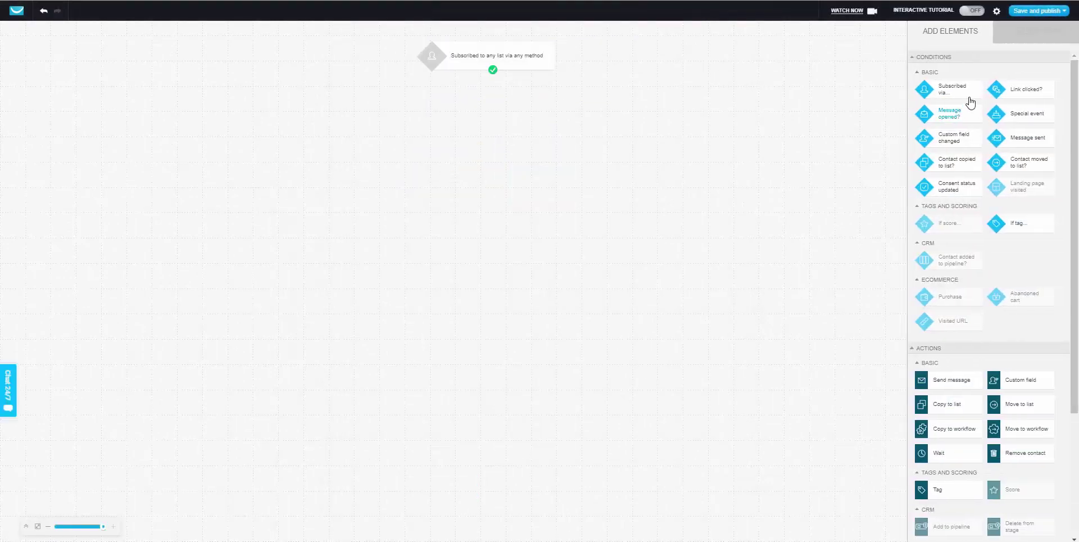
Limit the Subscribes trigger to the specific list thrive_demo_product
{"action": "left_click", "coordinate": [487, 55]}
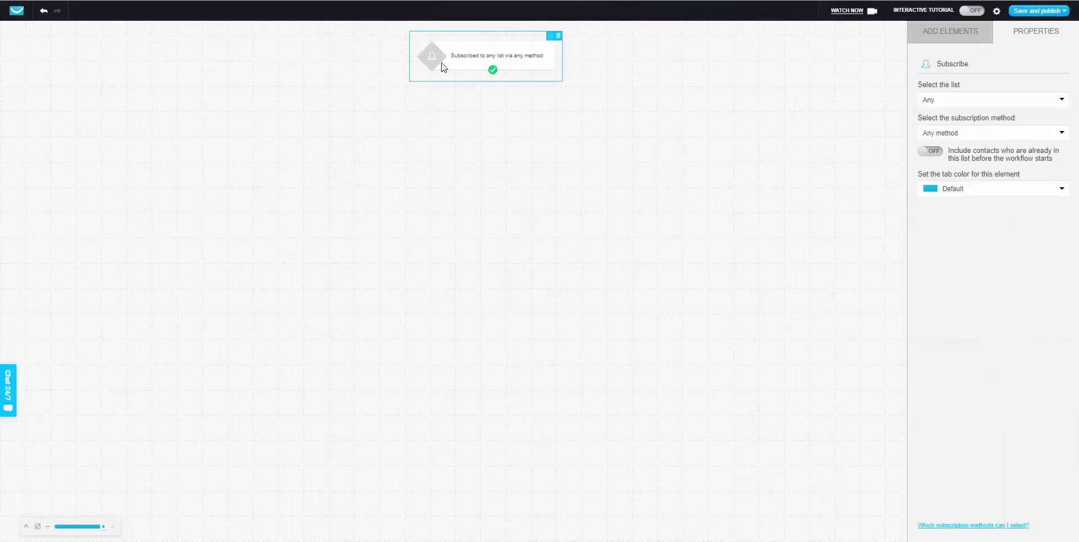
{"action": "left_click", "coordinate": [945, 101]}
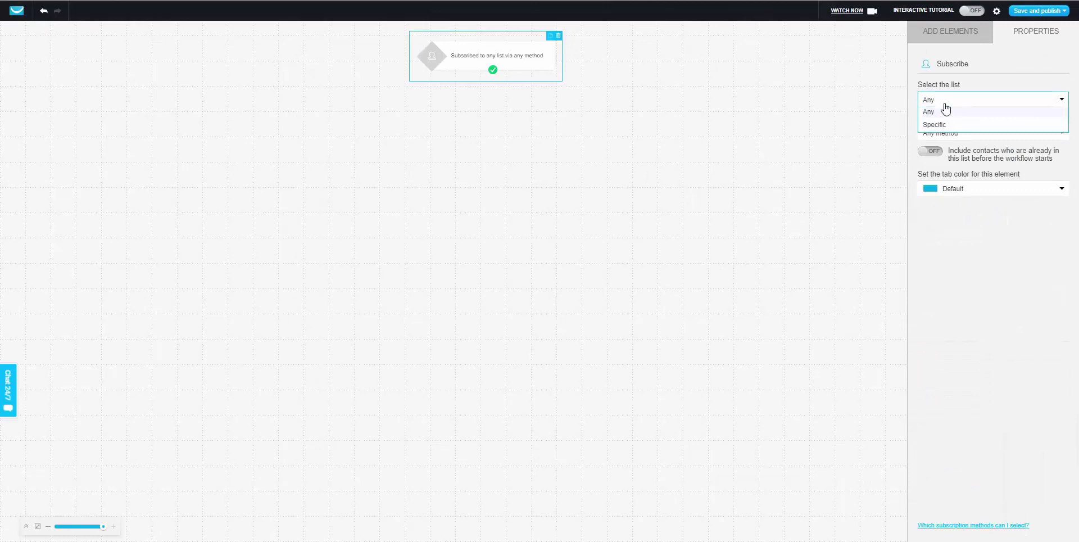
{"action": "left_click", "coordinate": [935, 124]}
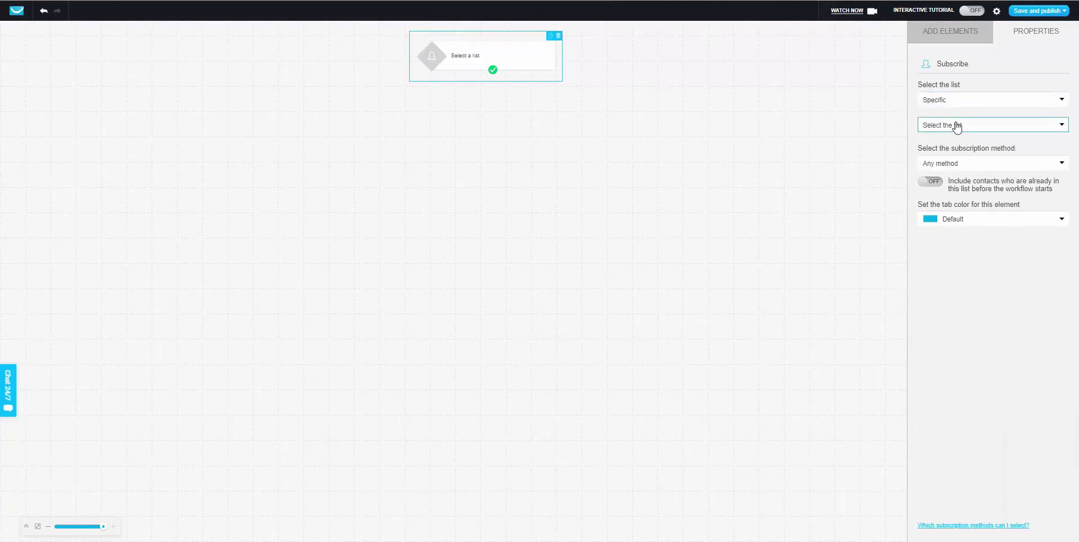
{"action": "left_click", "coordinate": [957, 126]}
{"action": "scroll", "coordinate": [949, 200], "scroll_direction": "down", "scroll_amount": 10}
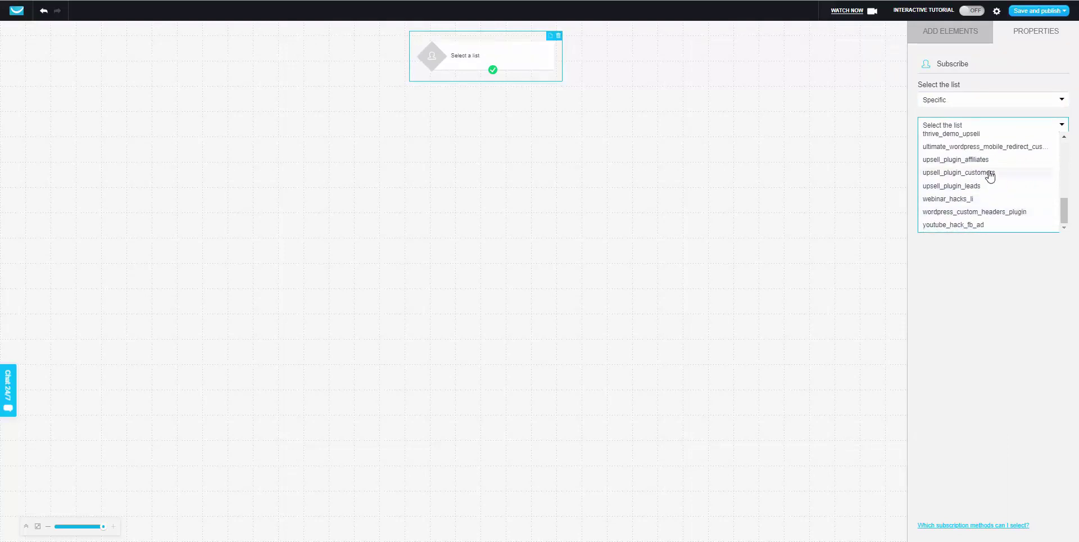
{"action": "scroll", "coordinate": [989, 177], "scroll_direction": "up", "scroll_amount": 2}
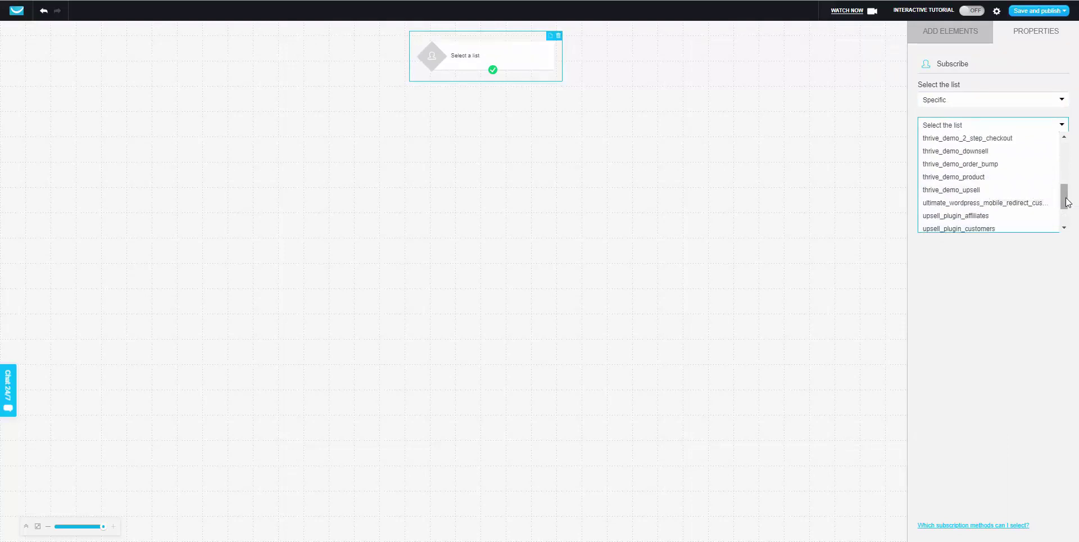
{"action": "left_click", "coordinate": [1002, 177]}
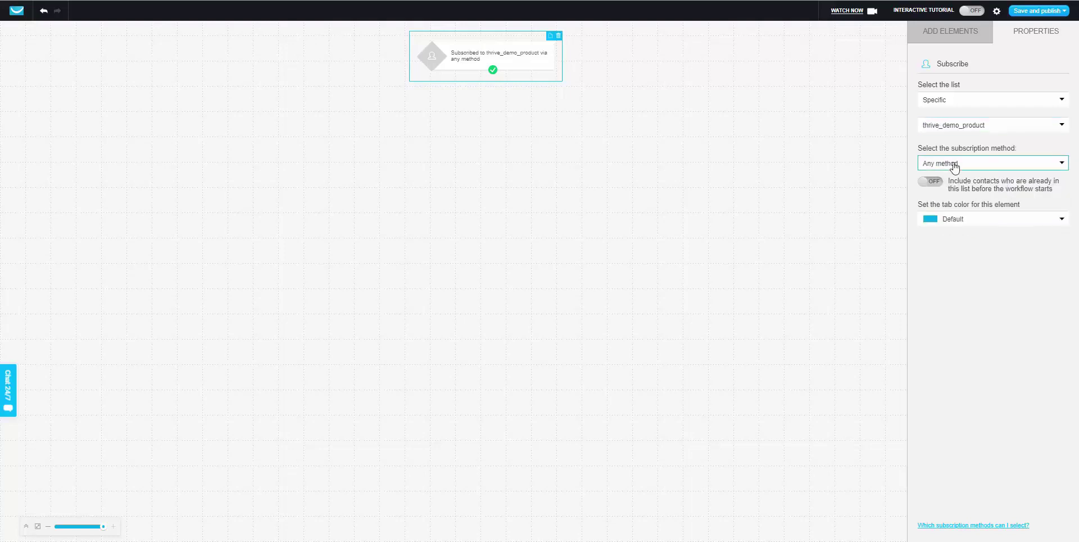
Add a Remove contact action for thrive_demo_2_step_checkout and connect it to the trigger
{"action": "left_click", "coordinate": [933, 40]}
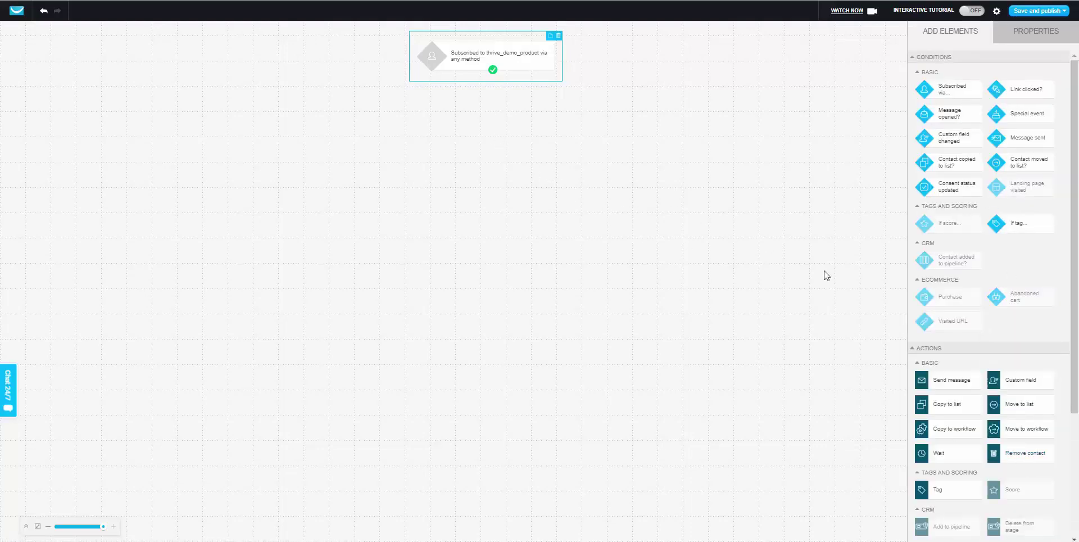
{"action": "left_click_drag", "start_coordinate": [1006, 453], "coordinate": [497, 115]}
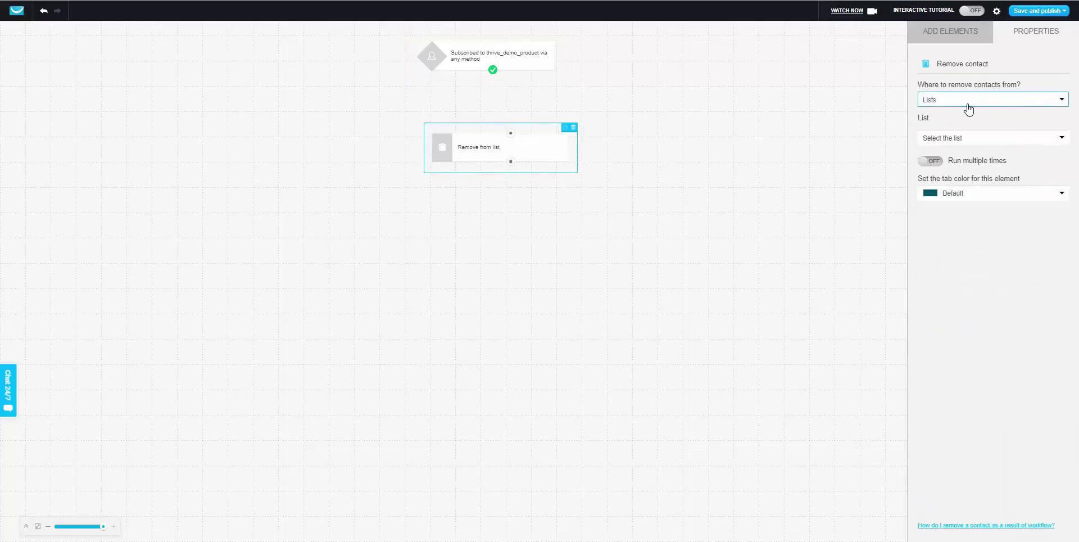
{"action": "left_click", "coordinate": [968, 104]}
{"action": "left_click", "coordinate": [967, 112]}
{"action": "left_click", "coordinate": [956, 138]}
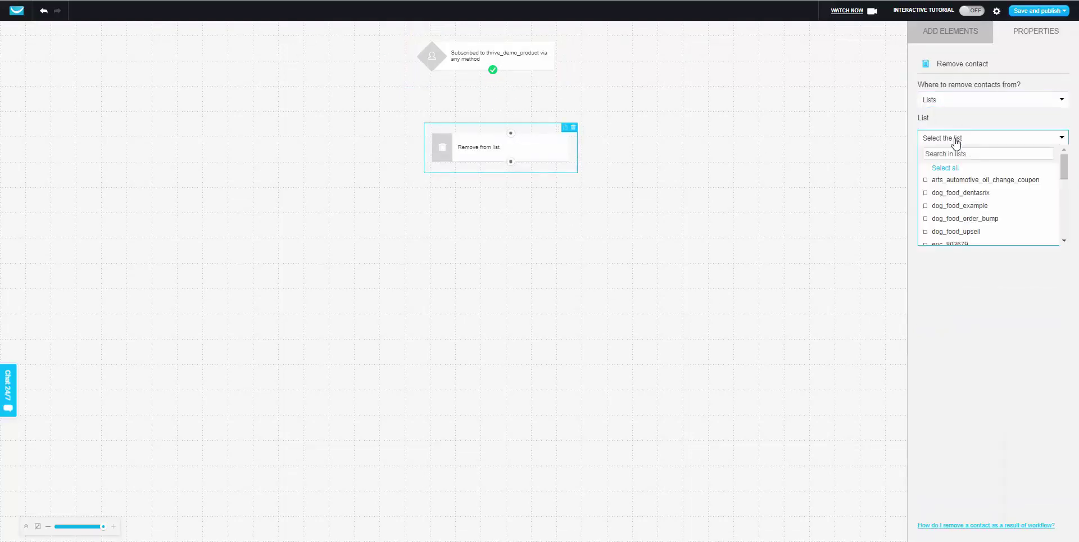
{"action": "scroll", "coordinate": [971, 232], "scroll_direction": "down", "scroll_amount": 2}
{"action": "scroll", "coordinate": [970, 231], "scroll_direction": "down", "scroll_amount": 2}
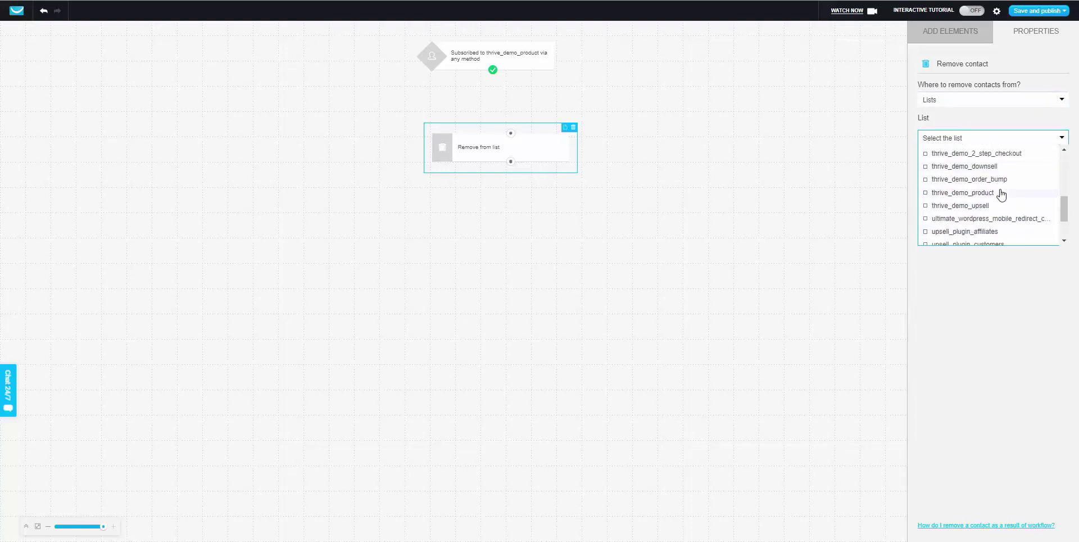
{"action": "left_click", "coordinate": [1009, 159]}
{"action": "left_click", "coordinate": [529, 122]}
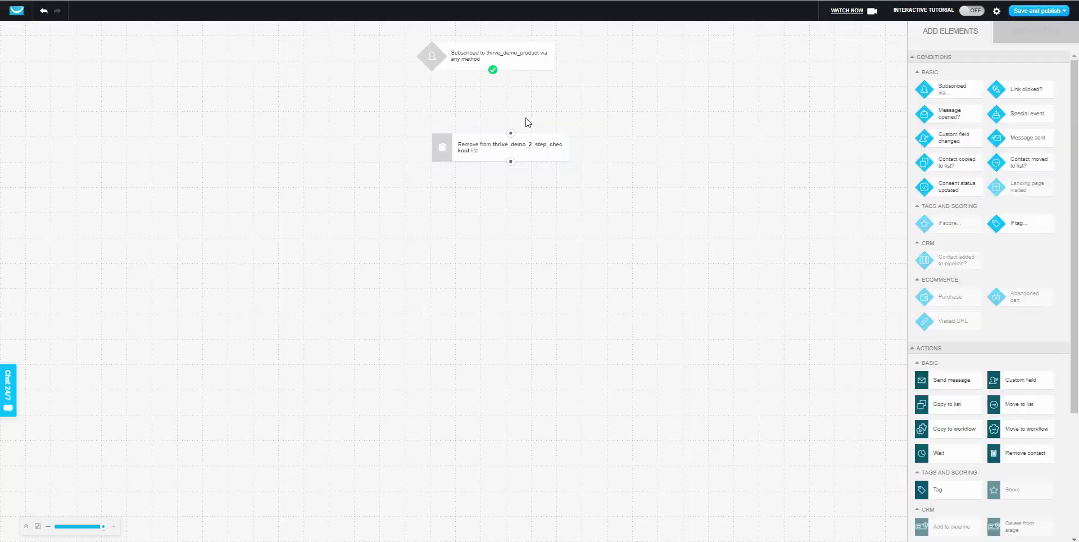
{"action": "left_click_drag", "start_coordinate": [493, 70], "coordinate": [511, 135]}
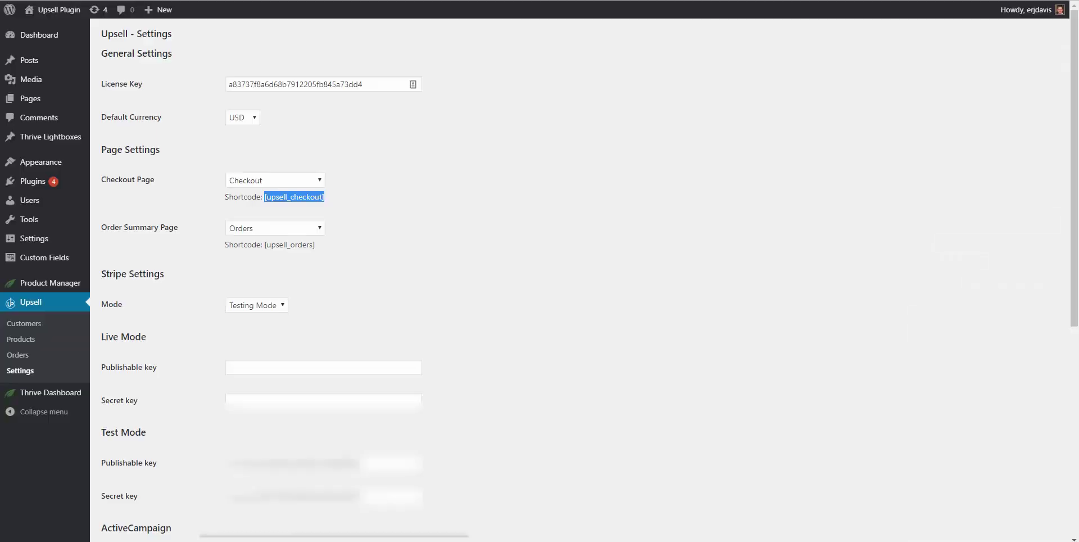
Open the Upsell Products list from the WordPress sidebar
{"action": "left_click", "coordinate": [39, 340]}
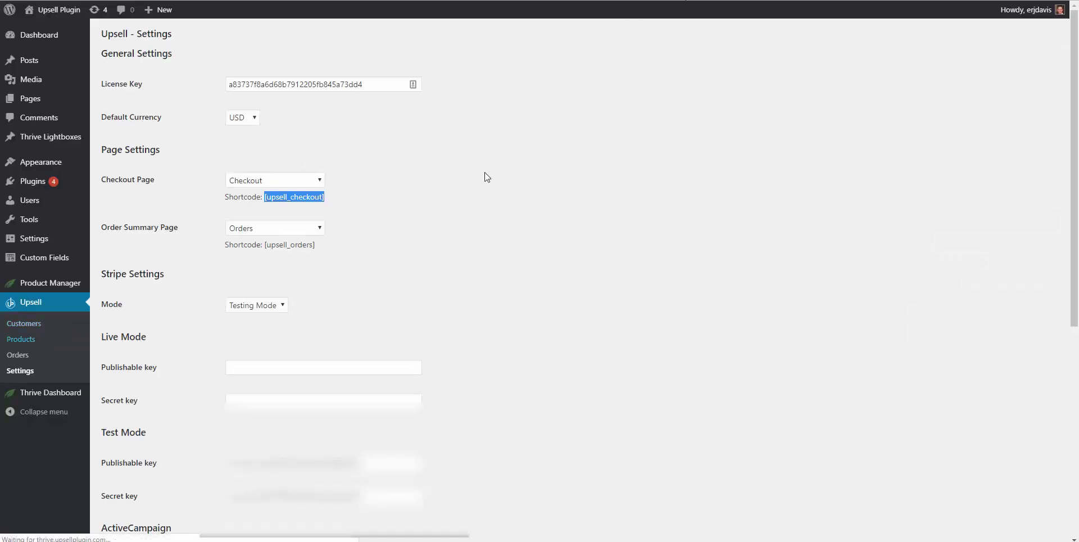